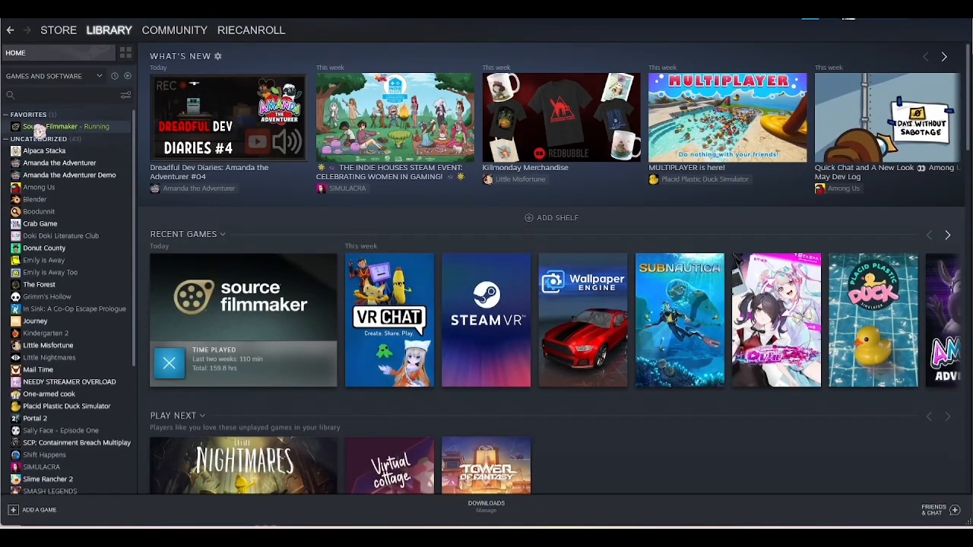
Open the Workshop page of Source Filmmaker from the Steam library.
left_click(40, 127)
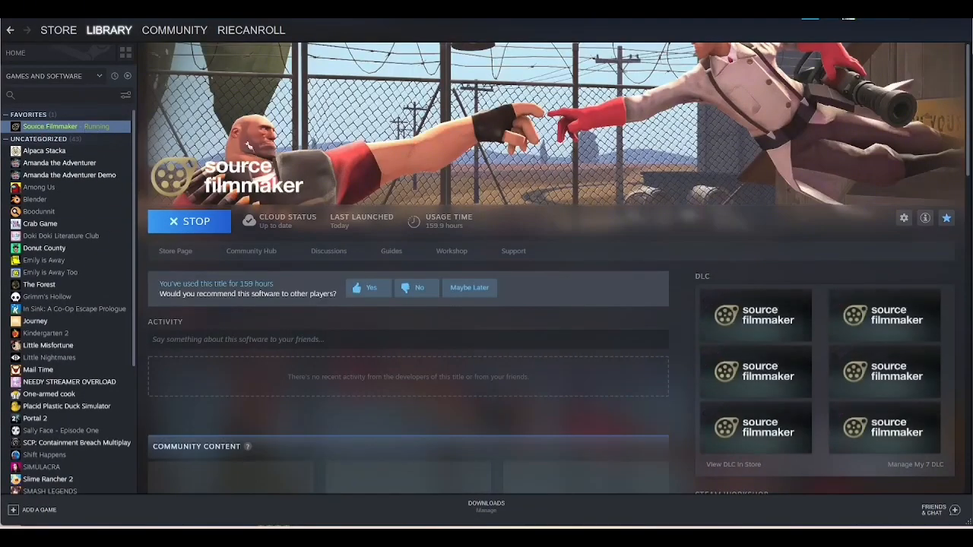
left_click(453, 252)
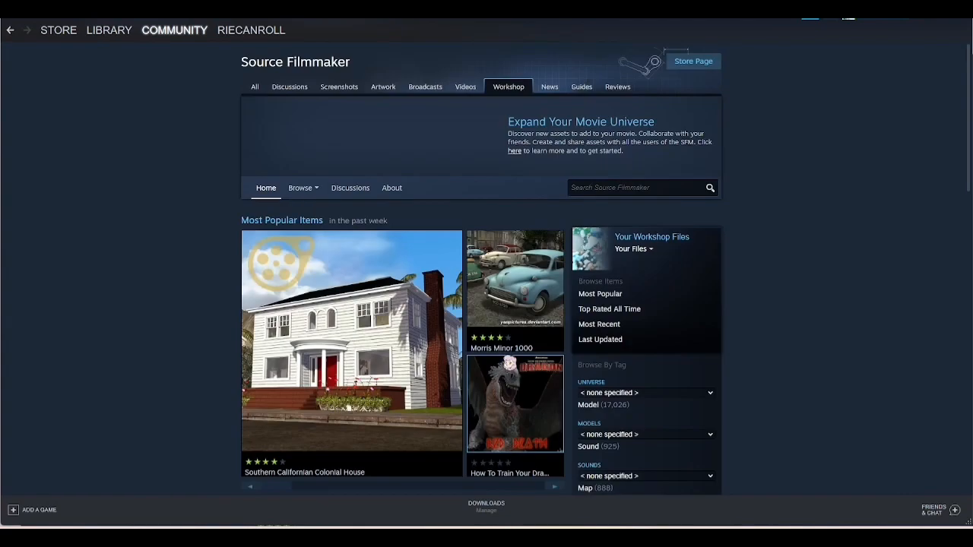
scroll(615, 245, "down", 5)
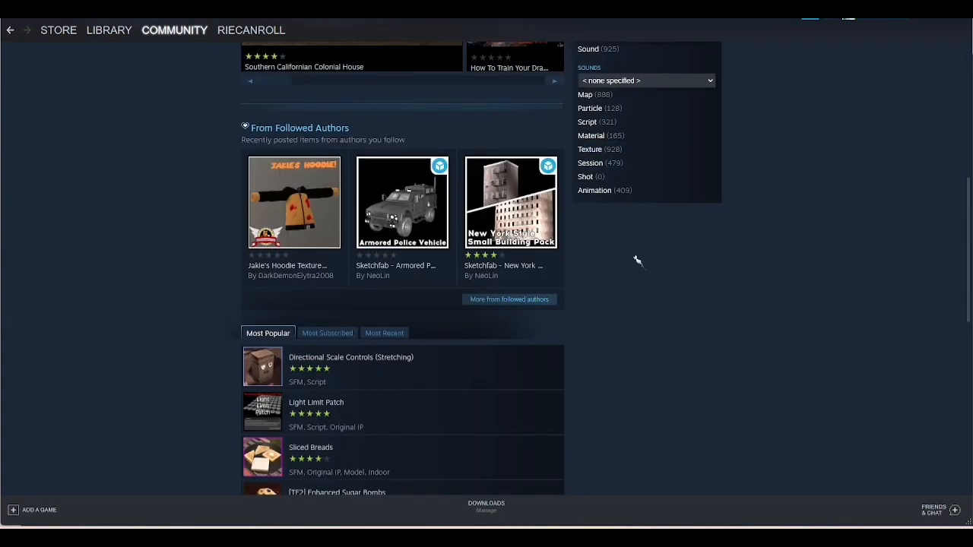
scroll(637, 261, "up", 5)
Search the Source Filmmaker Workshop for "splatoon" and look through the first results.
left_click(631, 188)
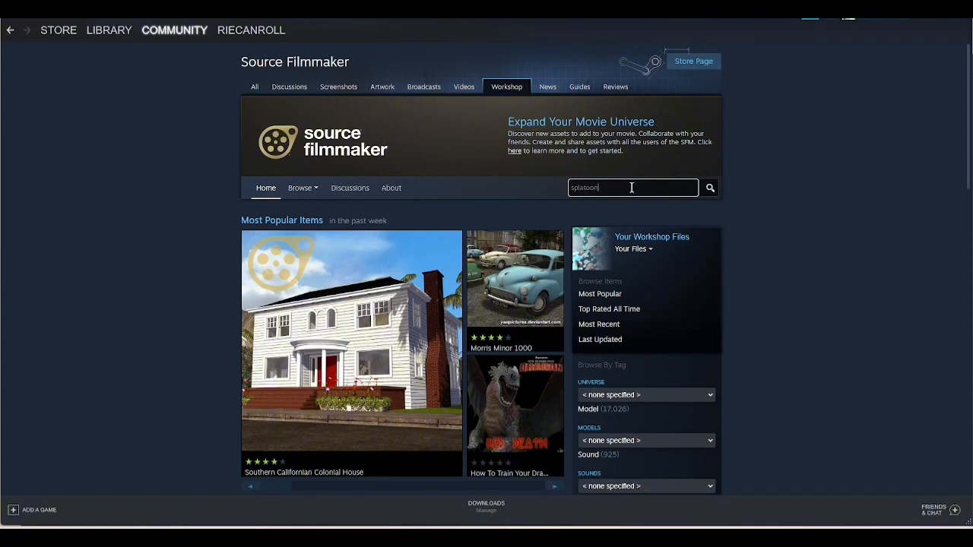
key("Return")
scroll(514, 314, "down", 3)
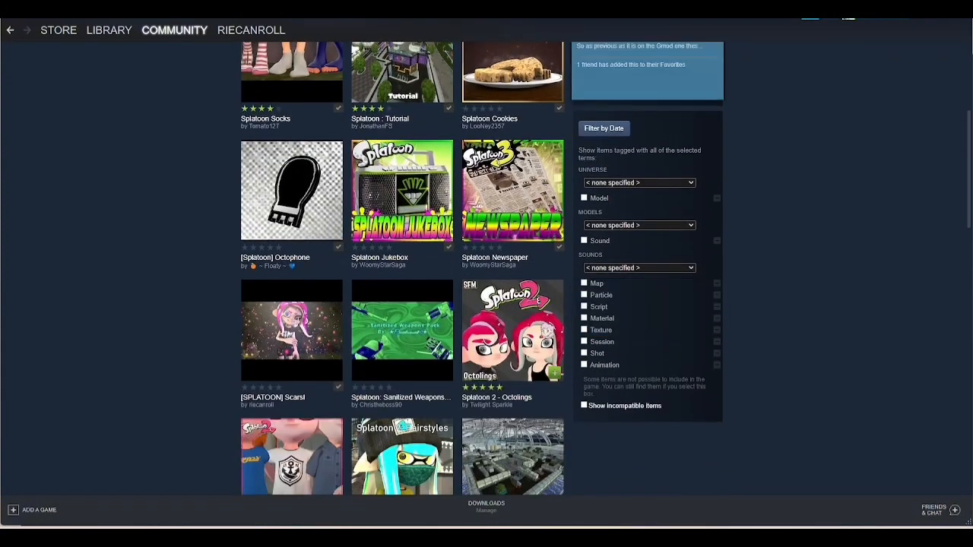
scroll(546, 327, "down", 2)
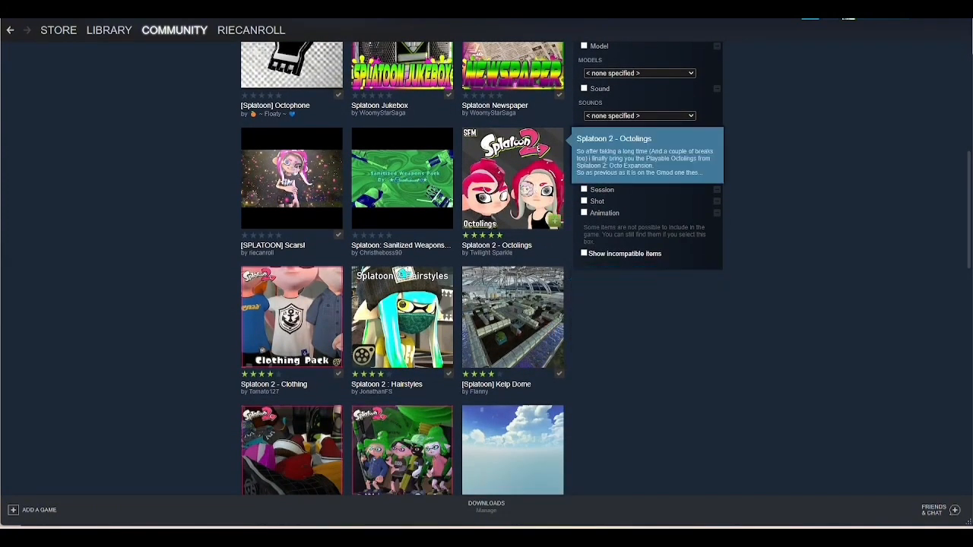
Search the Workshop for "enhanced inkling" and view the description of the Splatoon 2 - Enhanced Inklings 2.0 item.
scroll(513, 179, "up", 6)
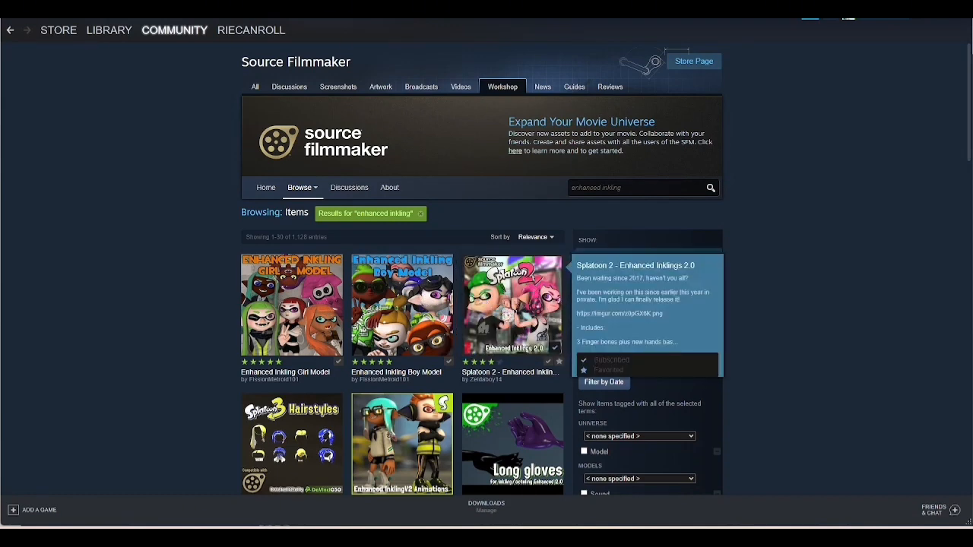
left_click(537, 293)
scroll(630, 365, "down", 3)
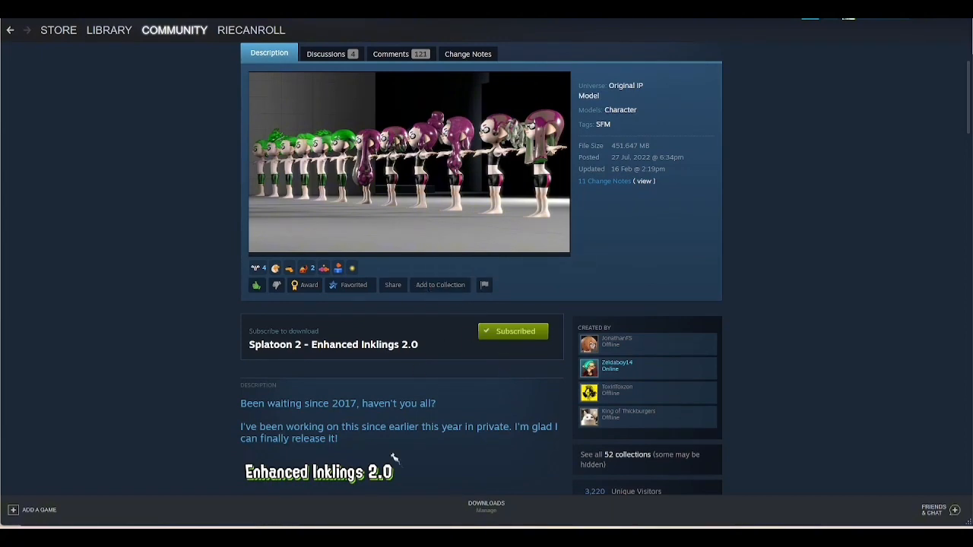
scroll(412, 434, "down", 3)
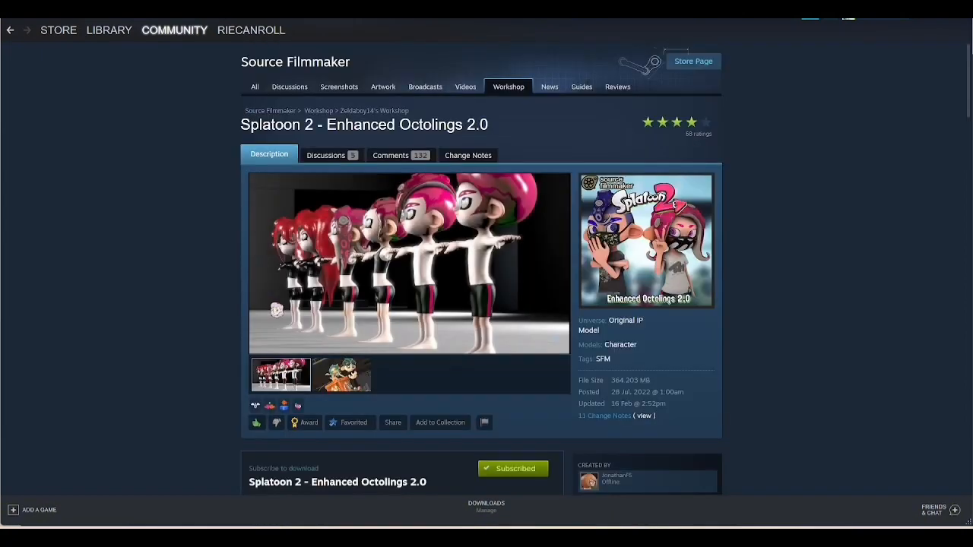
Examine the title, preview images and description of the Splatoon 2 - Enhanced Octolings 2.0 Workshop item.
left_click_drag(327, 126, 524, 138)
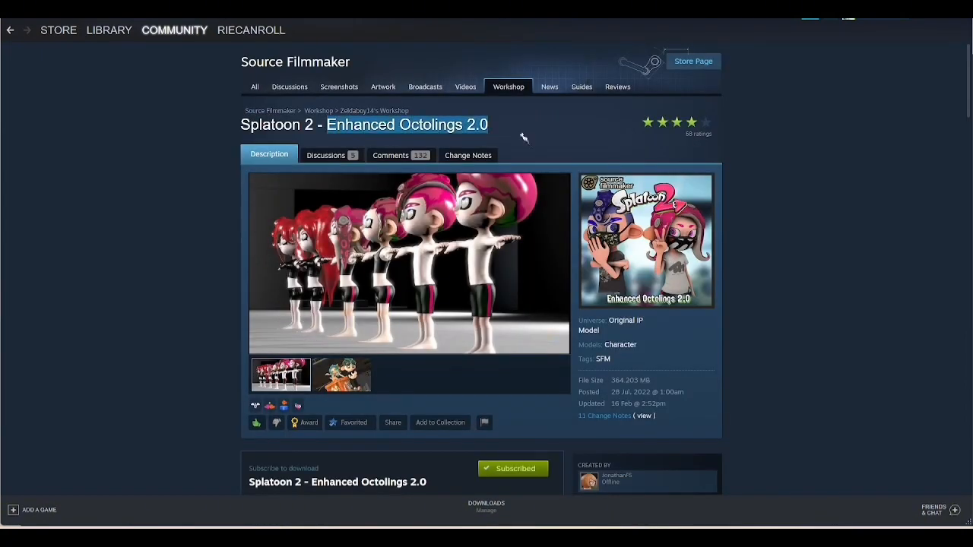
left_click(524, 137)
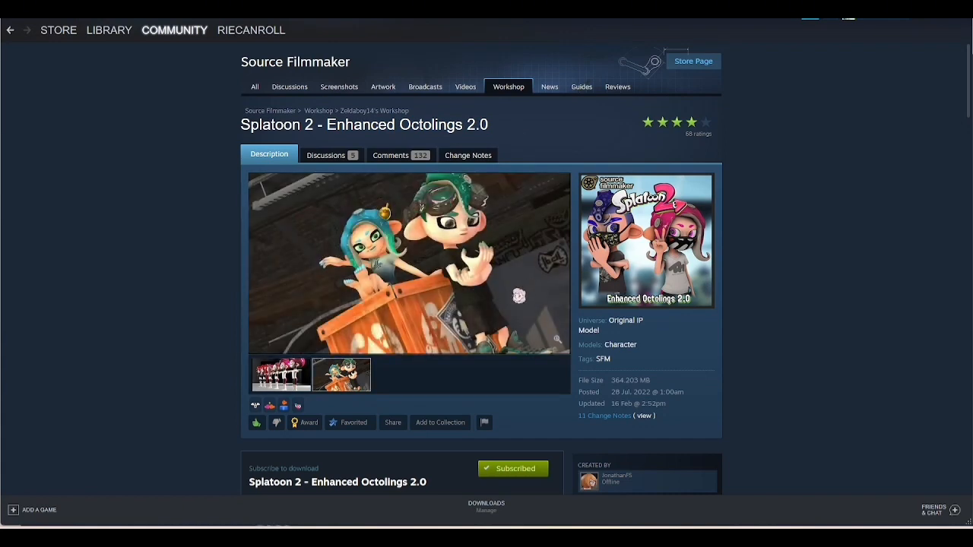
left_click(302, 388)
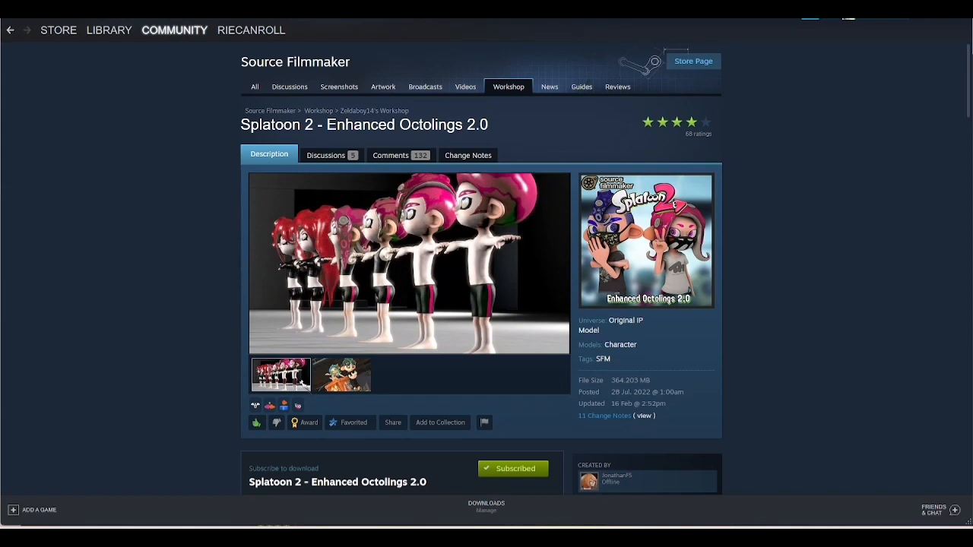
scroll(486, 386, "down", 4)
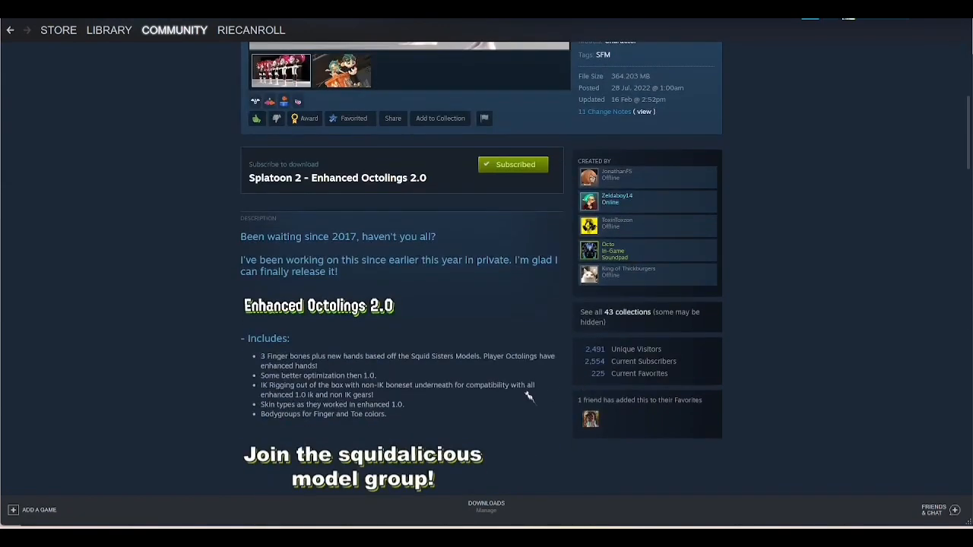
scroll(528, 395, "up", 4)
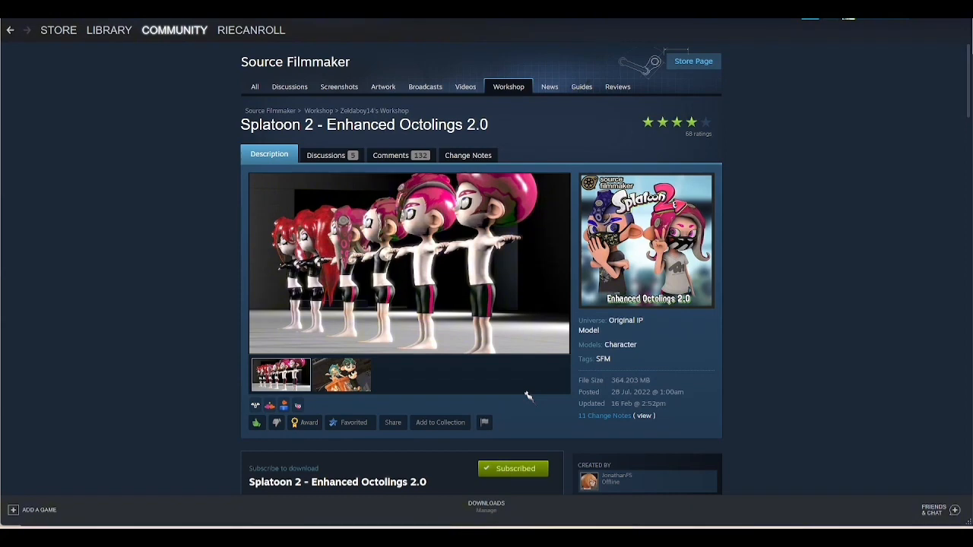
Return to the Workshop home page and search for "splatoon clothing".
left_click(506, 93)
left_click(622, 191)
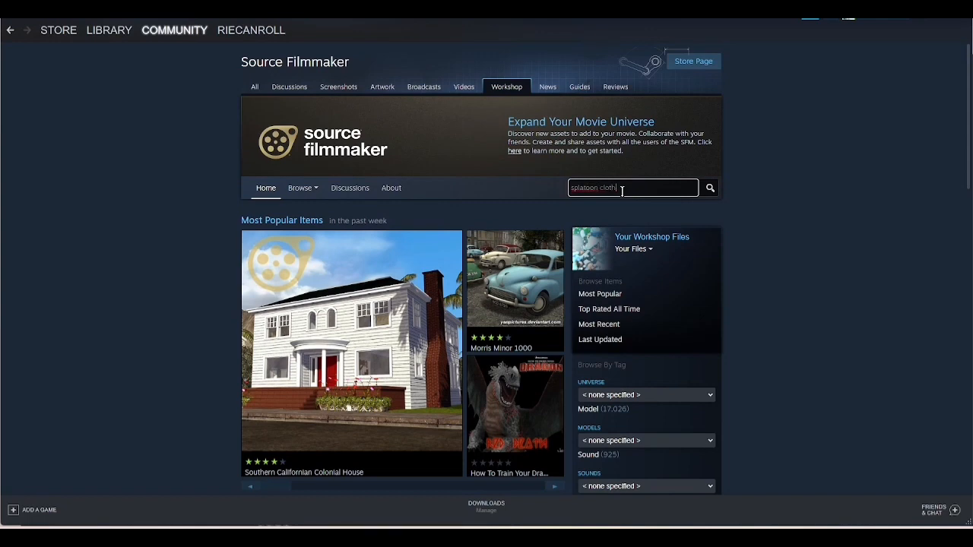
key("Return")
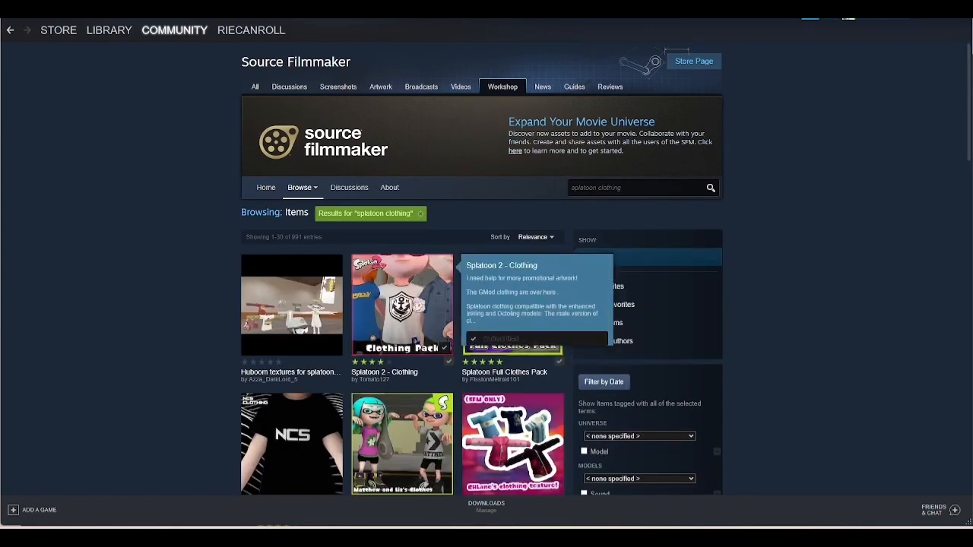
Change the Workshop search to "splatoon shoes" and run it.
double_click(637, 188)
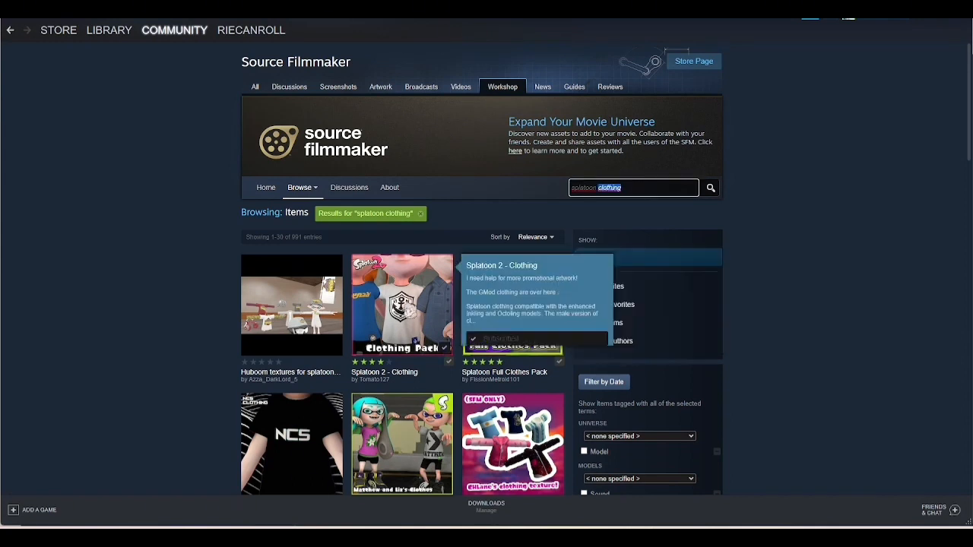
type("sh")
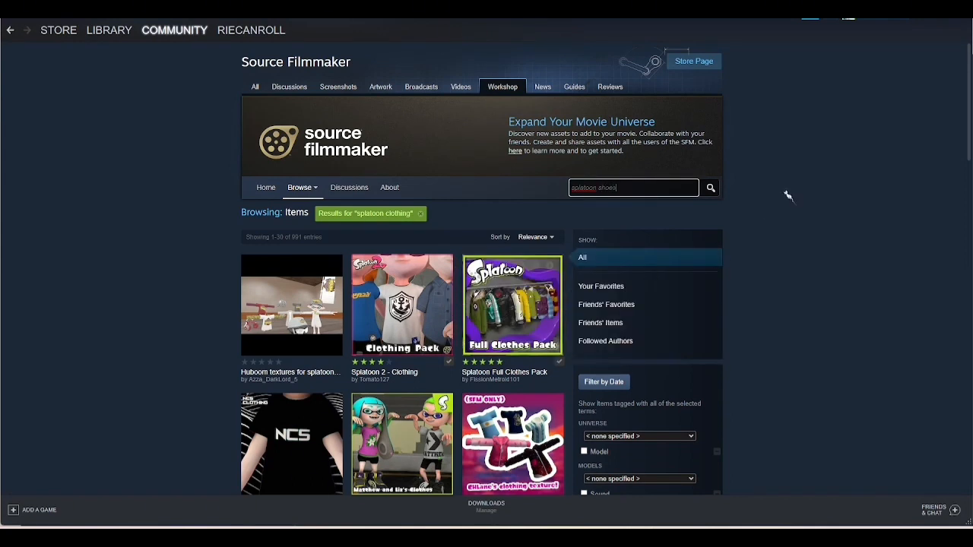
type("oes")
key("Return")
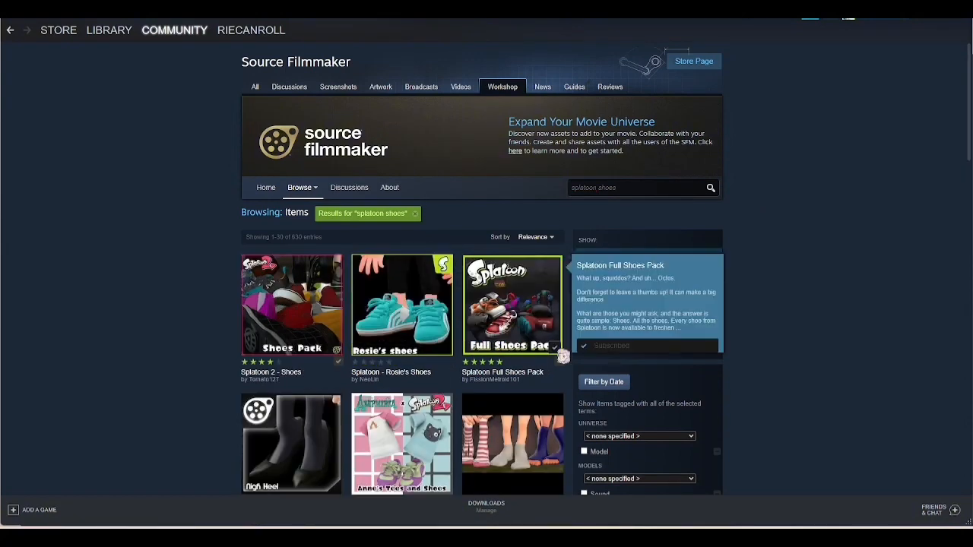
Shorten the Workshop search to "splatoon", browse the whole first page of results and go to the following page.
double_click(607, 188)
key("BackSpace")
key("Return")
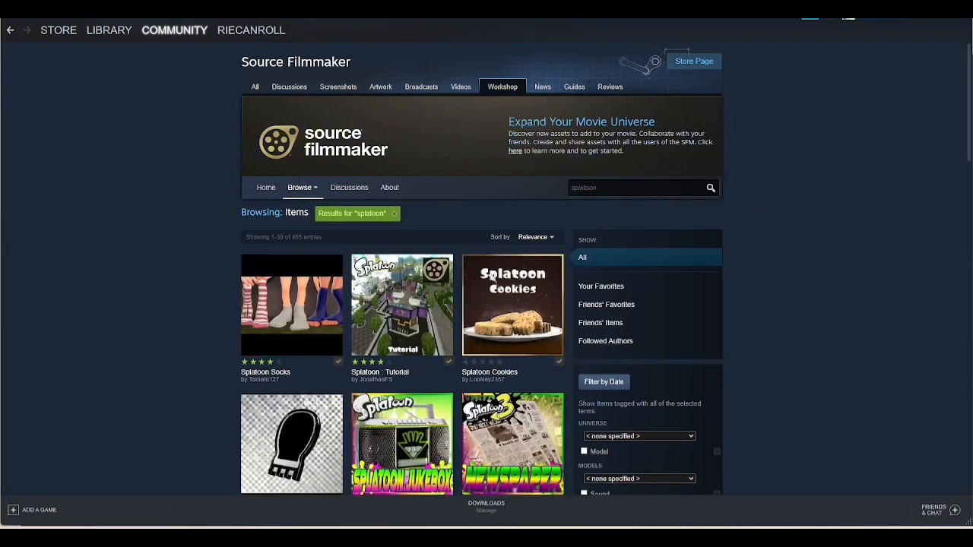
scroll(450, 355, "down", 3)
scroll(449, 355, "down", 3)
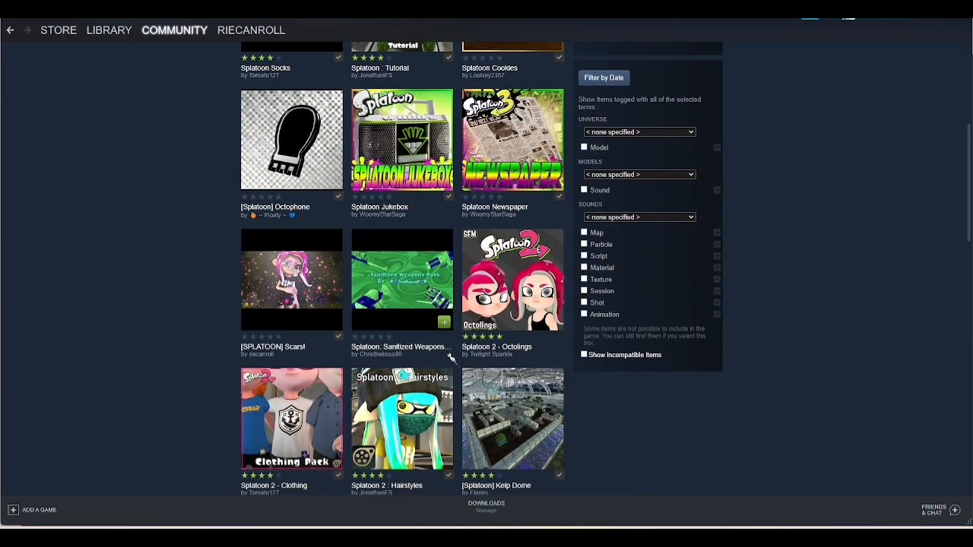
scroll(450, 356, "down", 12)
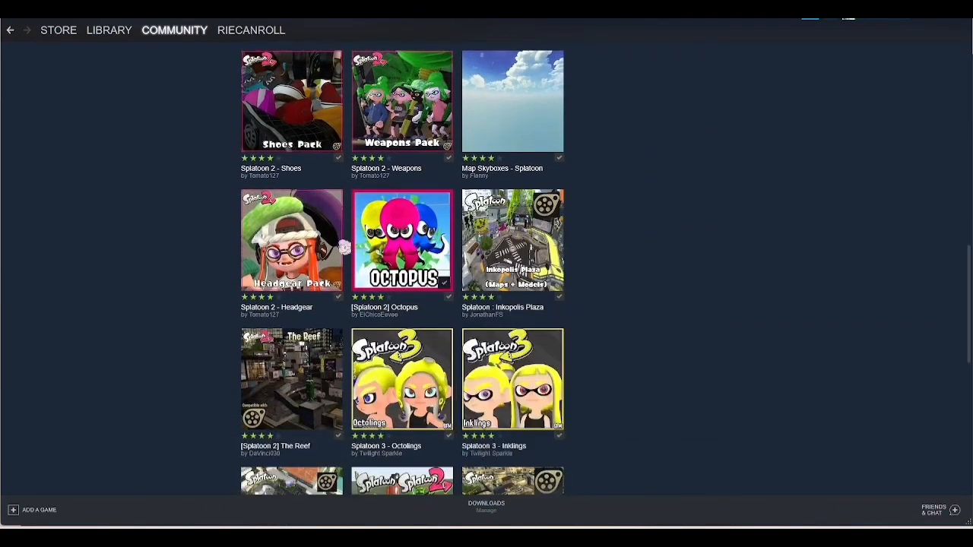
scroll(403, 380, "down", 4)
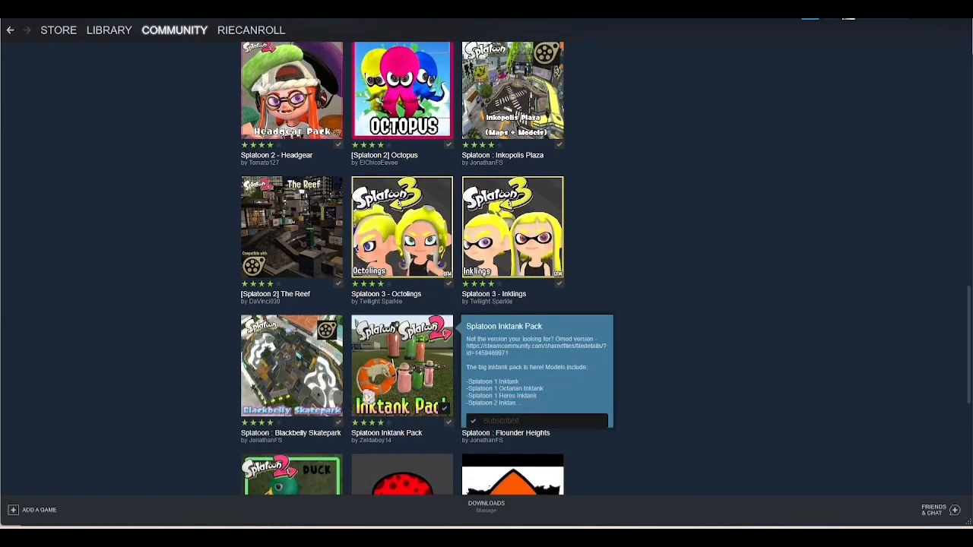
scroll(427, 411, "down", 5)
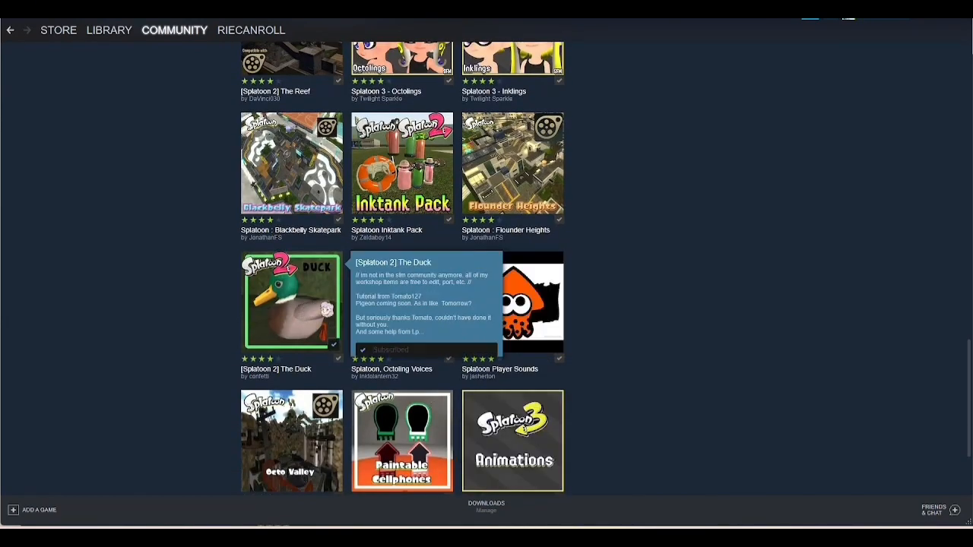
scroll(532, 342, "down", 4)
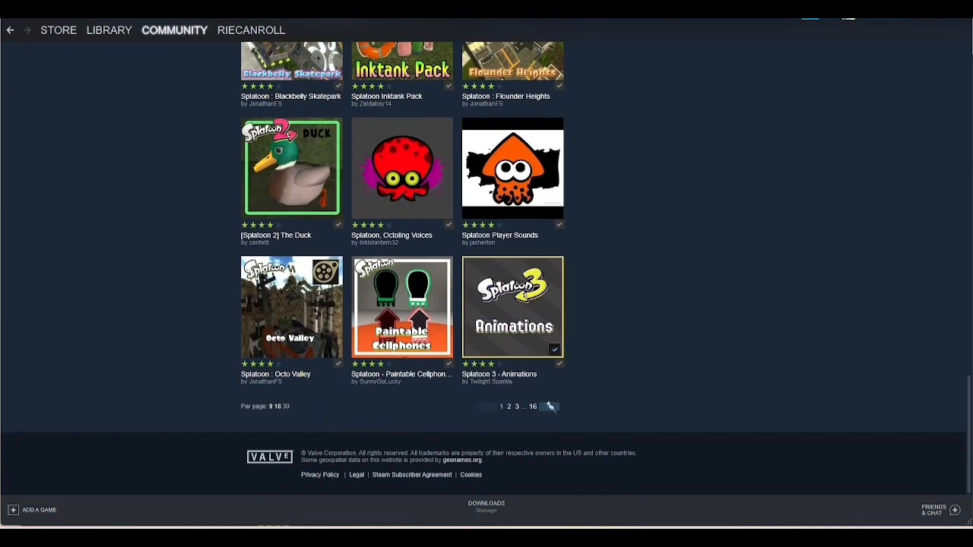
left_click(551, 407)
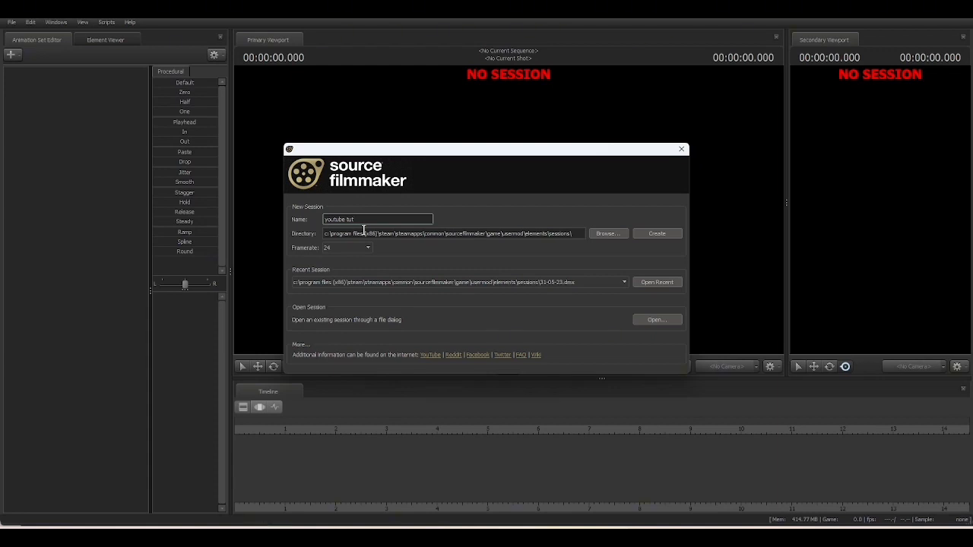
Switch to Source Filmmaker and create a new session named "youtube tut" with a framerate of 24.
left_click(673, 234)
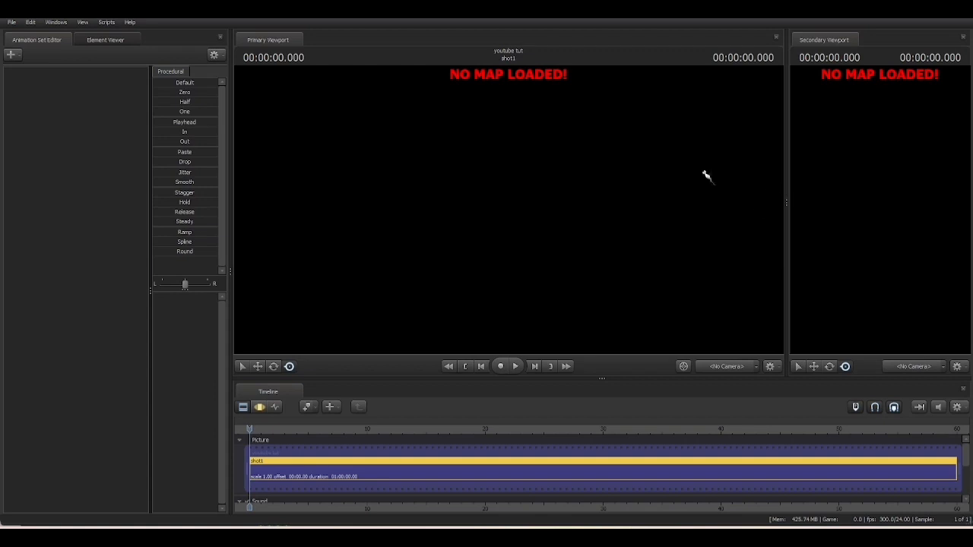
Apply the Default window layout and maximize the program window.
left_click(66, 24)
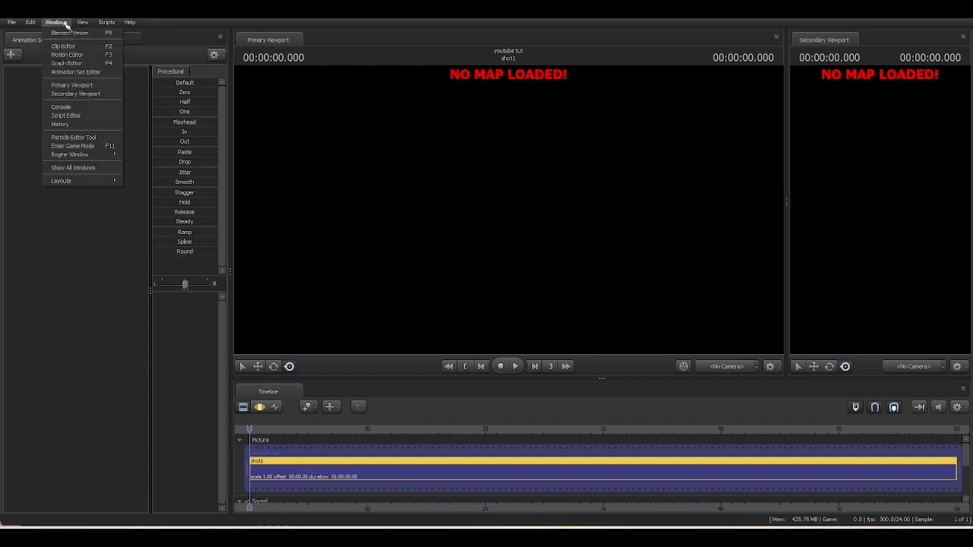
mouse_move(82, 181)
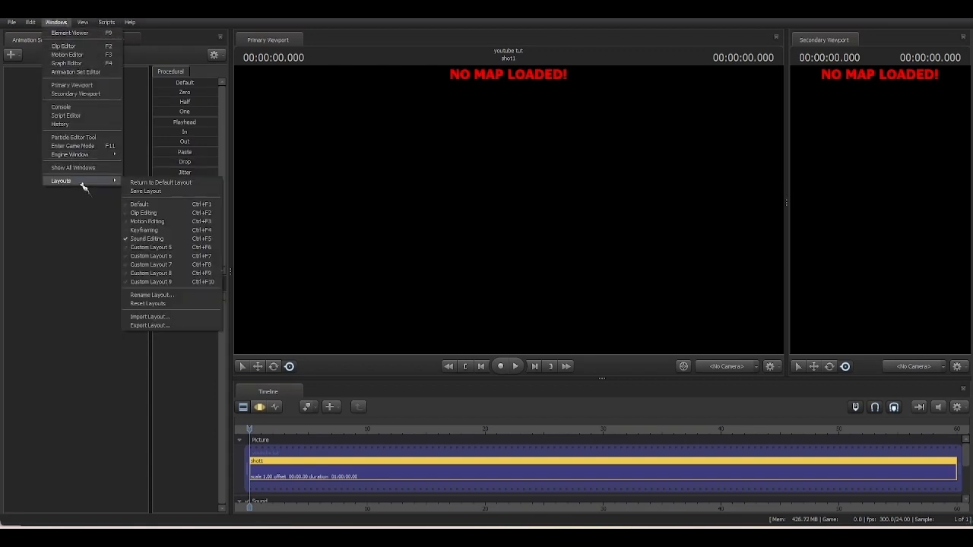
left_click(161, 205)
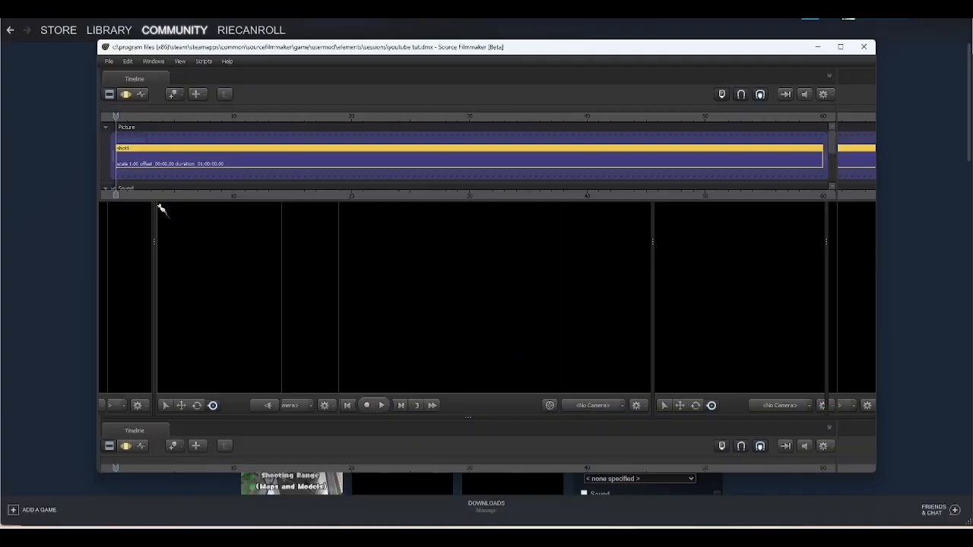
left_click(840, 46)
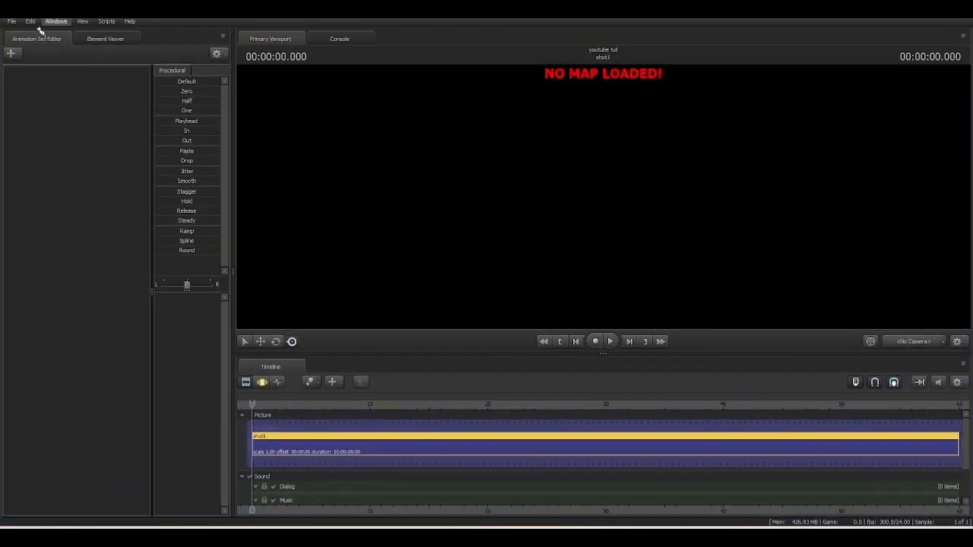
Apply the Sound Editing window layout, and slightly enlarge the secondary viewport and the timeline.
left_click(56, 22)
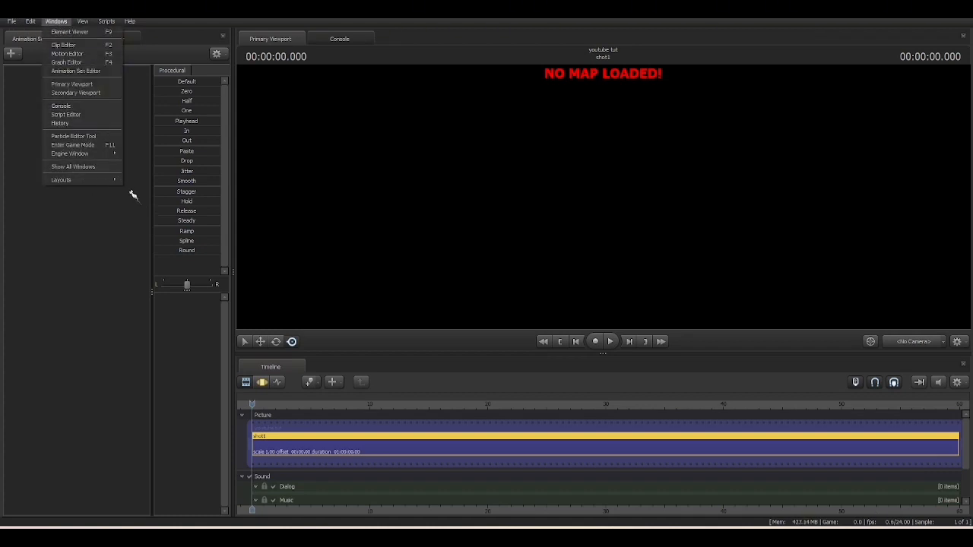
mouse_move(114, 181)
left_click(169, 238)
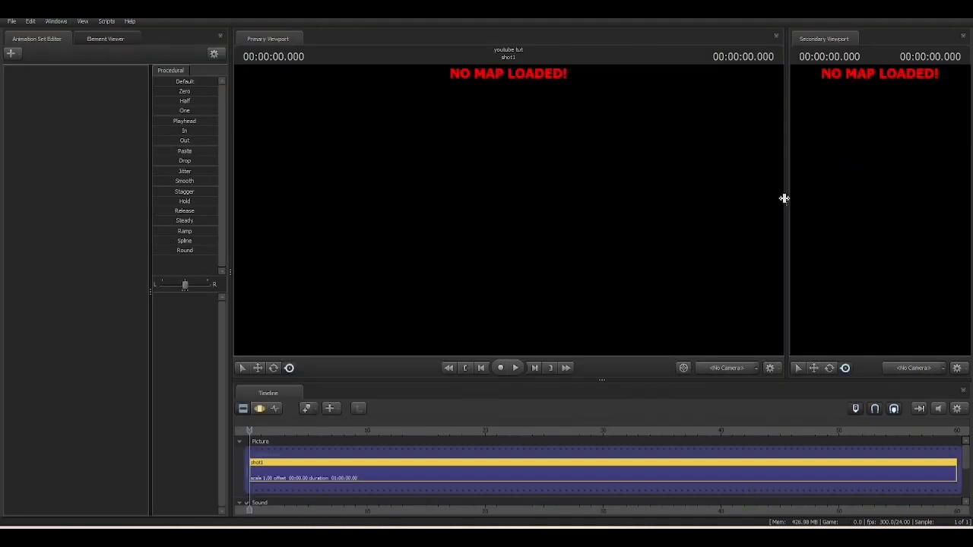
left_click_drag(787, 203, 772, 174)
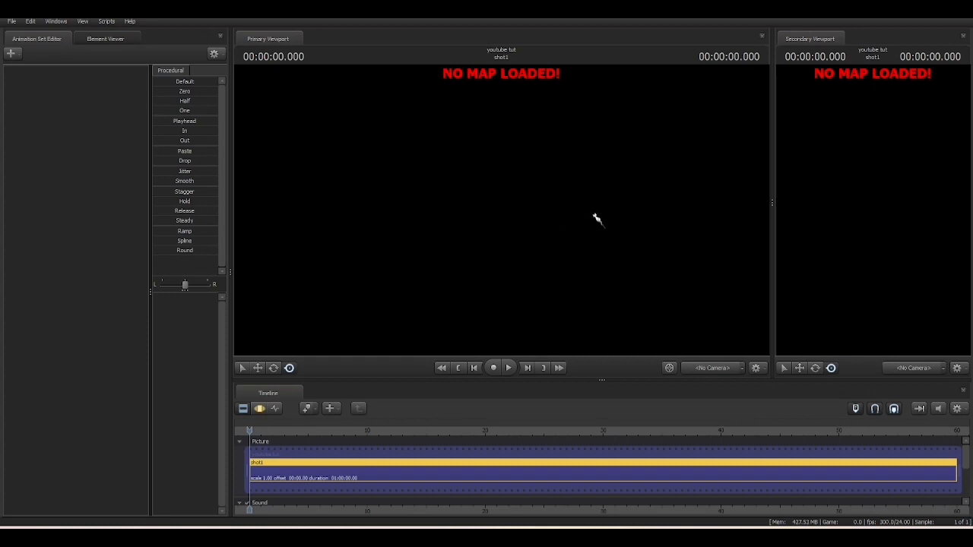
left_click_drag(600, 376, 599, 367)
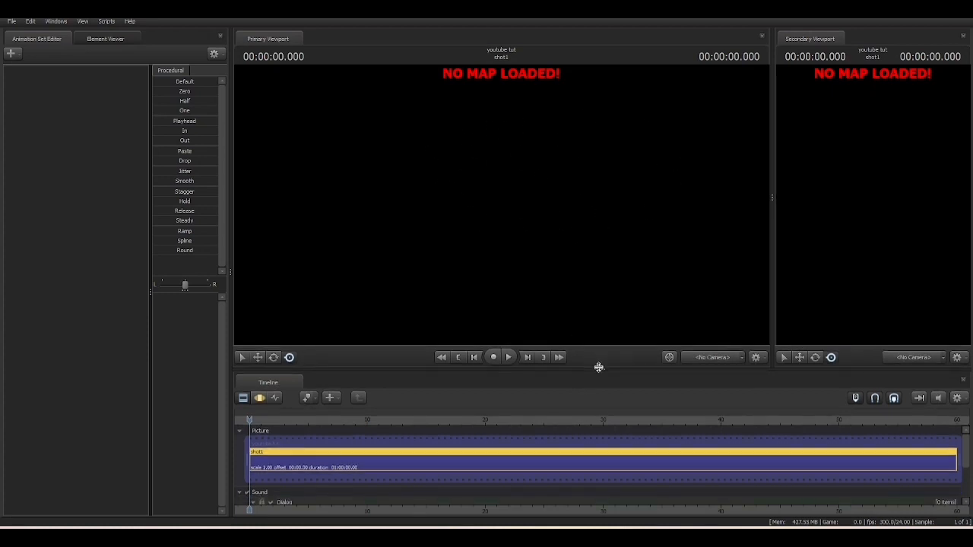
Slightly widen the Animation Set Editor and load the map gm_inkopolis_square.bsp in the primary viewport.
left_click_drag(230, 276, 234, 276)
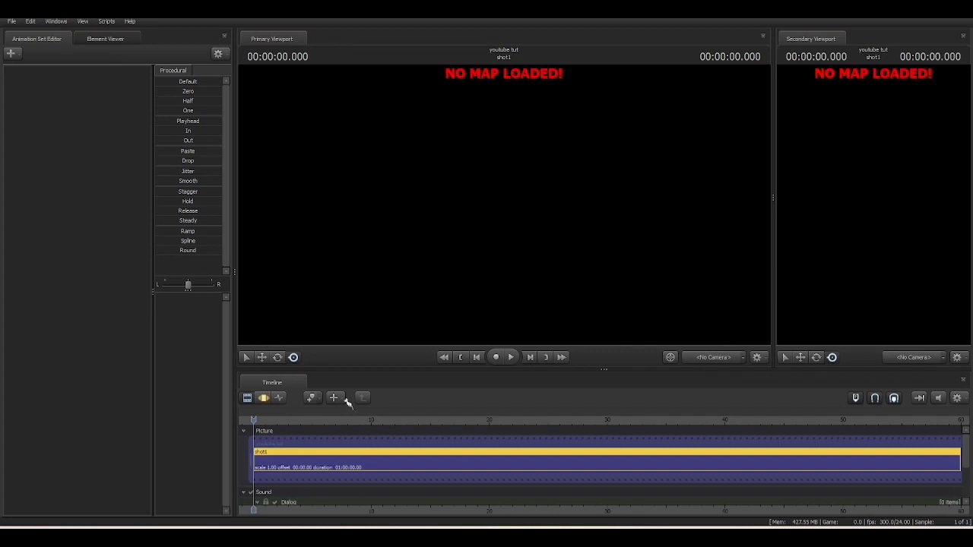
right_click(493, 270)
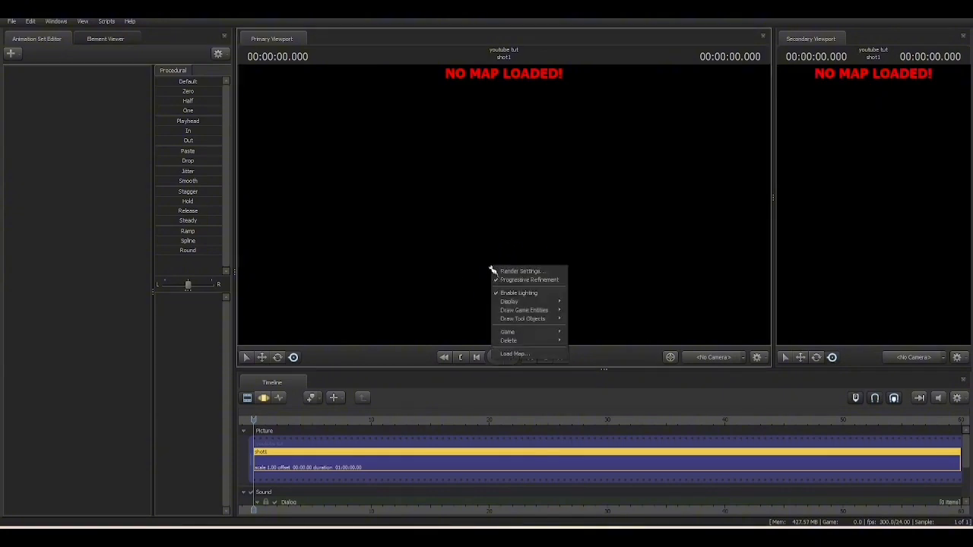
left_click(513, 354)
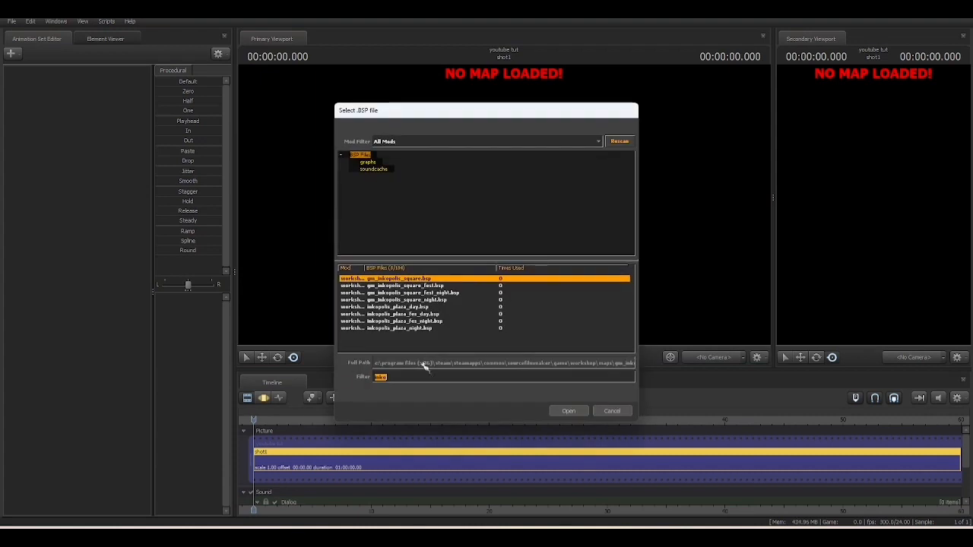
key("Return")
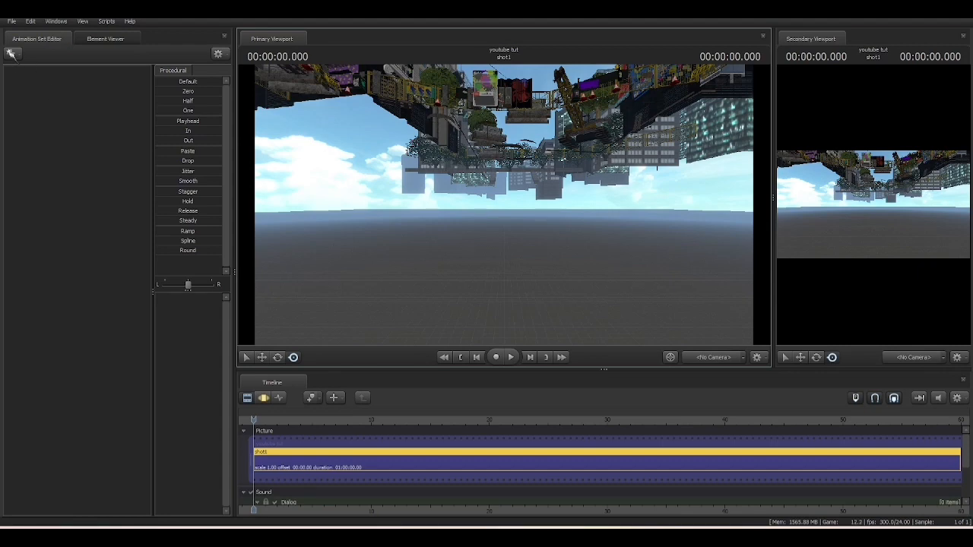
Create an animation set for a new camera, expand the Cameras group and select camera1.
left_click(12, 54)
left_click(12, 54)
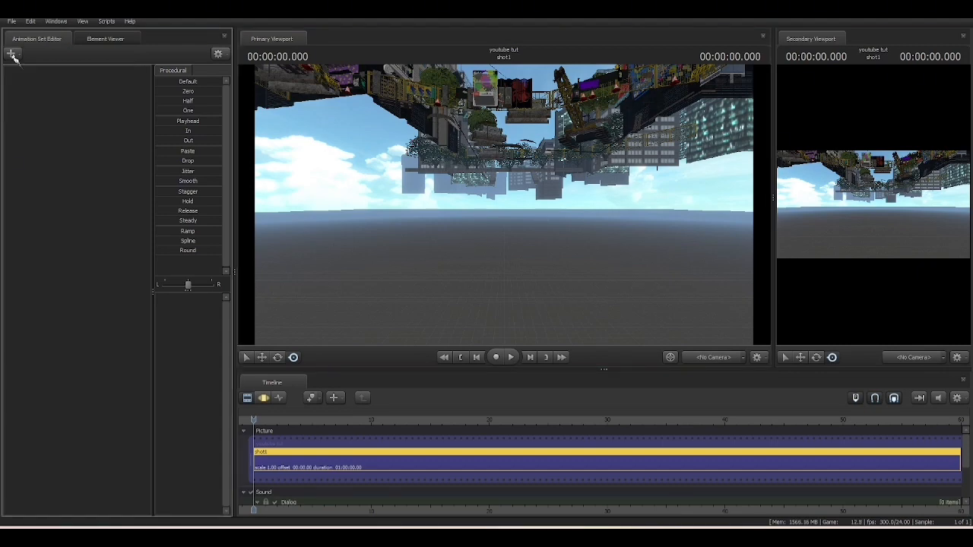
right_click(65, 99)
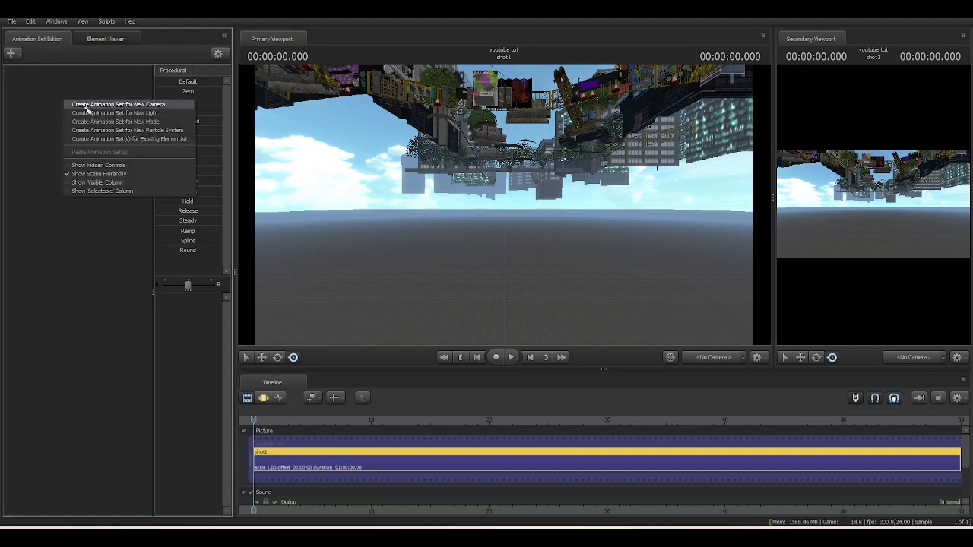
left_click(146, 105)
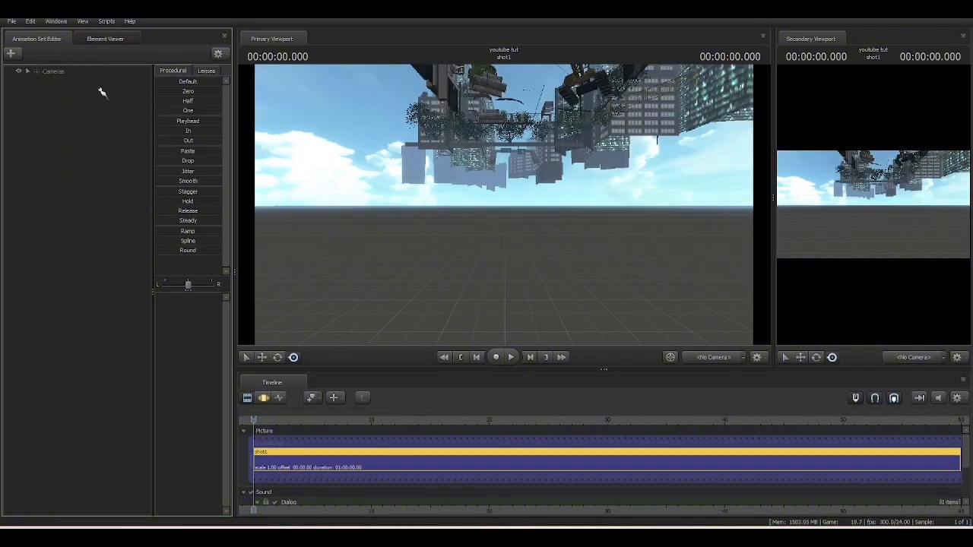
left_click(37, 72)
left_click(36, 72)
left_click(37, 73)
left_click(73, 82)
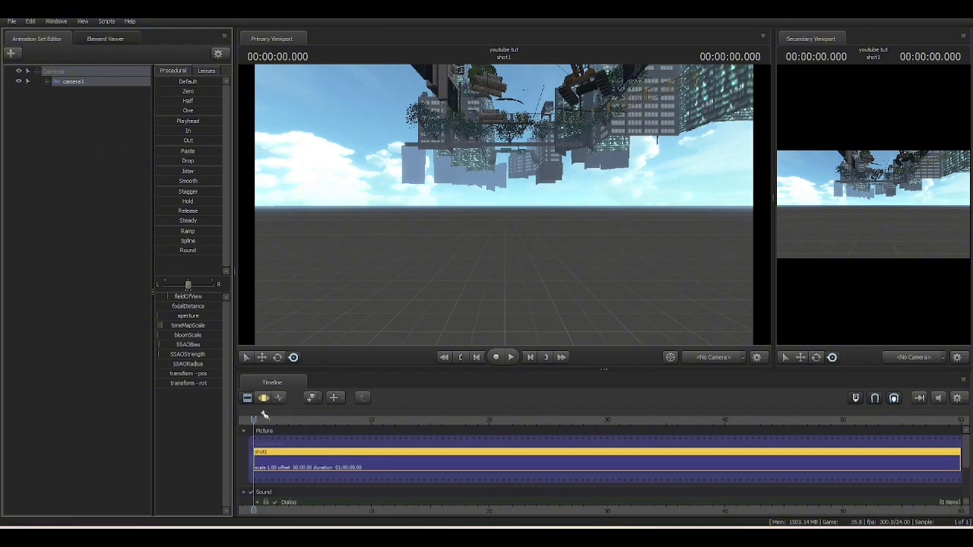
Switch the timeline to the Motion Editor and show the view of camera1 in the primary viewport.
left_click(265, 398)
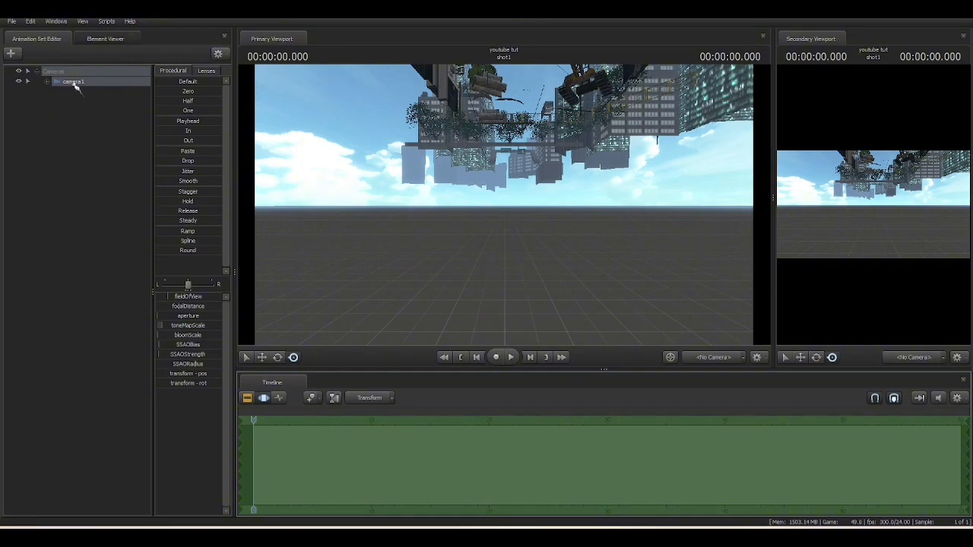
left_click_drag(76, 82, 405, 182)
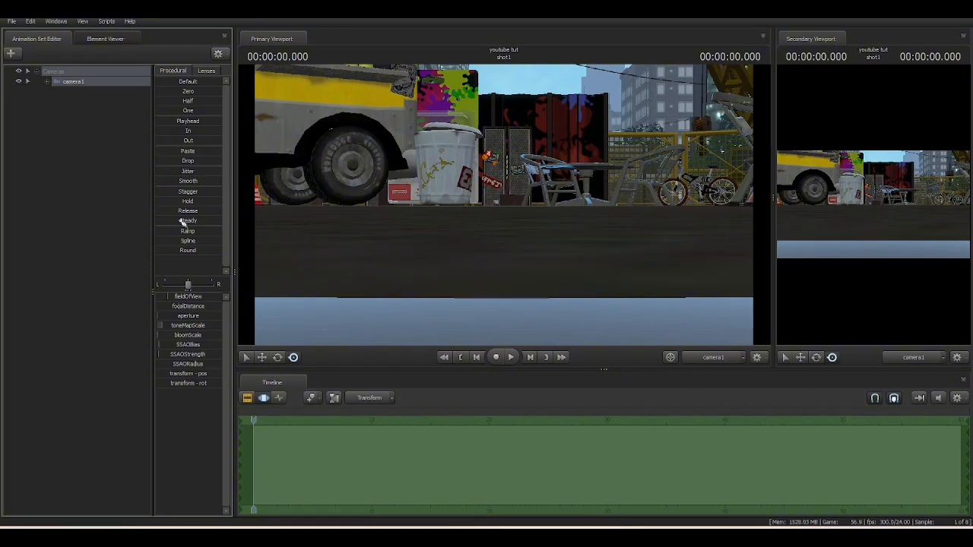
left_click(331, 323)
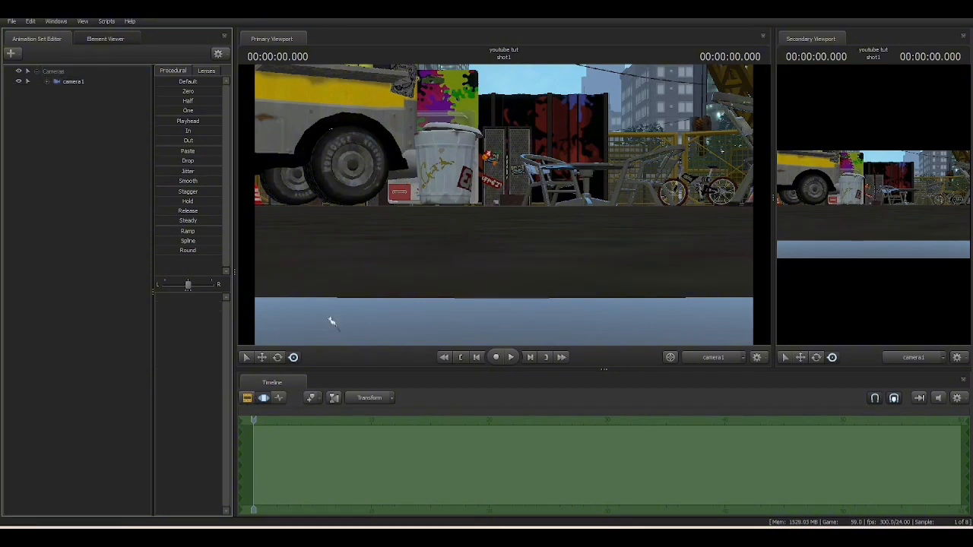
right_click(505, 214)
left_click(447, 192)
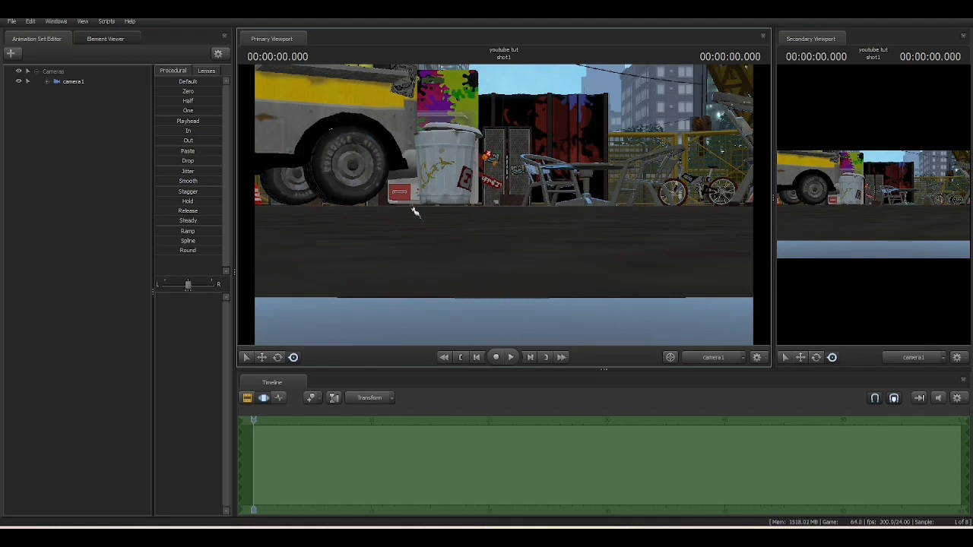
Select camera1 and fly it back and up until it frames the yellow food truck, the container and the café tables.
left_click(74, 82)
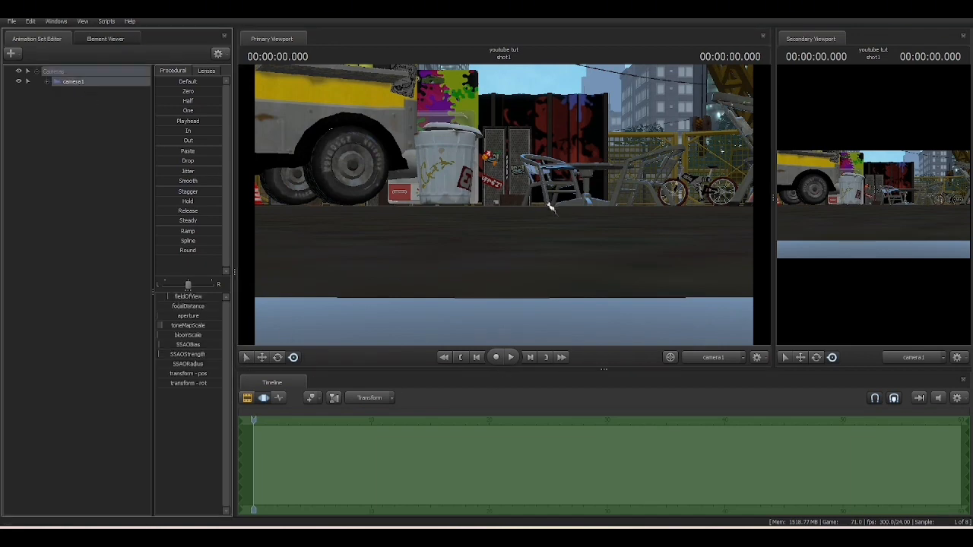
left_click_drag(551, 207, 936, 154)
mouse_move(502, 205)
left_mouse_down()
mouse_move(794, 205)
mouse_move(769, 196)
mouse_move(221, 204)
mouse_move(365, 204)
mouse_move(352, 188)
mouse_move(513, 197)
left_mouse_up()
key("w")
key("s")
key("w")
key("a")
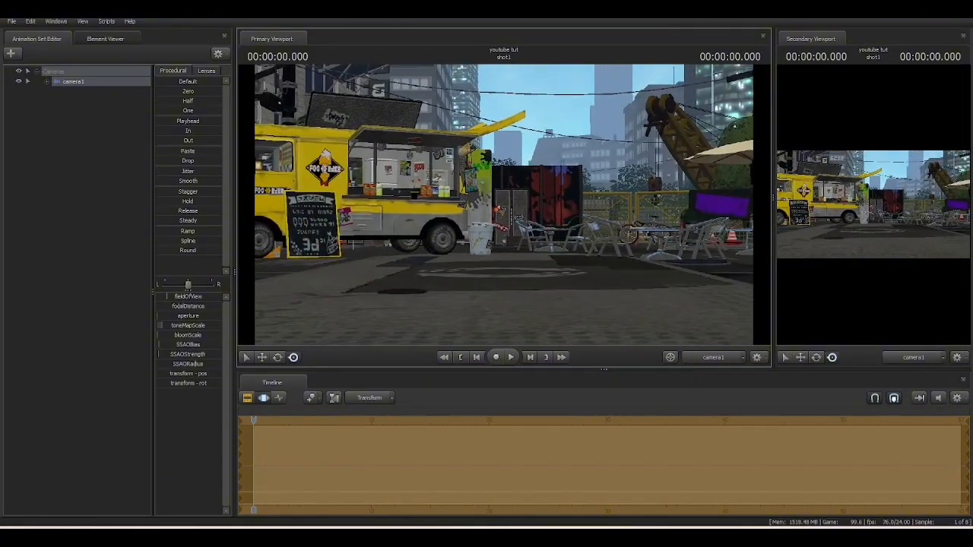
Toggle the primary viewport between camera1 and the Work Camera, then fly the Work Camera around the plaza to view camera1 from outside.
left_click(721, 360)
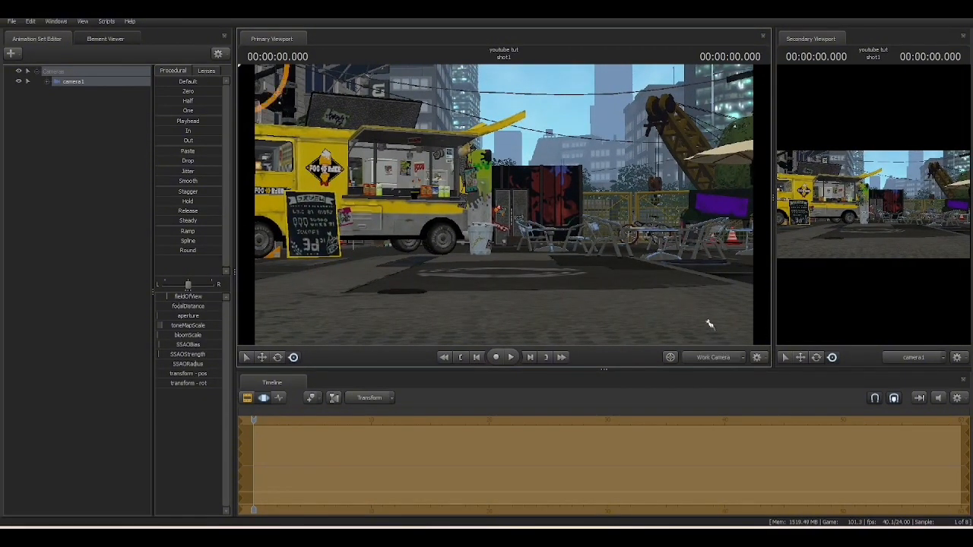
left_click(722, 358)
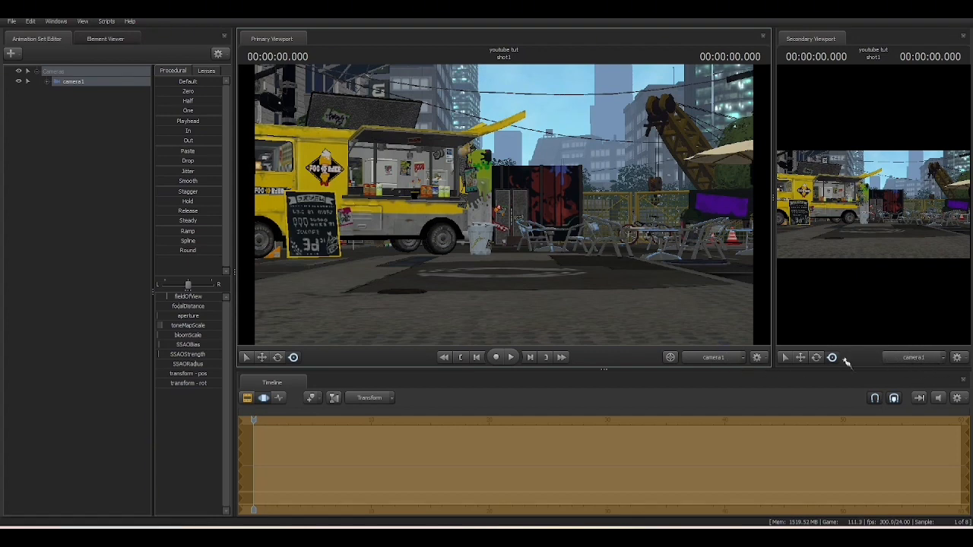
left_click(726, 359, "ctrl")
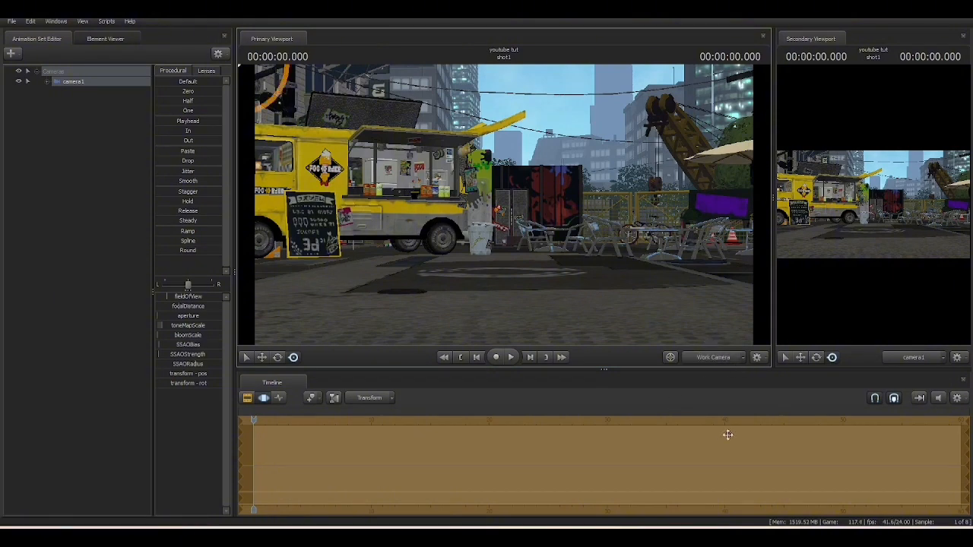
left_click_drag(502, 228, 74, 141)
left_click(74, 142)
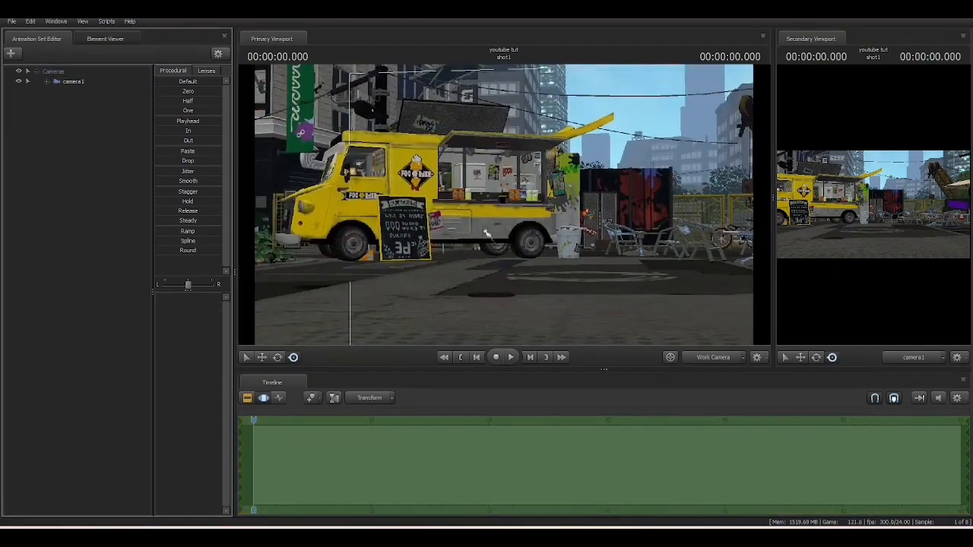
left_click_drag(526, 243, 540, 262)
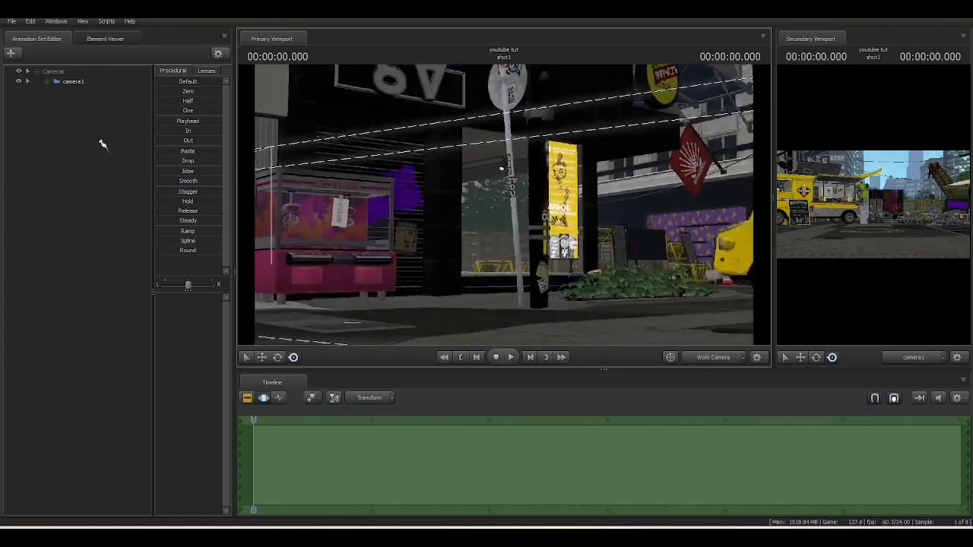
left_click_drag(501, 205, 763, 253)
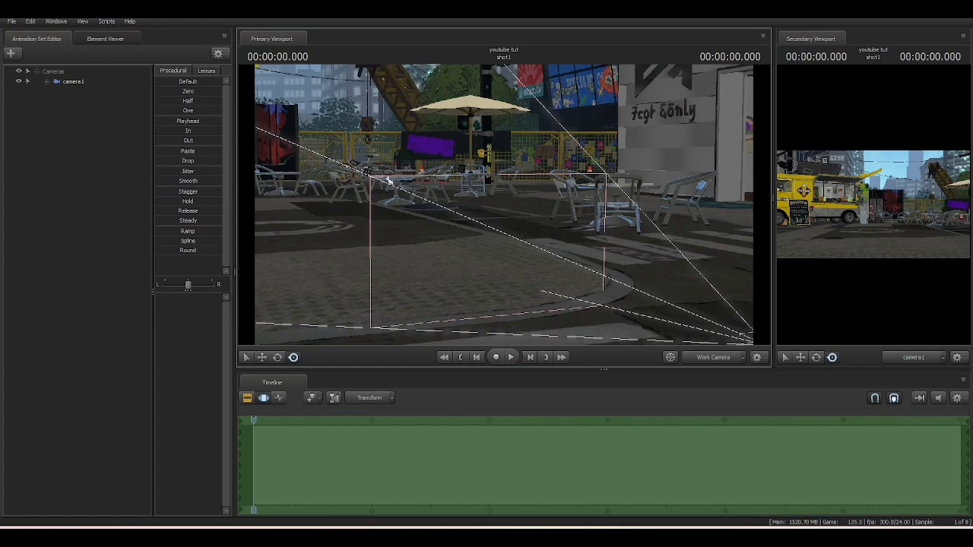
Select camera1, look through it to frame the food truck more closely, and return the primary viewport to the Work Camera.
left_click(73, 82)
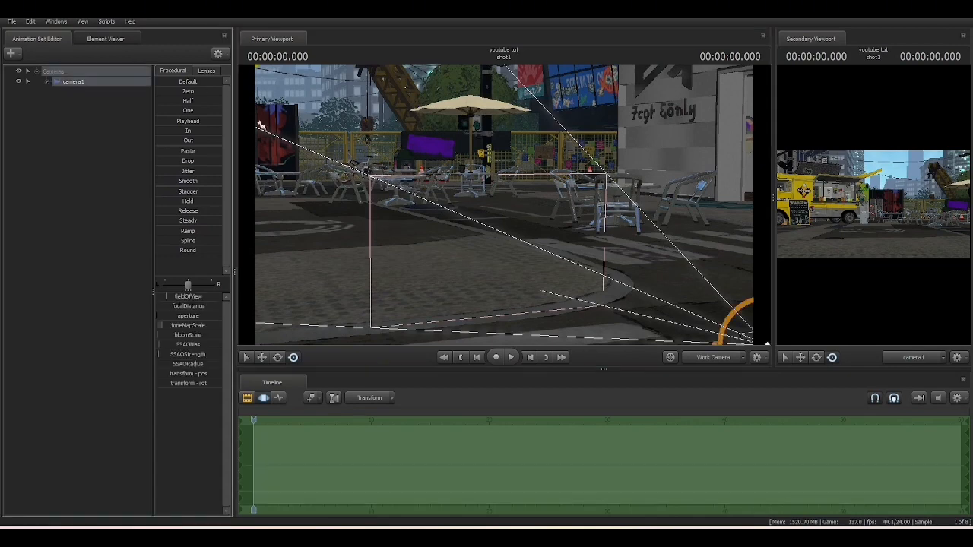
left_click(715, 357)
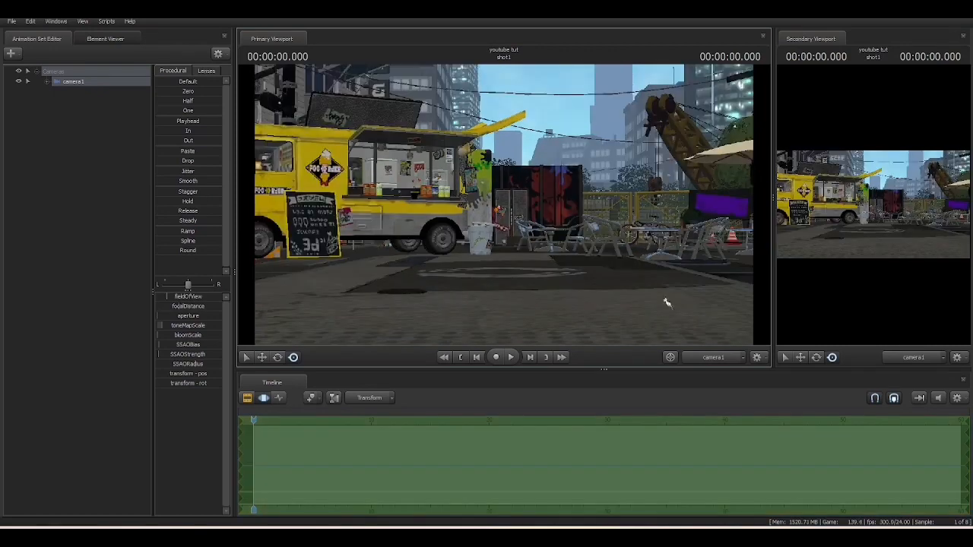
left_click(714, 357)
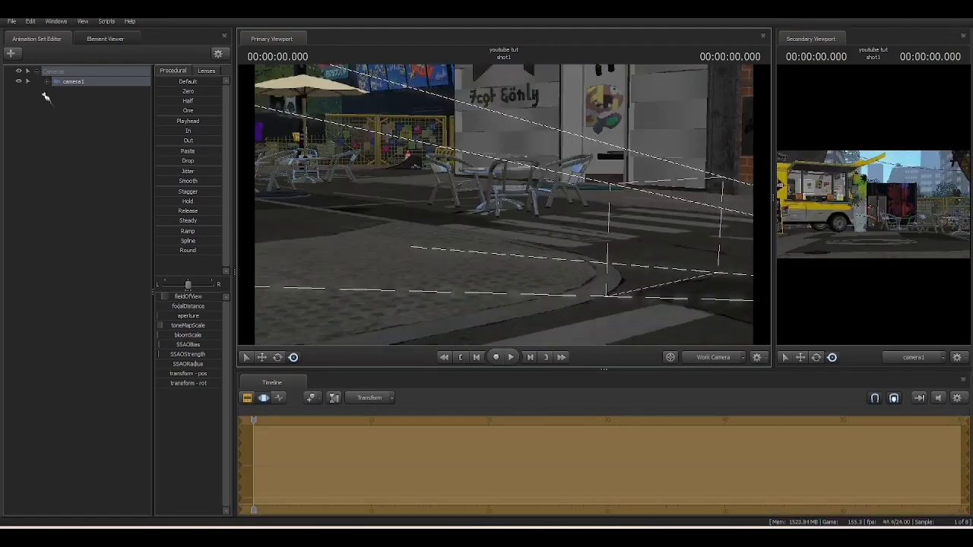
Collapse the Cameras group, select it, and slightly adjust the framing of camera1 while looking through it.
left_click(36, 71)
middle_click_drag(502, 205, 357, 205)
left_click(722, 358)
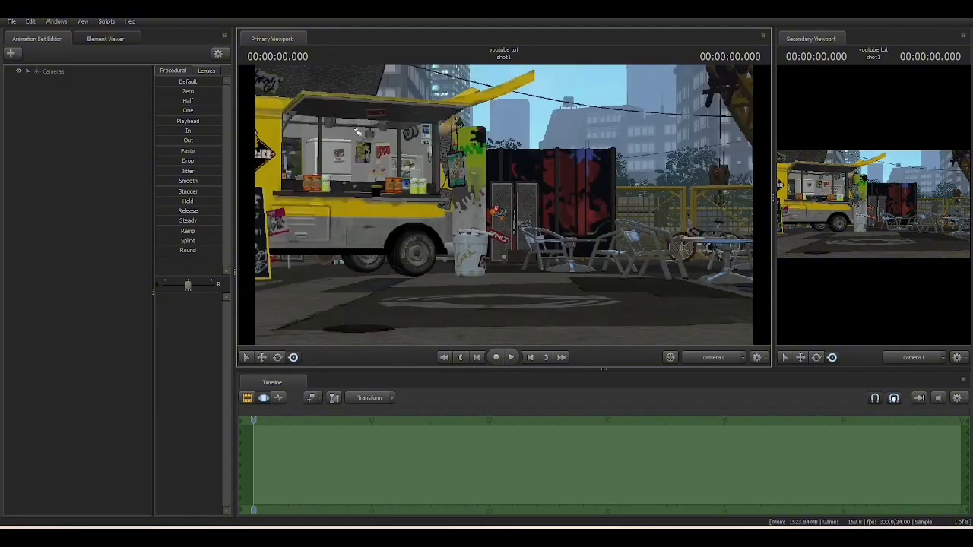
left_click(50, 71)
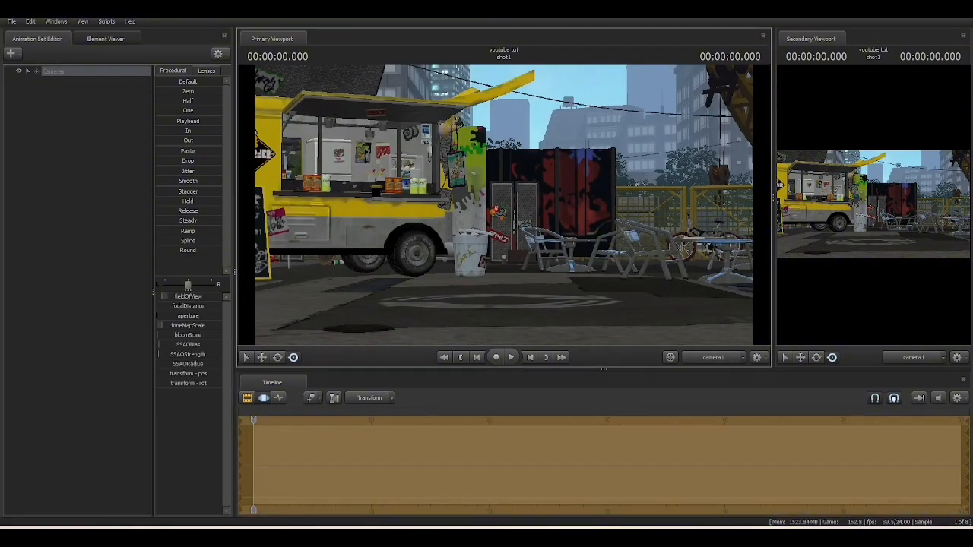
left_click_drag(503, 205, 391, 204)
Switch the primary viewport to the Work Camera and fly it to an open spot facing the yellow food truck.
left_click(734, 358)
key("a")
key("s")
key("d")
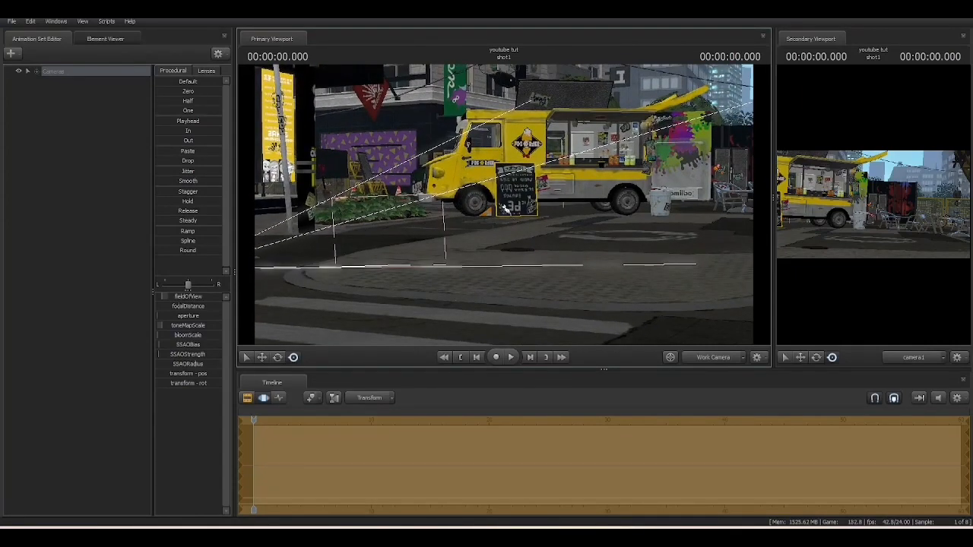
Start an animation set for a new model and filter the model files by "inkling splatoon2".
right_click(91, 141)
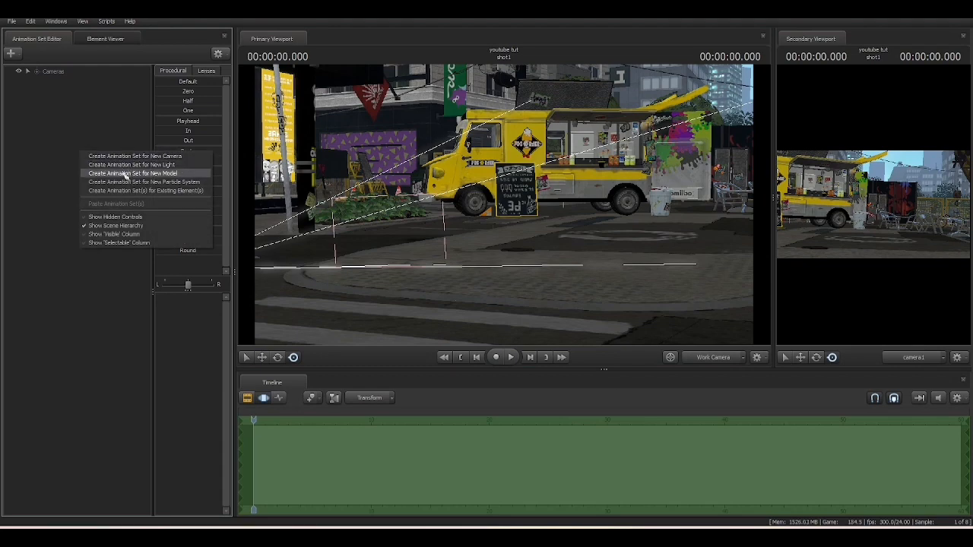
left_click(125, 176)
key("Escape")
right_click(91, 184)
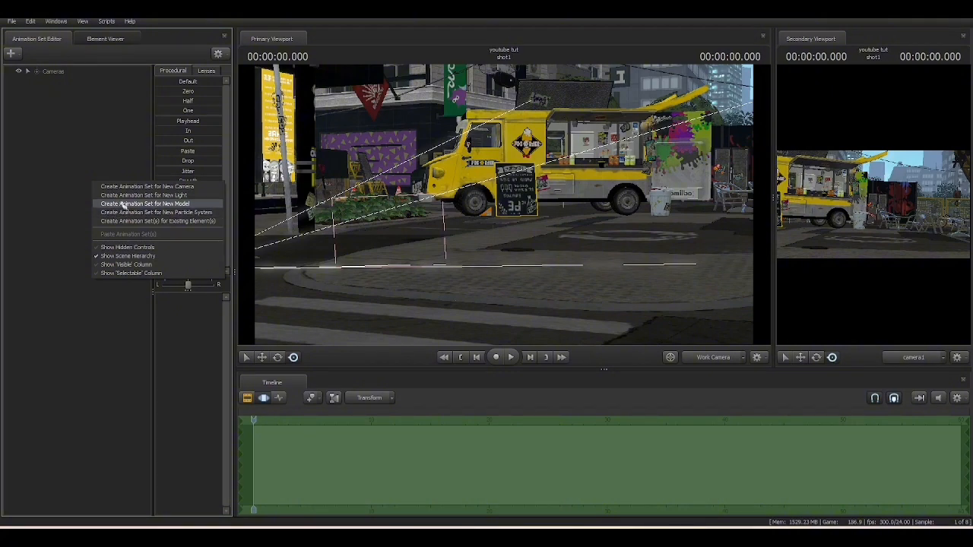
left_click(122, 204)
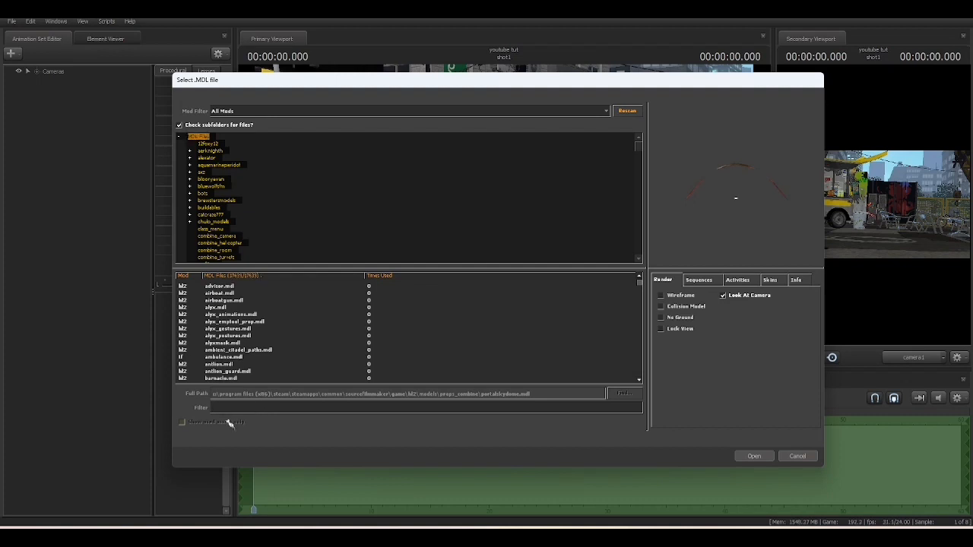
type("inkl")
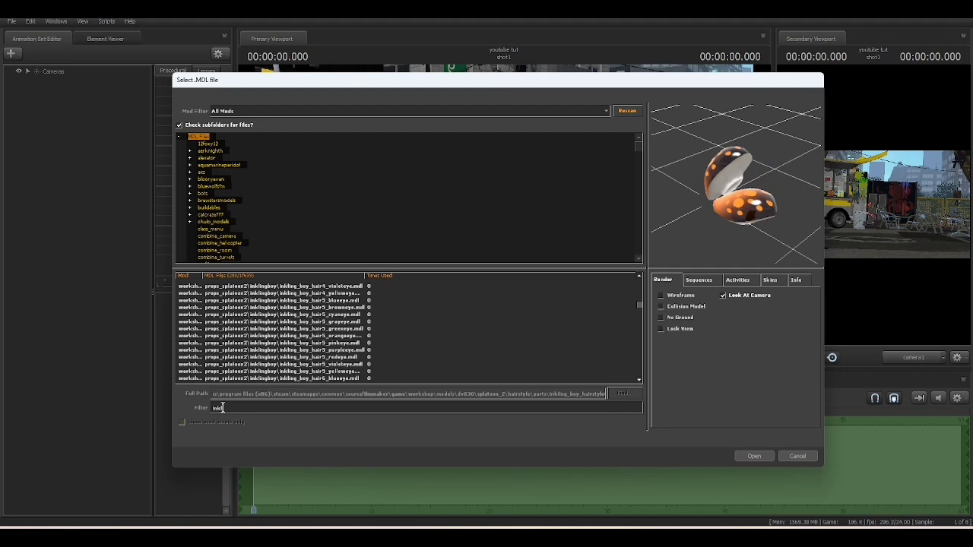
type("ing splatoon2")
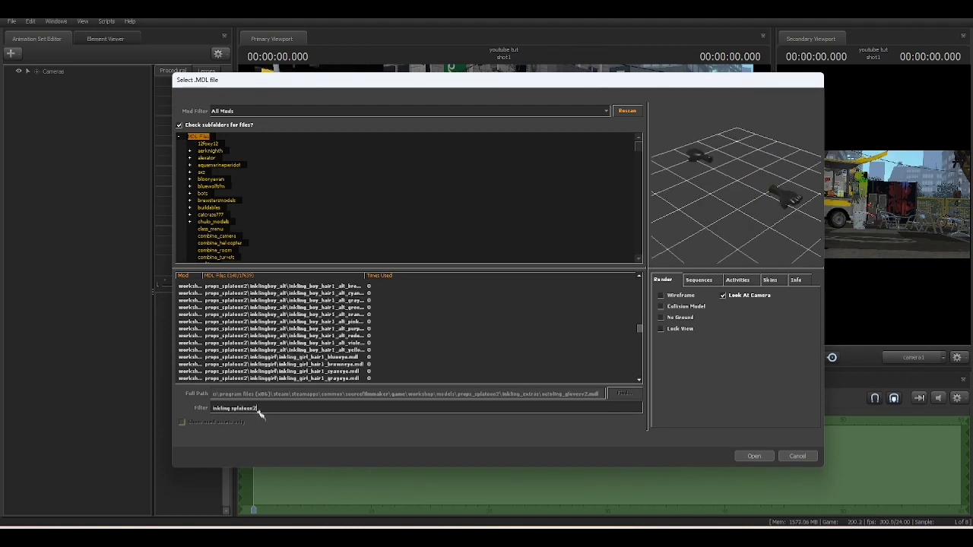
Browse the filtered inkling models and narrow the filter to "inkling girl splatoon2".
left_click_drag(260, 409, 250, 408)
scroll(338, 349, "up", 3)
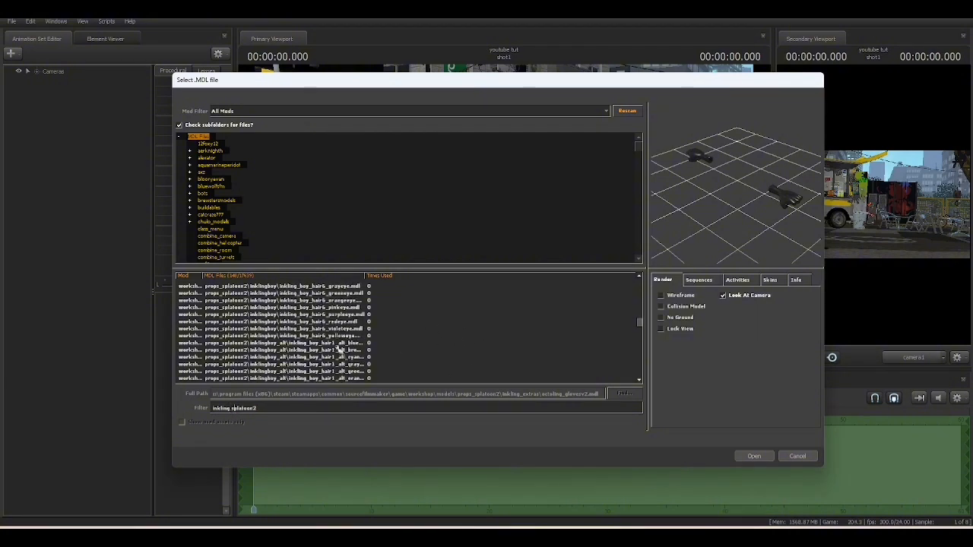
scroll(339, 348, "down", 5)
scroll(339, 348, "down", 10)
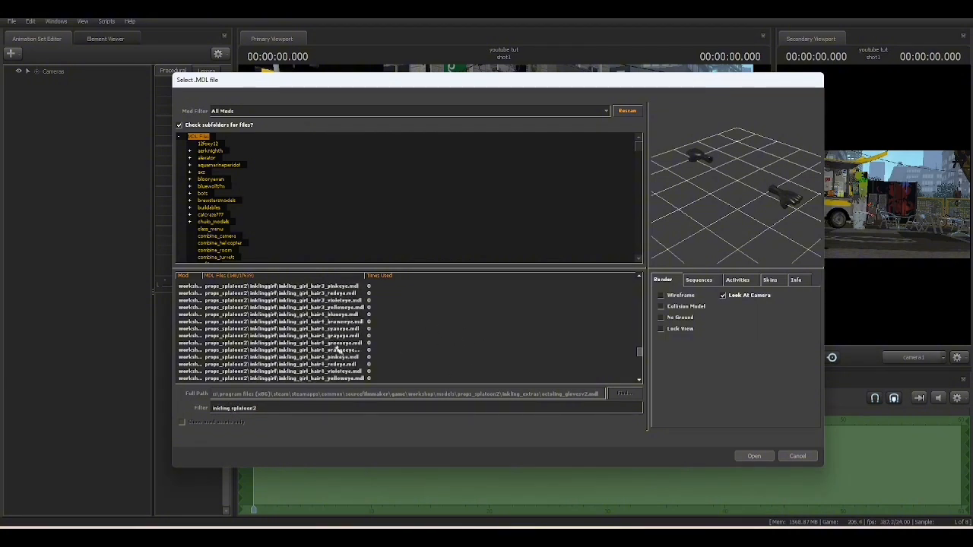
scroll(338, 348, "down", 1)
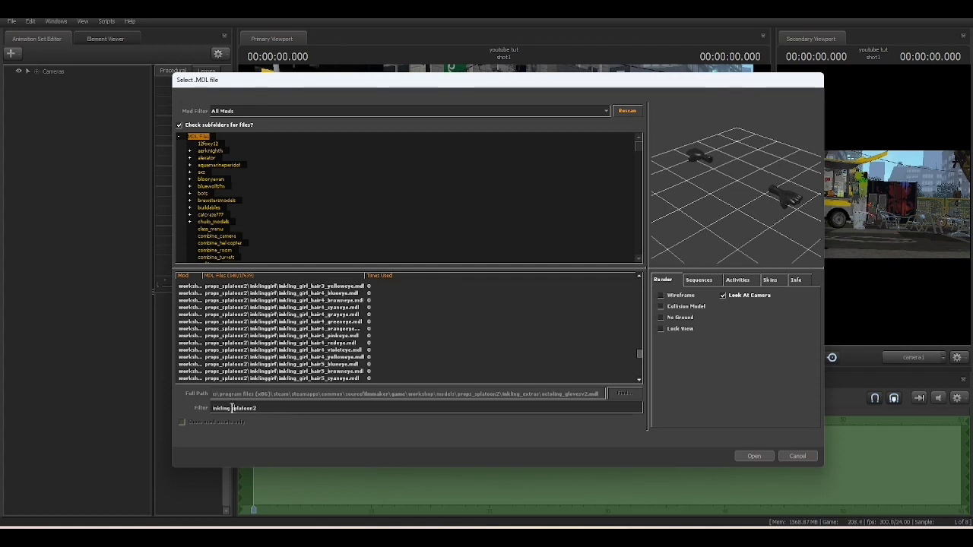
left_click(232, 408)
type("girl")
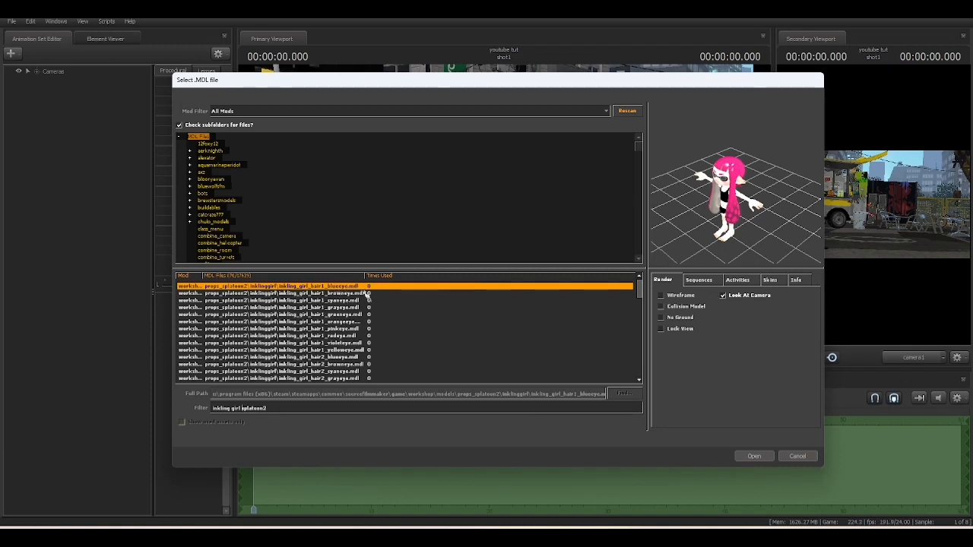
Browse the filtered inkling girl models and compare their hairstyle and eye-colour variants in the preview.
key("Down")
key("Down")
key("Down")
key("Down")
key("Down")
key("Down")
key("Down")
key("Down")
key("Down")
key("Down")
key("Down")
key("Down")
key("Down")
key("Down")
key("Down")
key("Down")
key("Down")
key("Down")
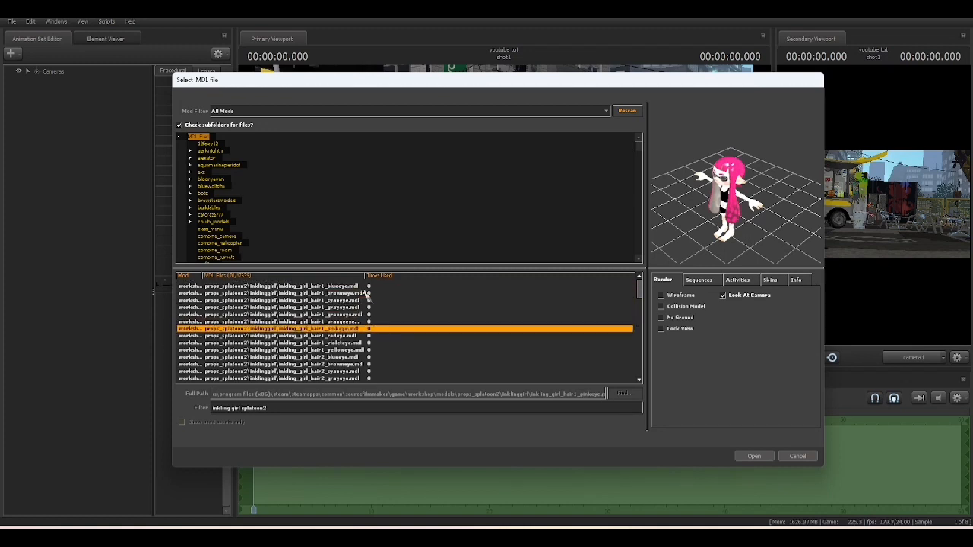
key("Down")
key("Down")
key("Down")
key("Down")
key("Down")
key("Down")
key("Down")
key("Down")
key("Down")
key("Down")
key("Down")
key("Down")
key("Down")
key("Down")
key("Down")
key("Down")
key("Down")
key("Down")
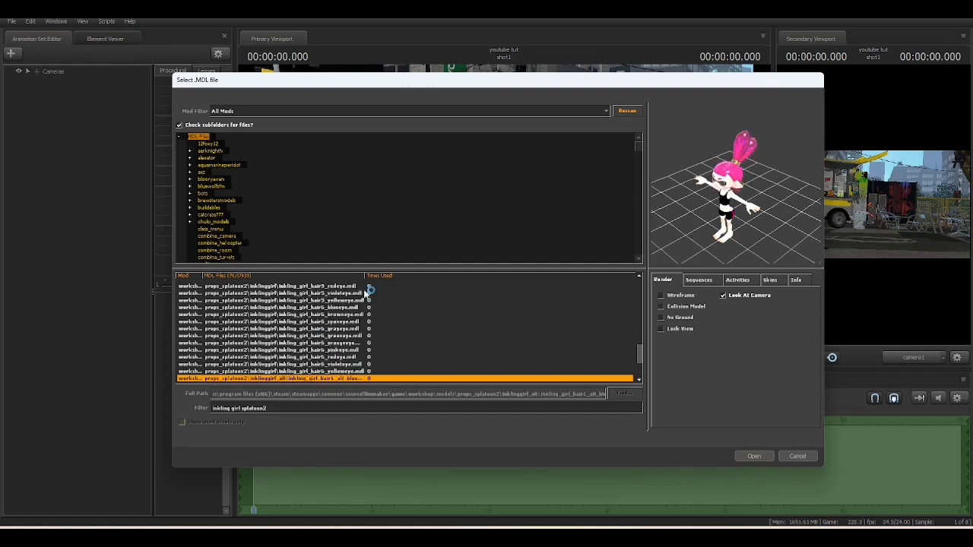
key("Down")
key("Down")
key("Down")
key("Down")
key("Down")
key("Down")
key("Down")
key("Down")
key("Down")
key("Down")
key("Down")
key("Down")
key("Down")
key("Down")
key("Down")
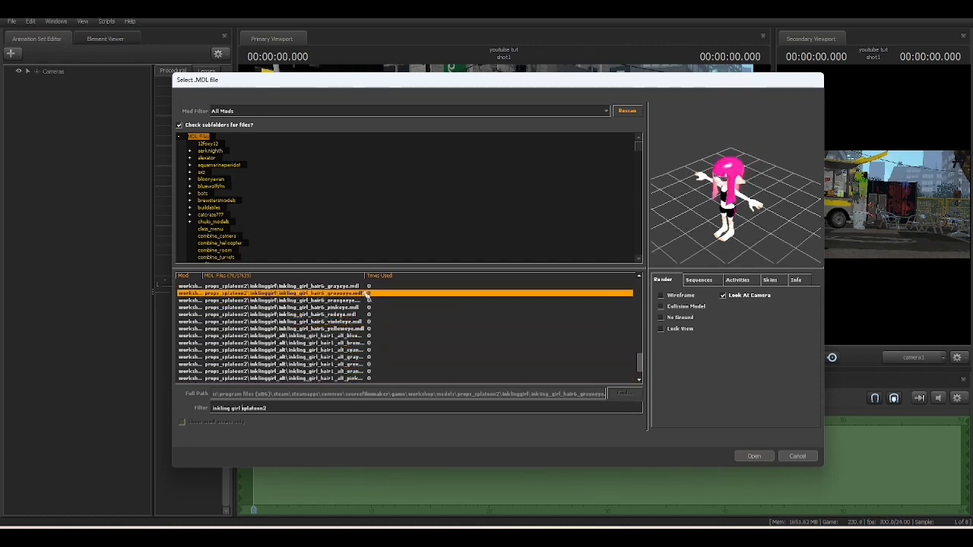
key("Up")
key("Up")
key("Up")
key("Up")
key("Up")
key("Up")
key("Up")
key("Up")
key("Up")
key("Up")
key("Up")
key("Up")
key("Up")
key("Up")
key("Up")
key("Up")
key("Up")
key("Up")
key("Up")
key("Up")
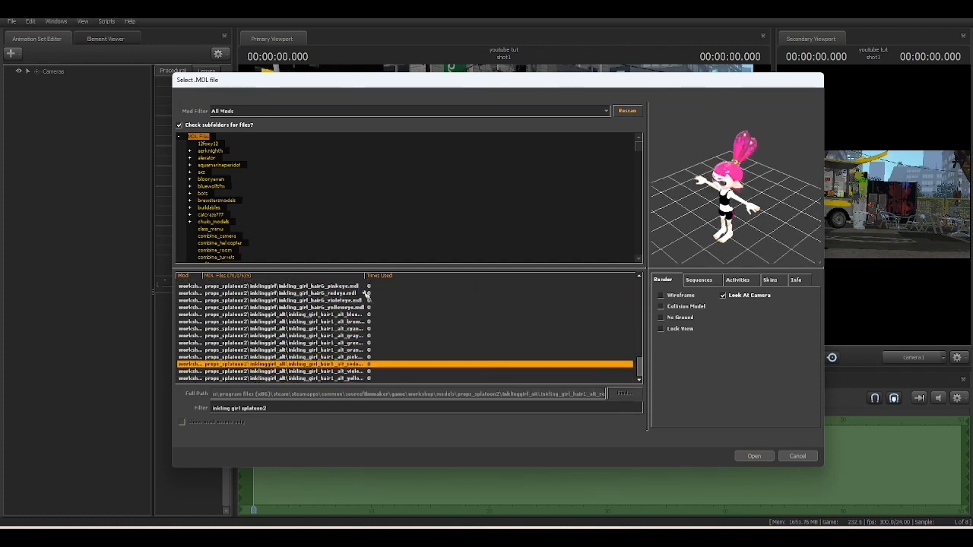
key("Up")
key("Up")
key("Up")
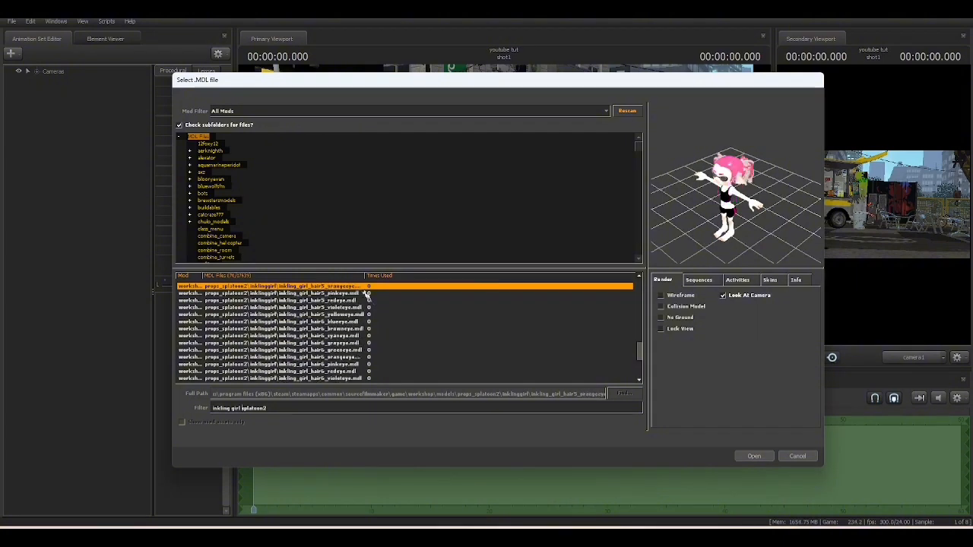
key("Up")
key("Up")
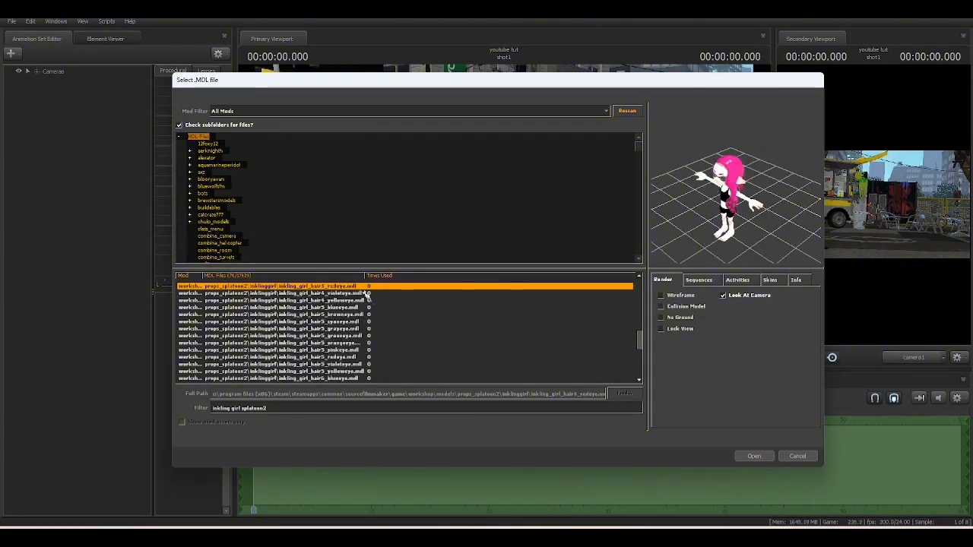
key("Up")
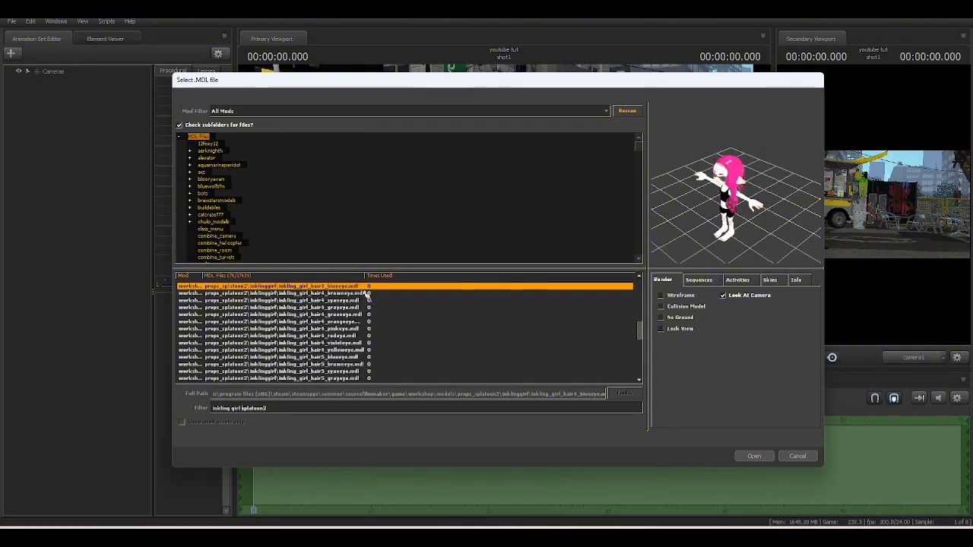
key("Up")
key("Up")
key("Up")
key("Up")
key("Up")
key("Up")
key("Up")
key("Up")
key("Up")
key("Up")
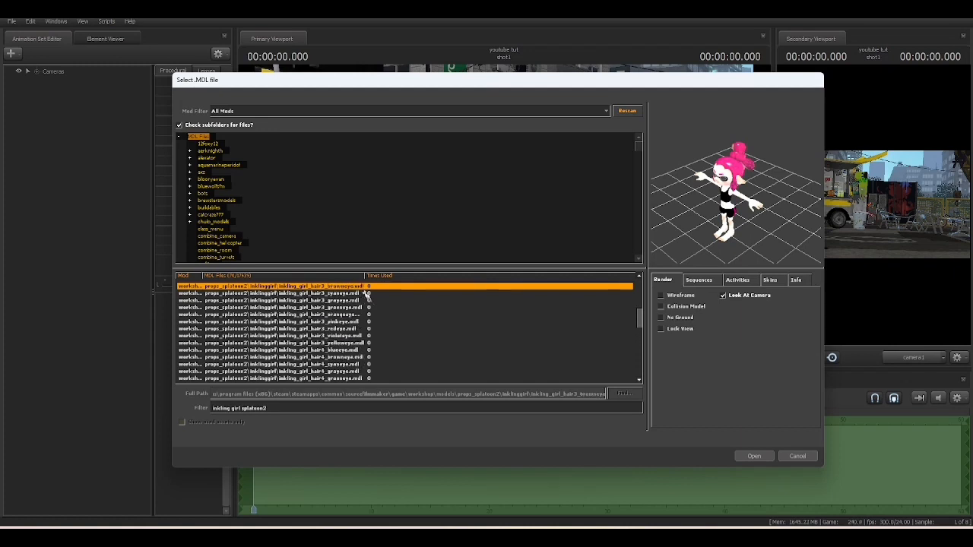
Choose the inkling_girl_hair2_violeteye model and add it to the scene.
key("Down")
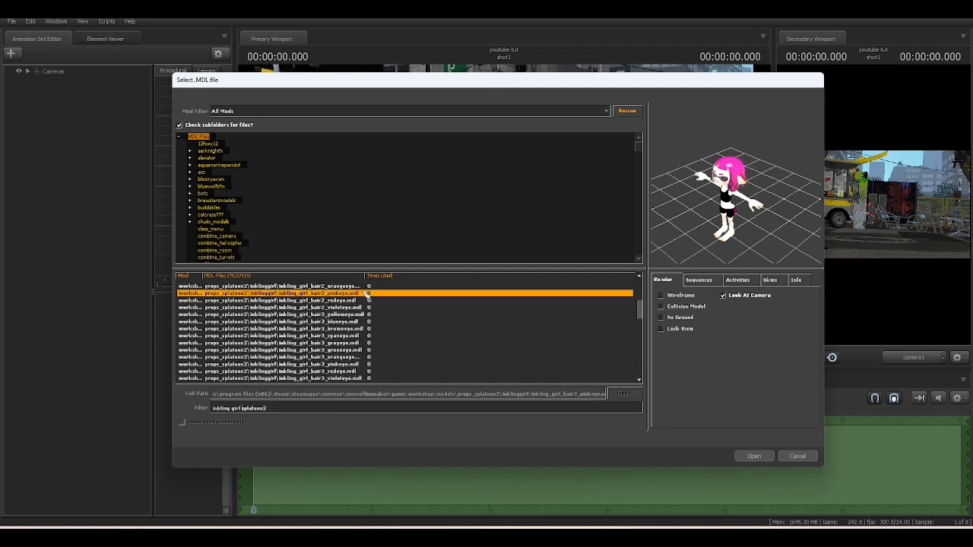
key("Up")
key("Down")
key("Down")
key("Down")
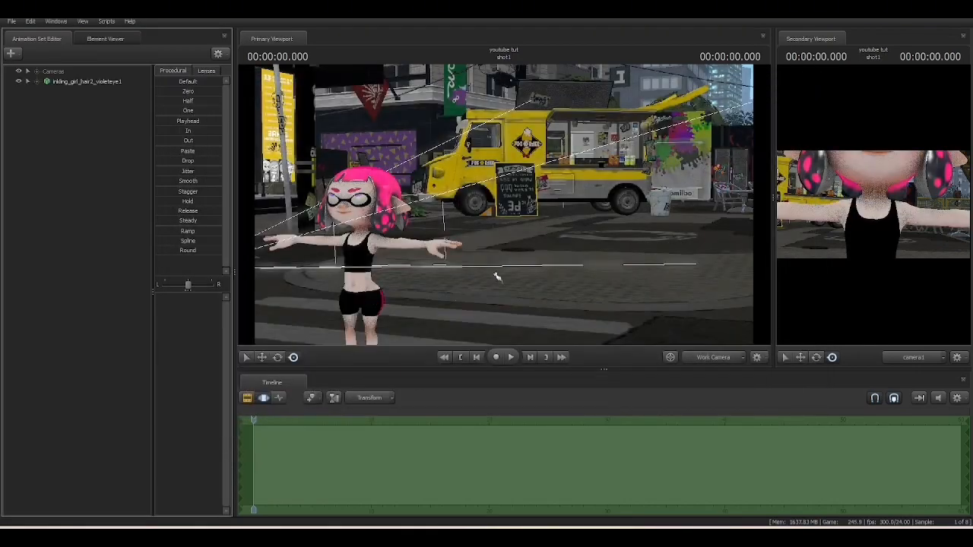
Select the inkling girl's animation set and adjust localViewTargetFactor until her pupils look straight ahead, checking the face up close.
scroll(497, 276, "up", 3)
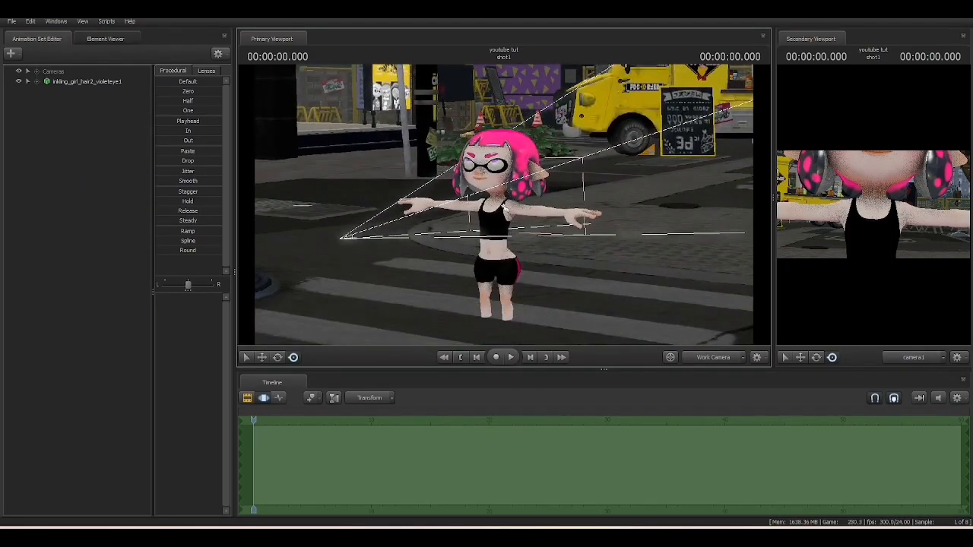
left_click(87, 83)
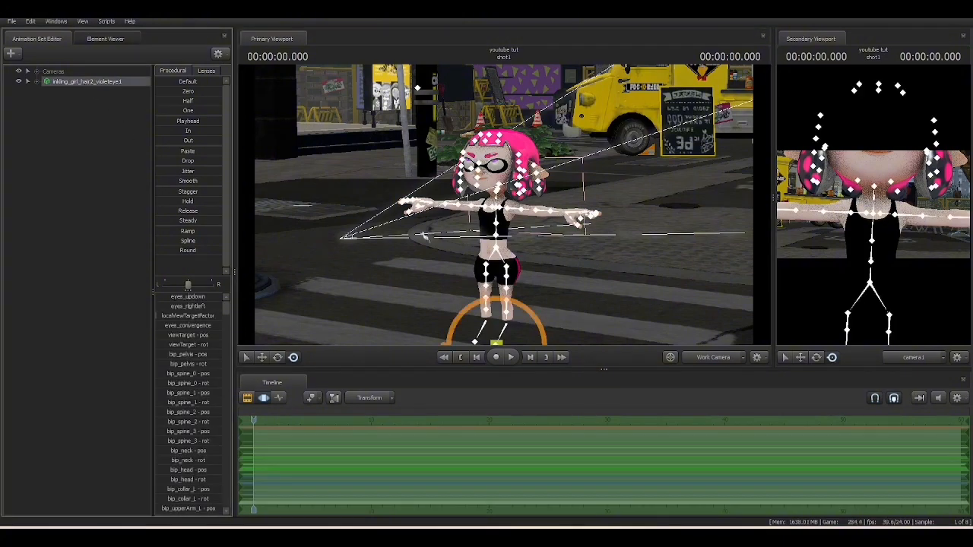
key("w")
left_click_drag(425, 237, 536, 219)
key("a")
key("s")
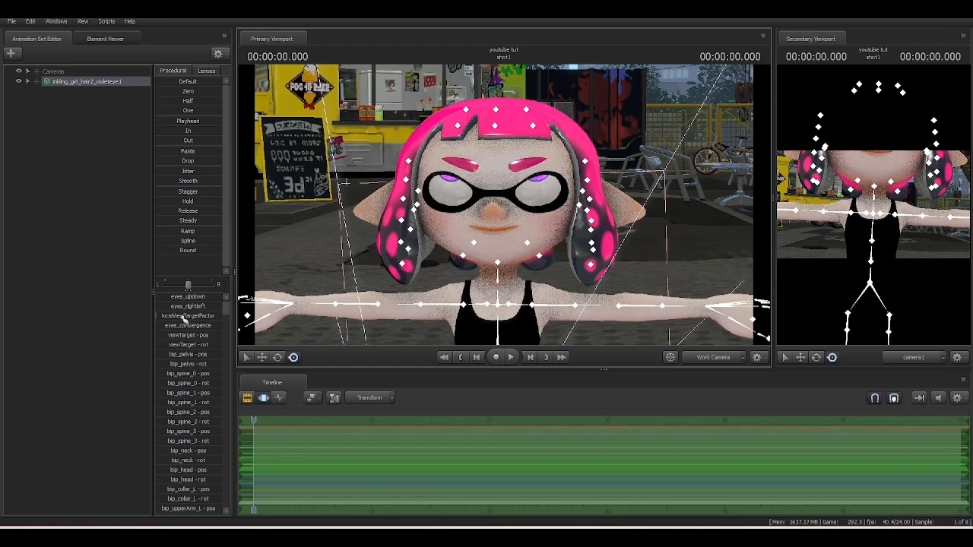
left_click(169, 316)
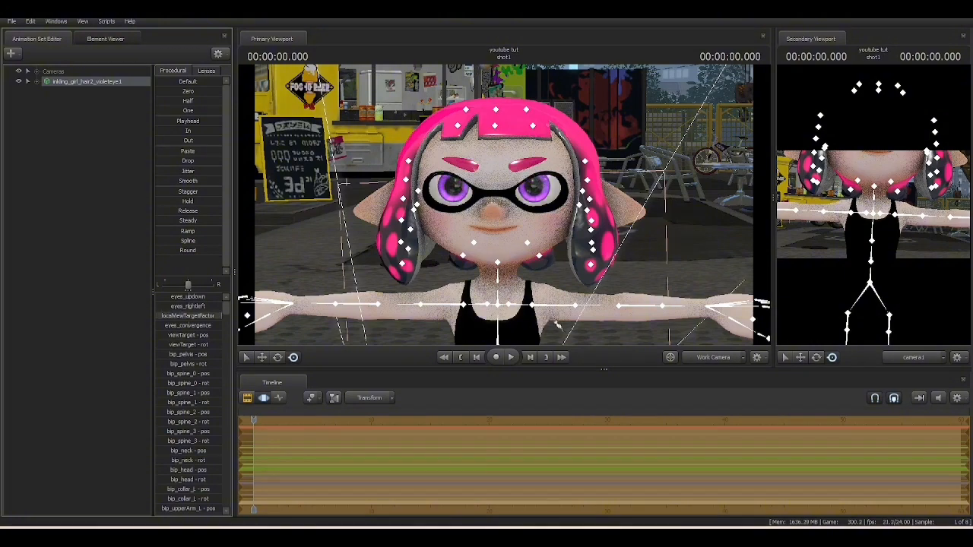
left_click_drag(533, 267, 552, 257)
key("w")
key("s")
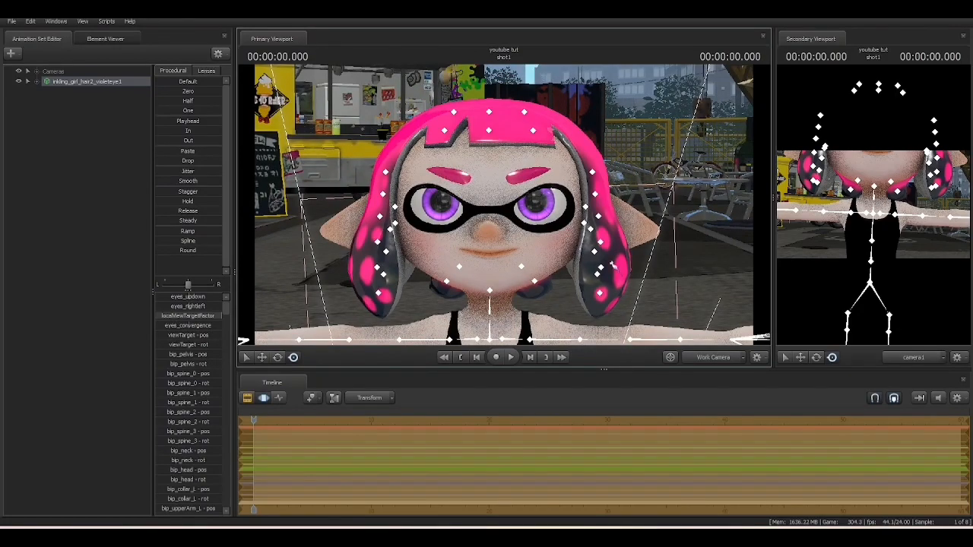
Pull back to view the whole inkling and examine the move, rotate and screen manipulators at her feet.
left_click_drag(614, 266, 364, 295)
key("w")
key("s")
key("s")
key("a")
key("d")
key("s")
key("s")
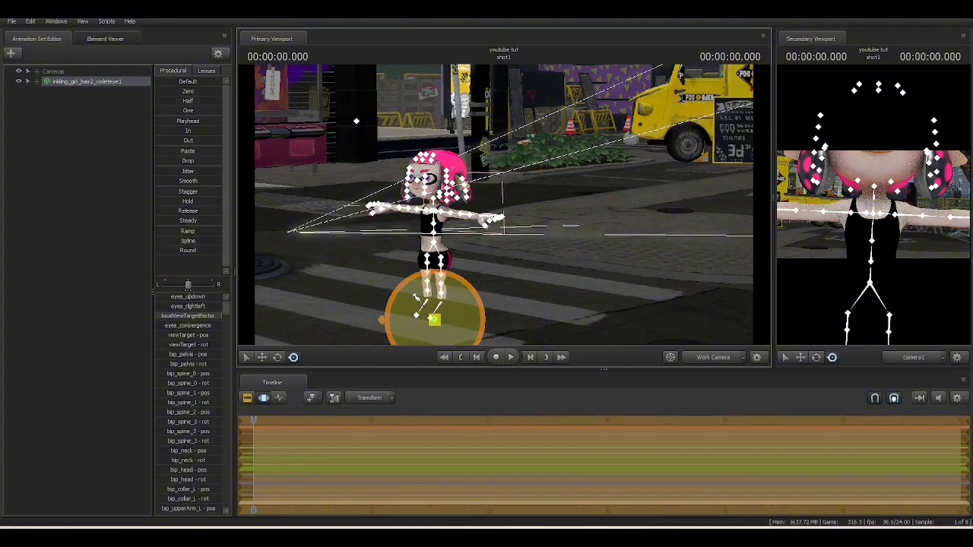
key("w")
left_click_drag(417, 298, 459, 311)
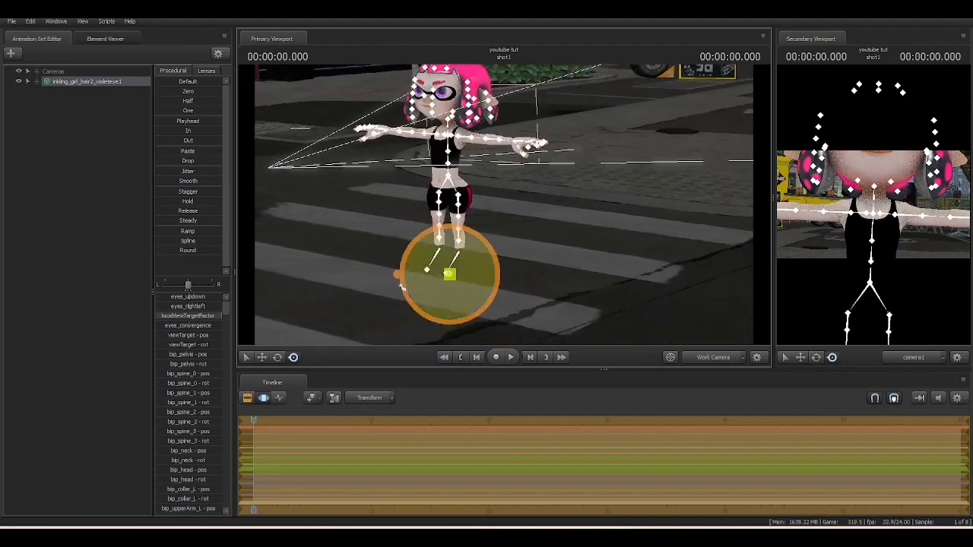
left_click(277, 358)
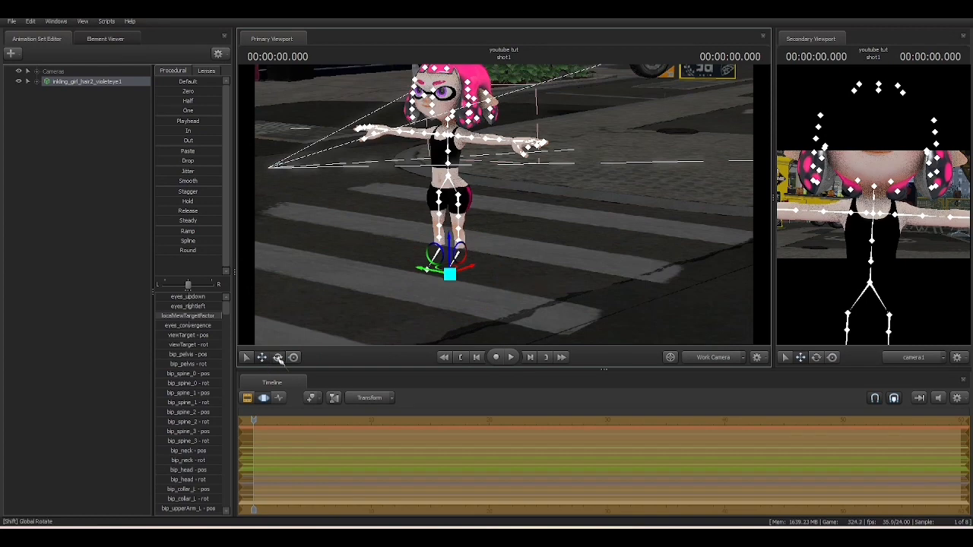
left_click(278, 358)
left_click(294, 357)
left_click_drag(494, 245, 507, 210)
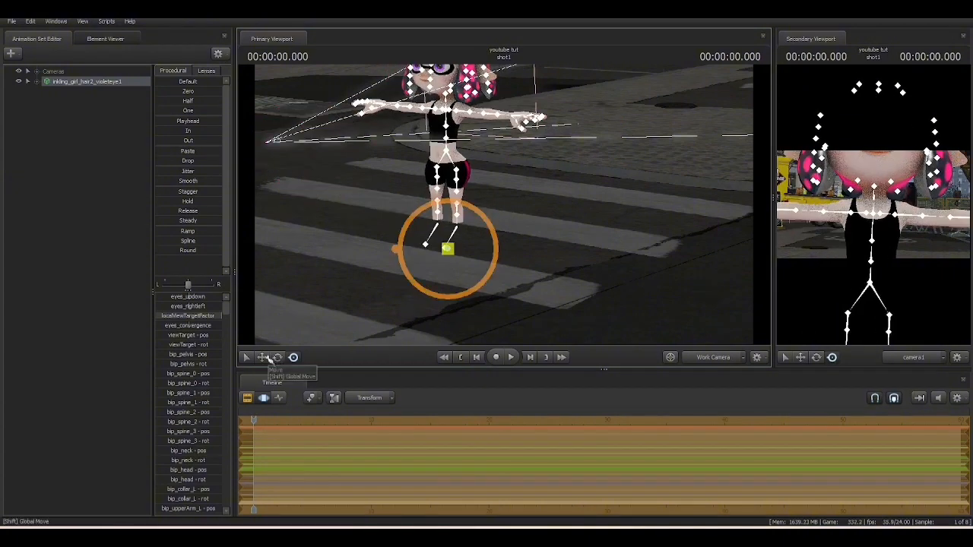
left_click(266, 358)
left_click(279, 358)
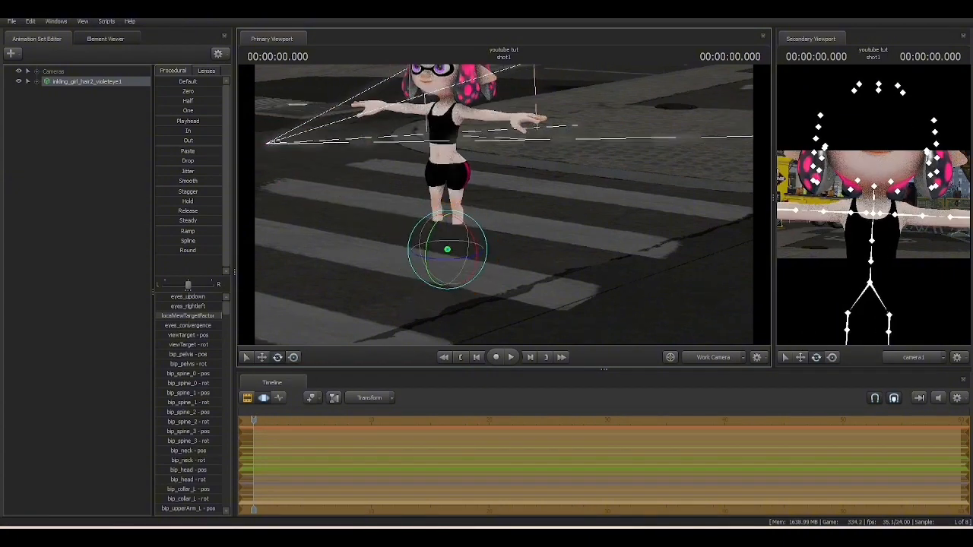
Move the inkling farther from camera1 and raise her out of the street until her feet are above ground.
left_click(261, 358)
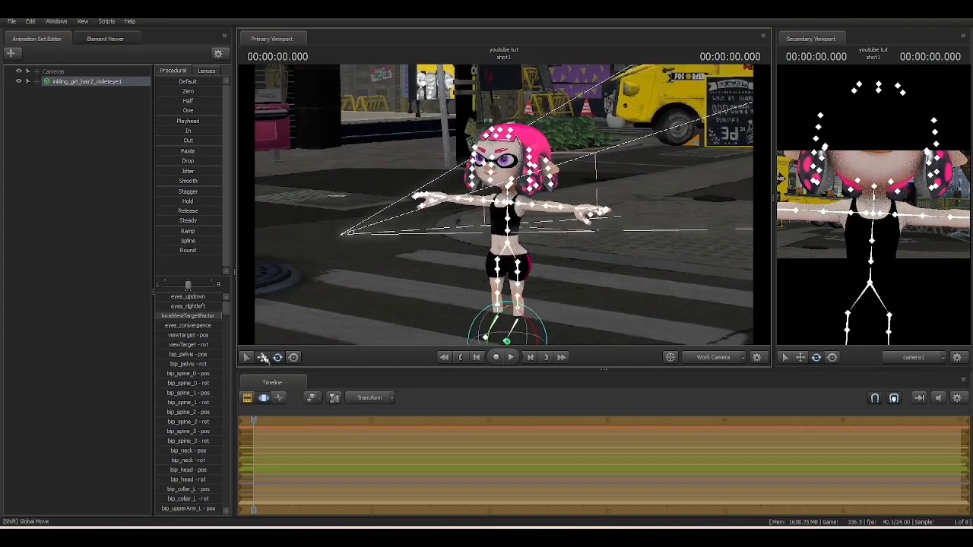
left_click_drag(508, 319, 592, 286)
right_click_drag(592, 286, 541, 289)
scroll(503, 206, "down", 3)
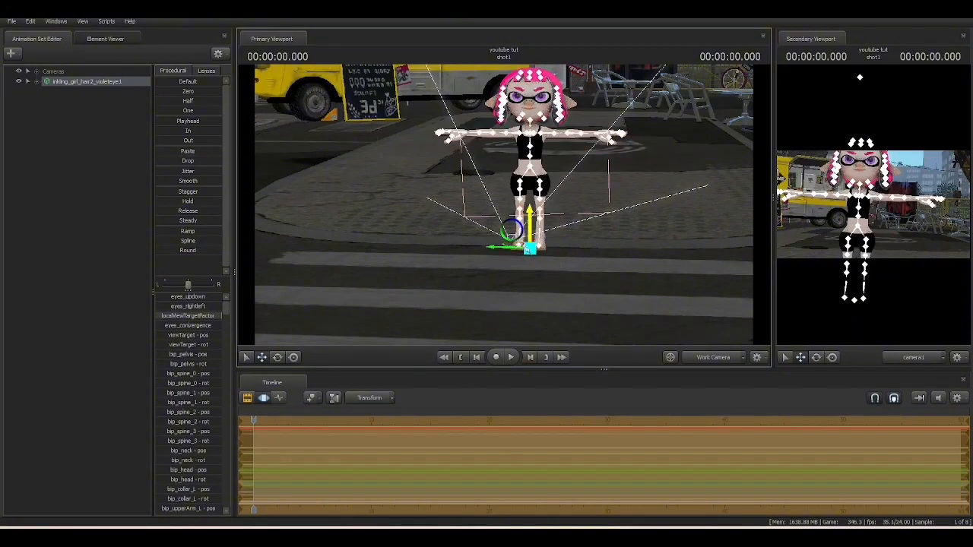
Shift the inkling back past the kerb and fine-tune her height and sideways position in front of camera1.
right_click_drag(572, 258, 572, 228)
left_click_drag(504, 205, 502, 218)
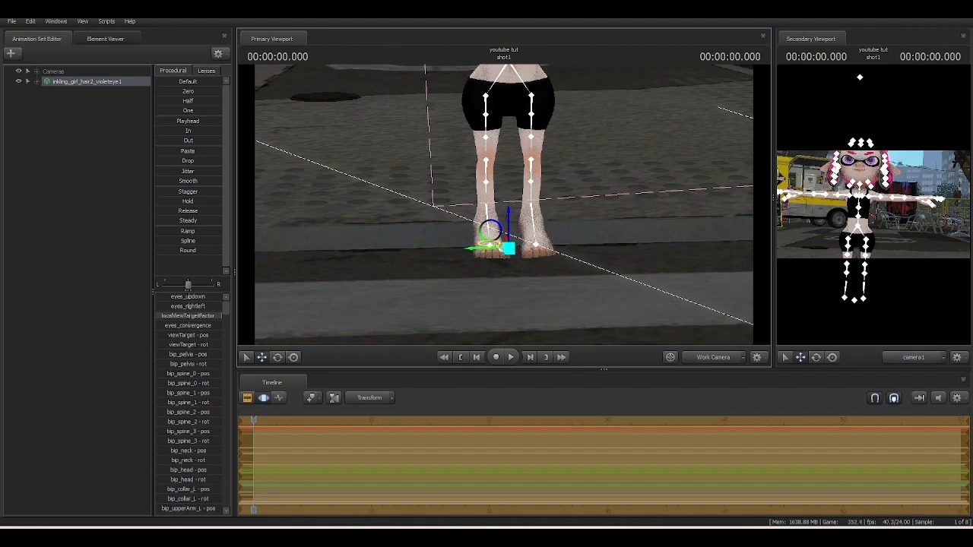
mouse_move(499, 247)
left_mouse_down()
mouse_move(491, 249)
mouse_move(496, 228)
left_mouse_up()
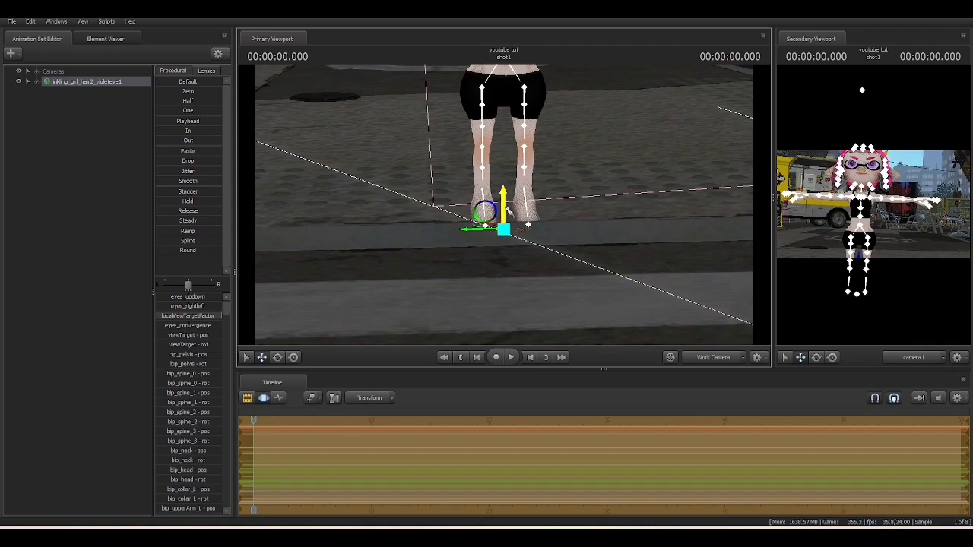
left_click_drag(509, 210, 536, 214)
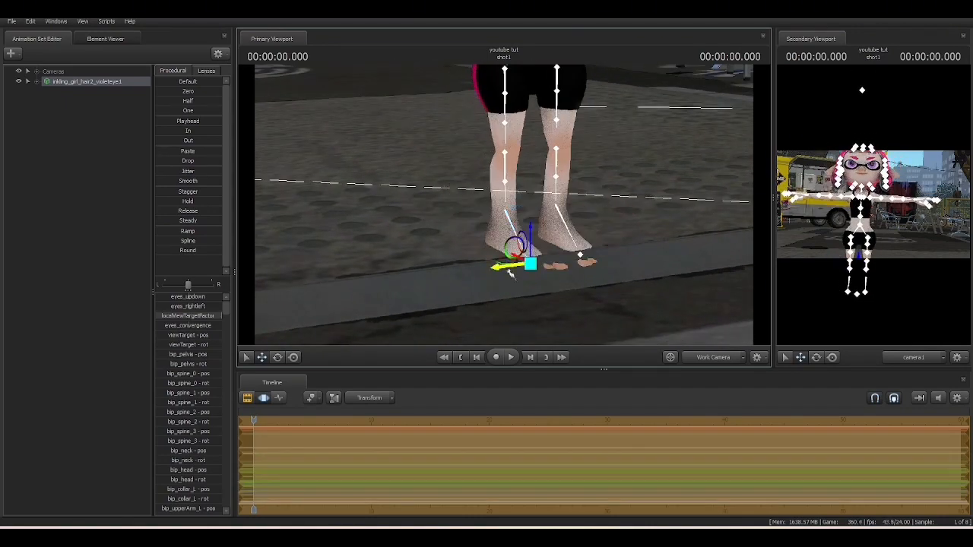
left_click_drag(516, 266, 442, 216)
left_click_drag(491, 238, 468, 183)
key("s")
key("w")
key("s")
key("w")
key("s")
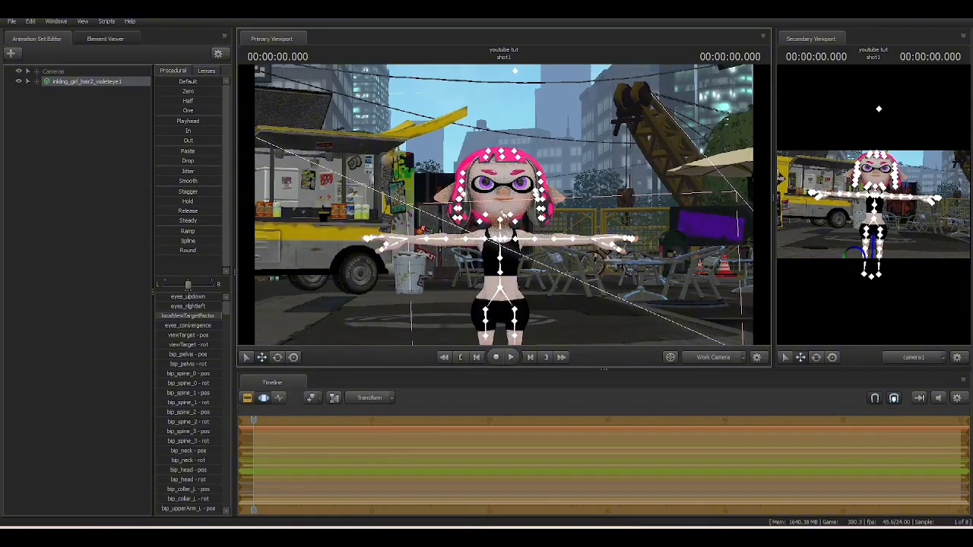
Start an animation set for a new model and filter the model files by "splatoon clothing".
right_click(73, 144)
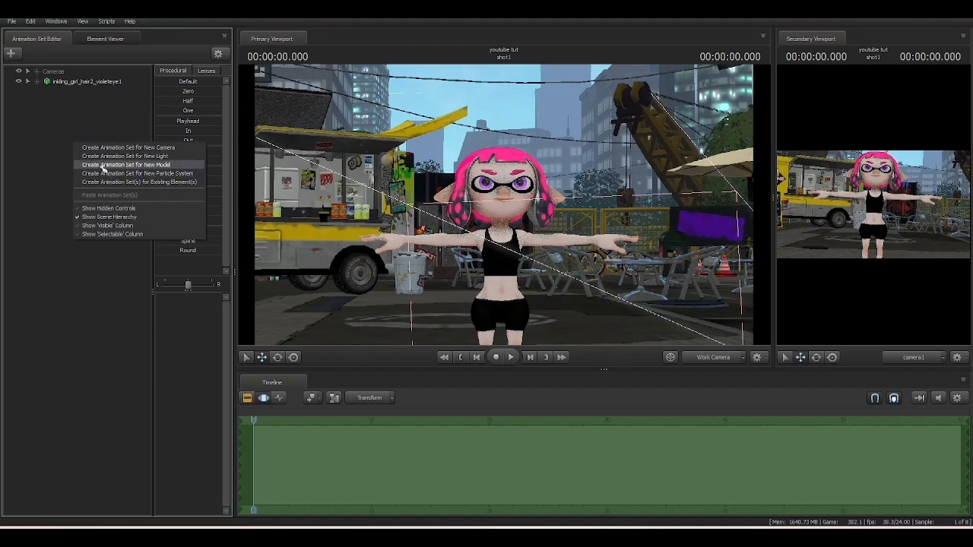
left_click(102, 165)
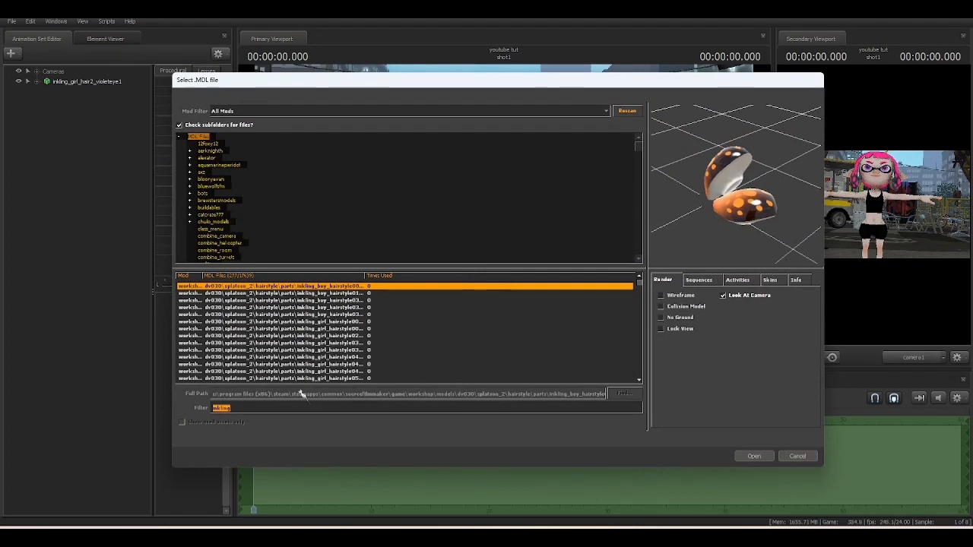
type("splato")
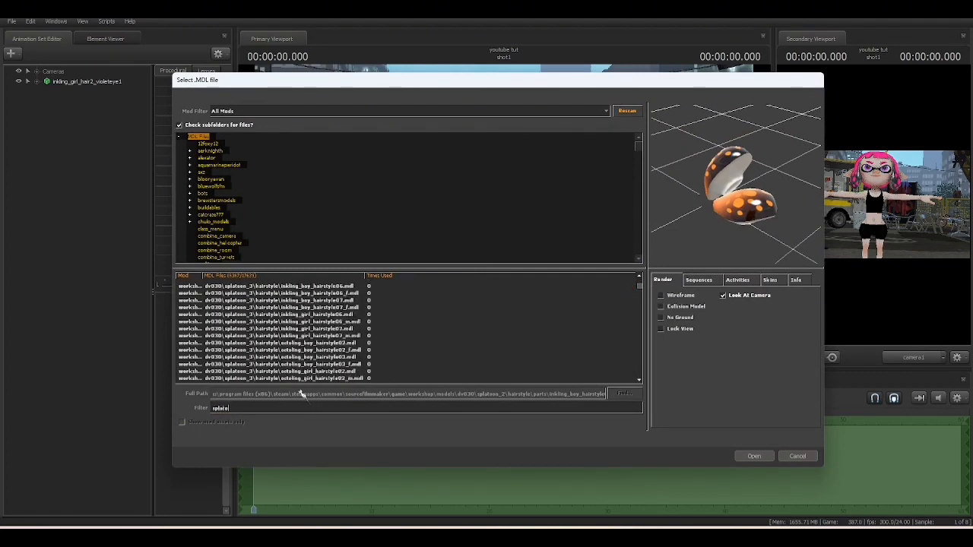
type("on clothing")
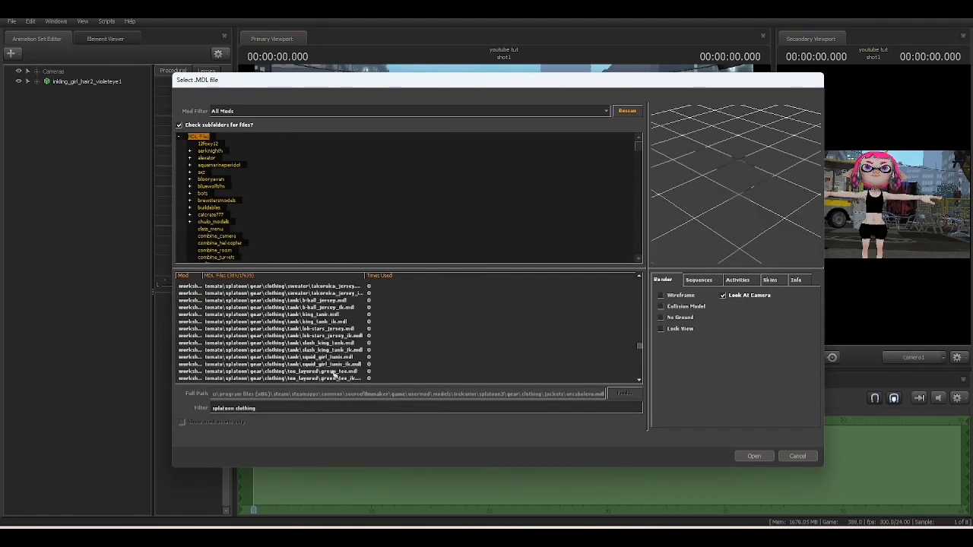
Browse the filtered Splatoon clothing models and preview the tee shirts and school cardigans.
scroll(333, 373, "up", 10)
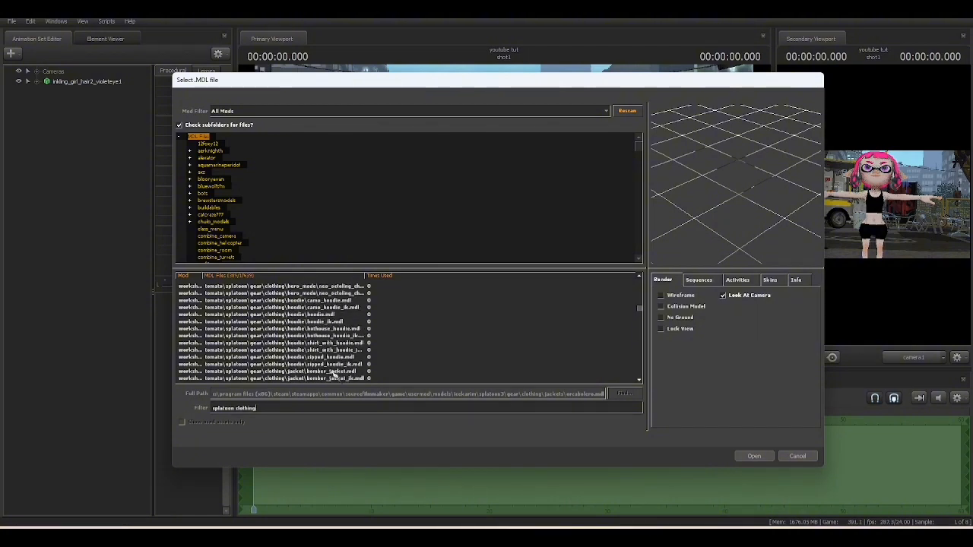
scroll(332, 372, "up", 10)
left_click(323, 337)
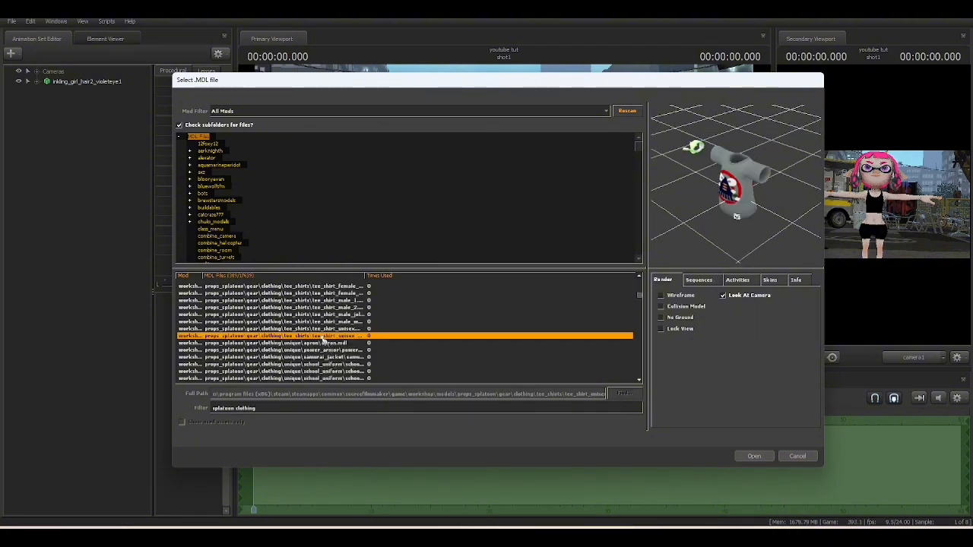
scroll(323, 338, "down", 10)
left_click(323, 336)
left_click(330, 301)
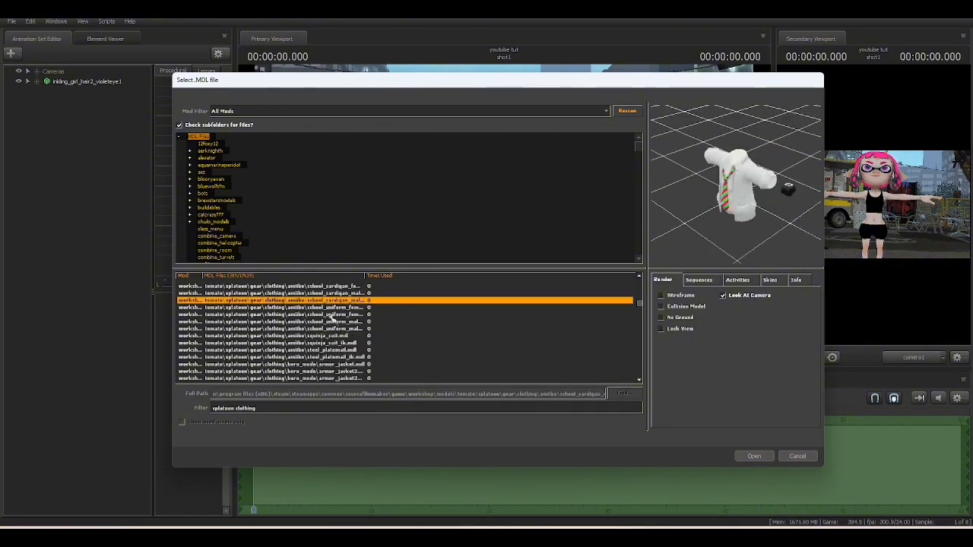
scroll(330, 323, "up", 2)
left_click(345, 336)
left_click(341, 329)
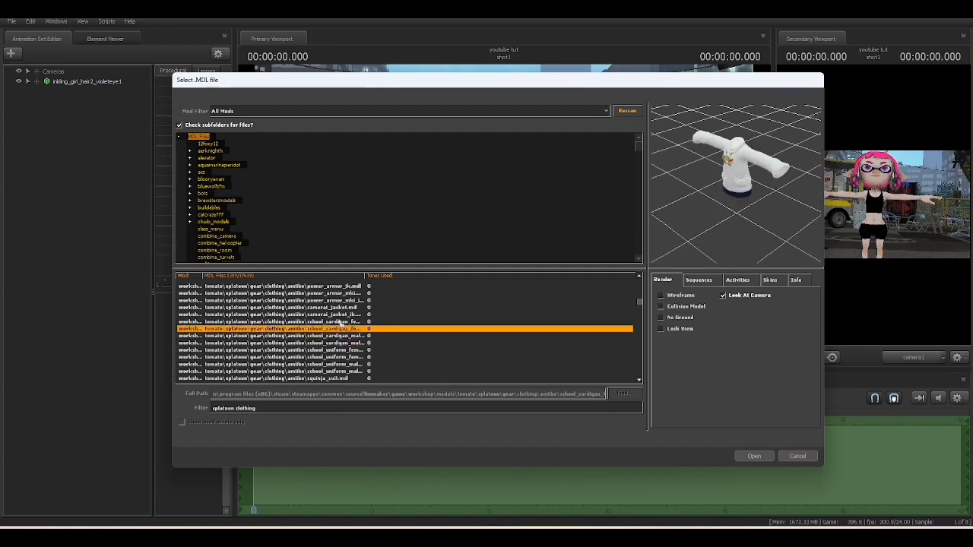
Compare the two female school cardigan entries in the amiibo clothing folder and load the school_cardigan_female model into the shot.
left_click(340, 321)
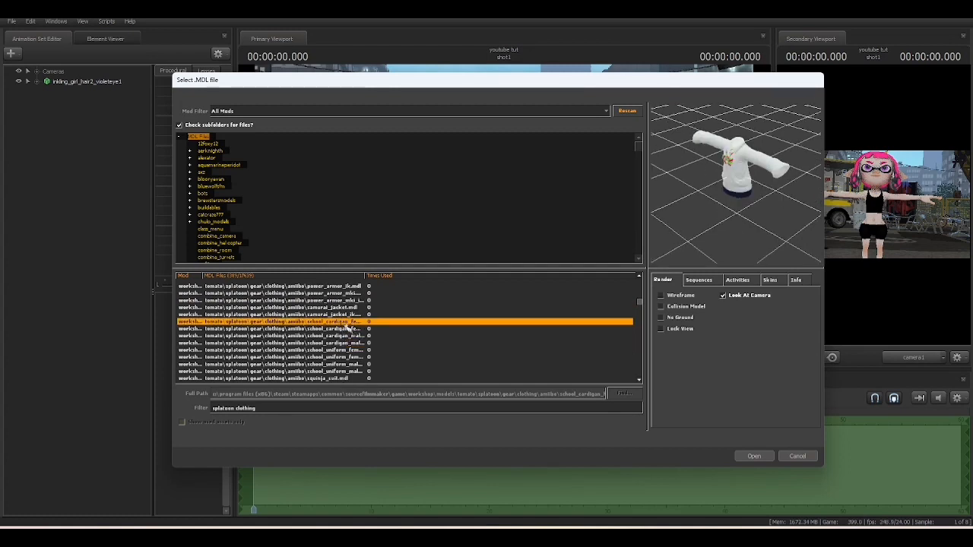
left_click(332, 329)
left_click(329, 323)
left_click(342, 329)
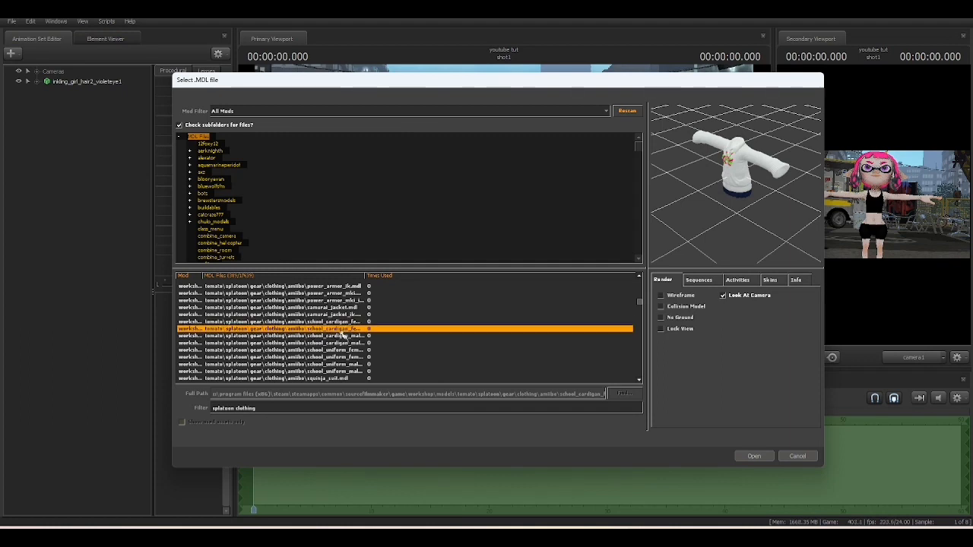
left_click(335, 322)
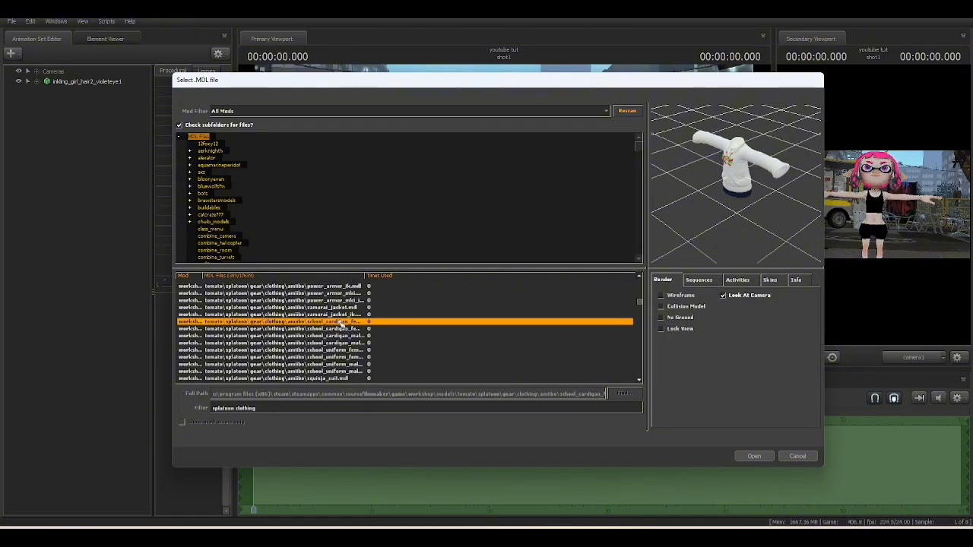
double_click(342, 322)
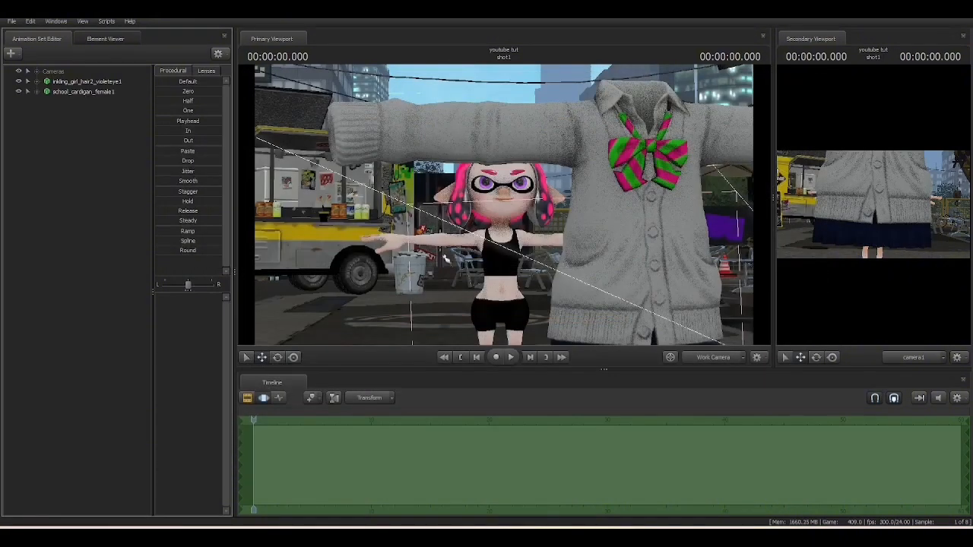
Examine where the cardigan stands relative to the inkling and camera1 from several angles.
left_click_drag(486, 207, 505, 209)
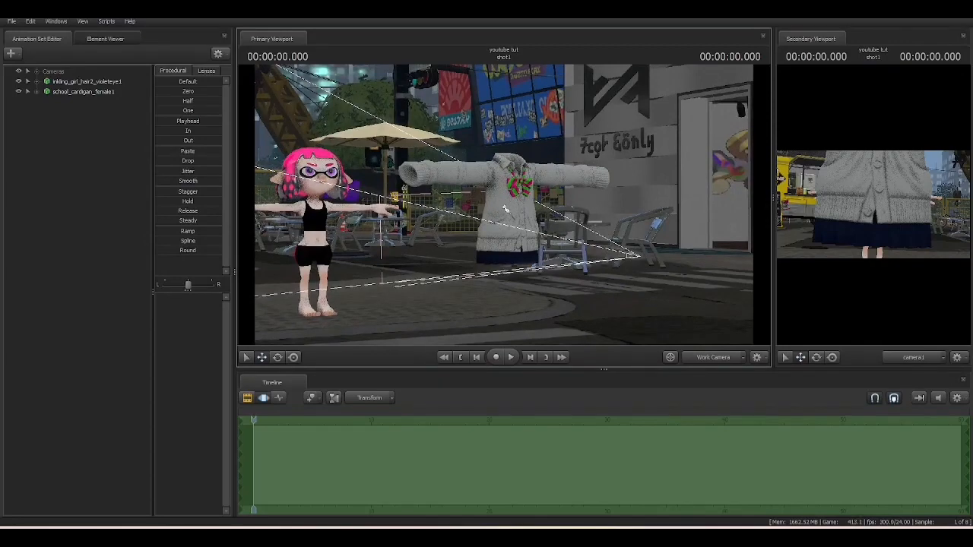
left_click_drag(415, 137, 356, 140)
key("w")
key("s")
key("d")
key("w")
key("d")
key("s")
left_click_drag(397, 190, 411, 193)
key("a")
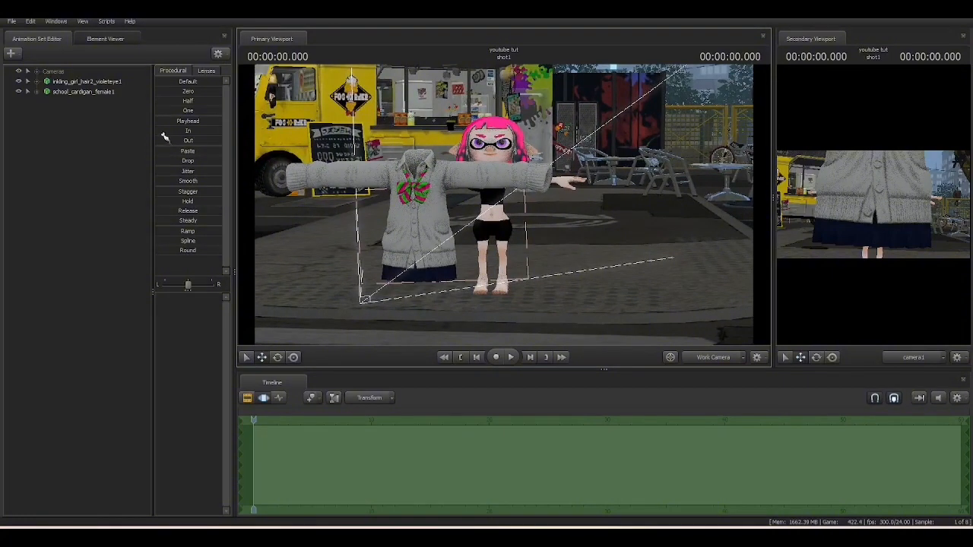
Lock the school cardigan's animation set to the inkling girl and clear the selection.
left_click(75, 82)
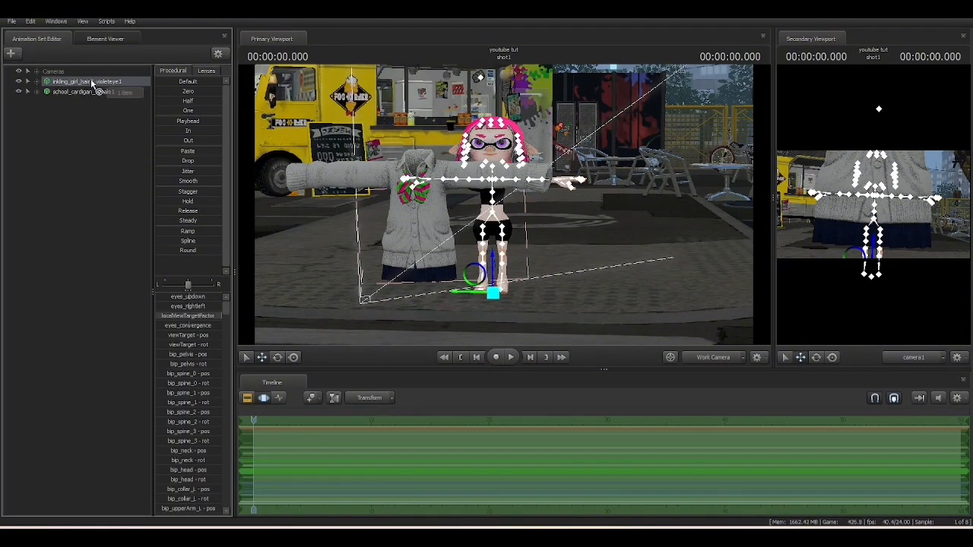
left_click_drag(105, 92, 89, 99)
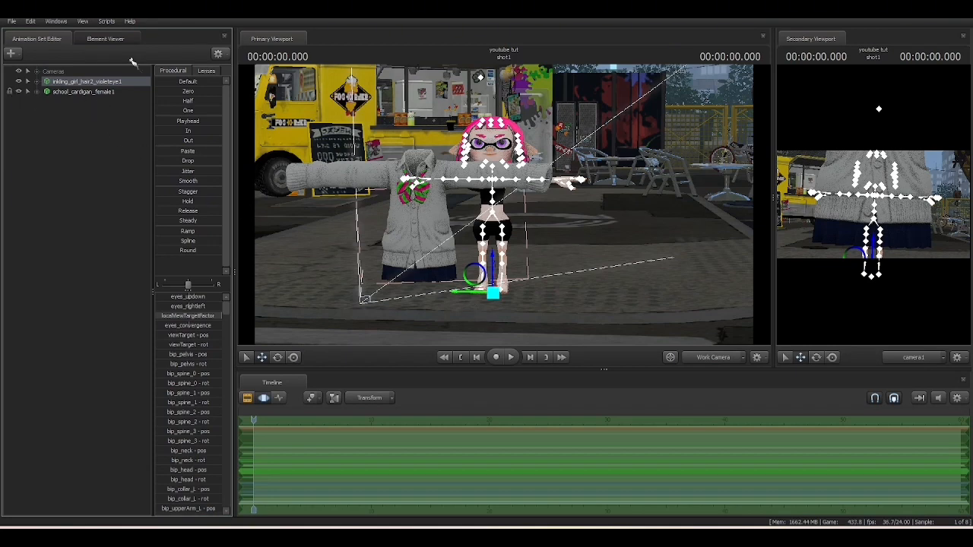
mouse_move(467, 293)
left_mouse_down()
mouse_move(528, 299)
mouse_move(531, 310)
mouse_move(349, 303)
mouse_move(456, 304)
left_mouse_up()
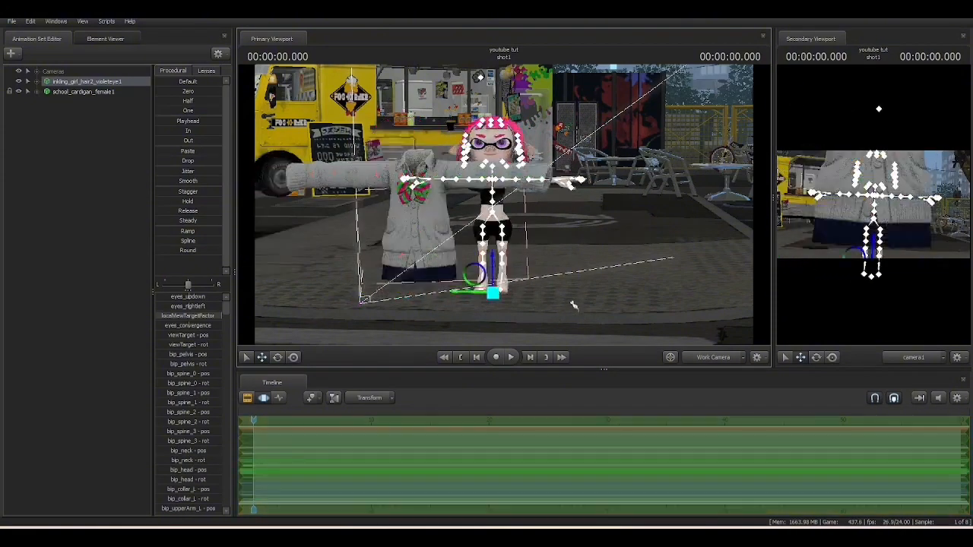
left_click(89, 104)
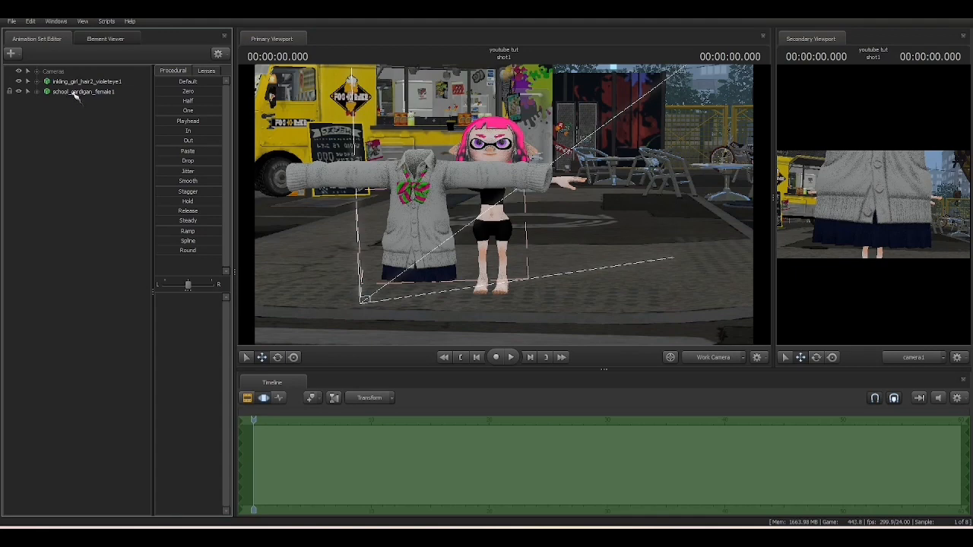
Zero all of the school cardigan's controls to snap it onto the inkling's body.
left_click(76, 92)
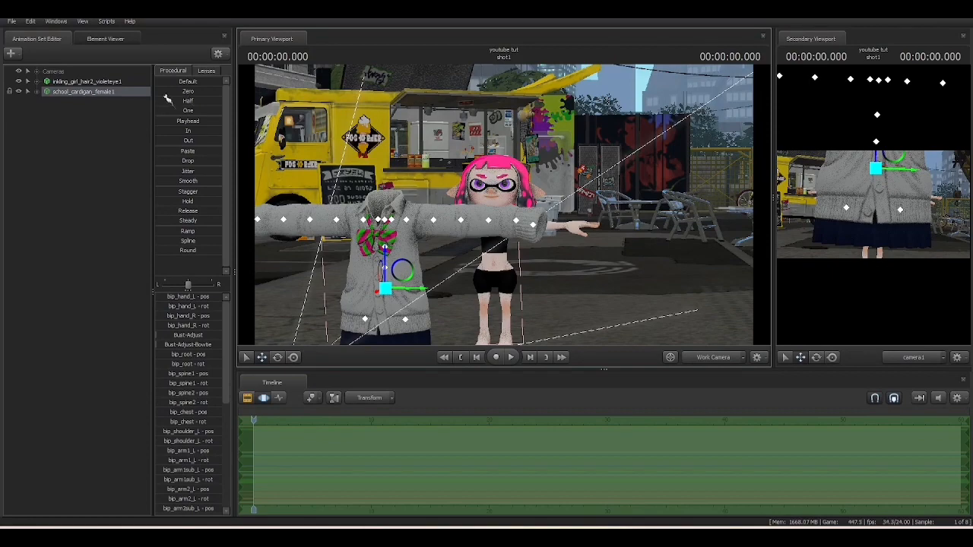
left_click(159, 92)
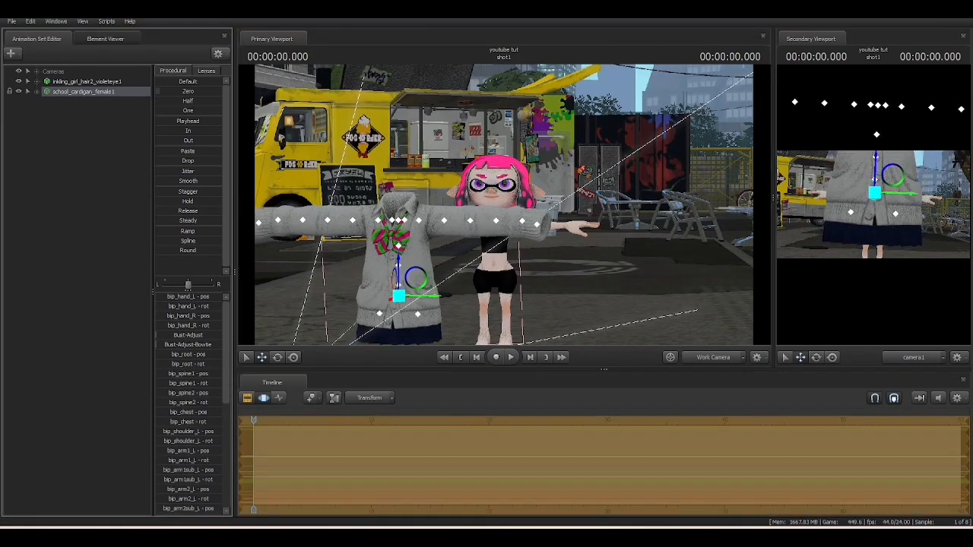
key("w")
left_click_drag(598, 238, 604, 275)
key("s")
Try rotating the inkling's bip_upperArm_R bone to test whether the cardigan sleeve follows, and undo the rotation.
left_click(106, 83)
key("f")
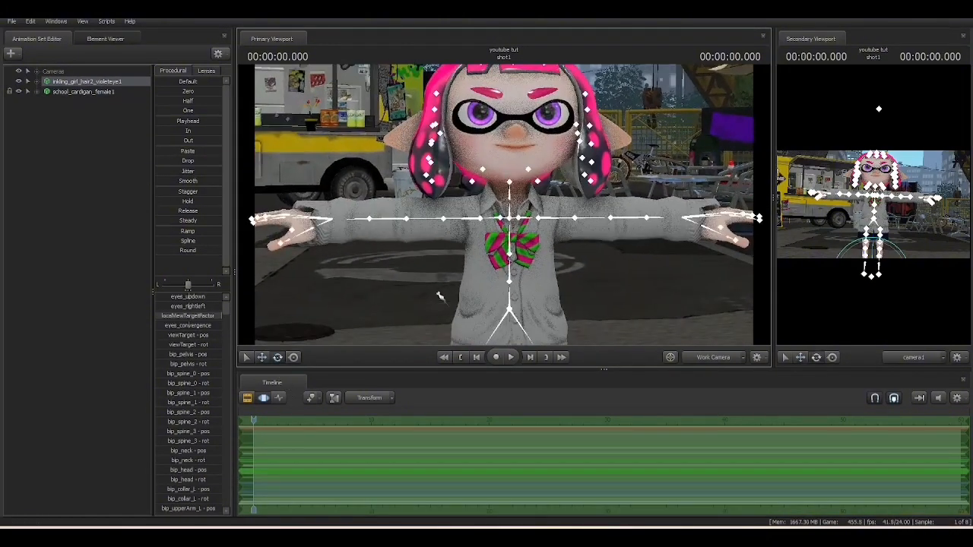
left_click(468, 220)
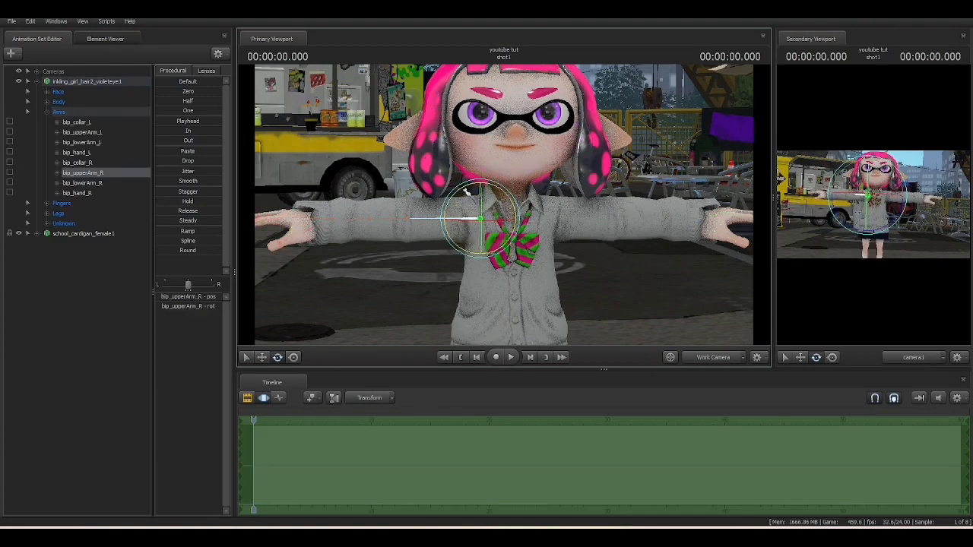
key("s")
left_click_drag(465, 155, 423, 196)
key("w")
left_click(278, 357)
key("ctrl+z")
Collapse the inkling's control groups and examine the cardigan's fit from several angles down to her bare feet.
key("s")
key("w")
key("d")
key("w")
key("s")
key("a")
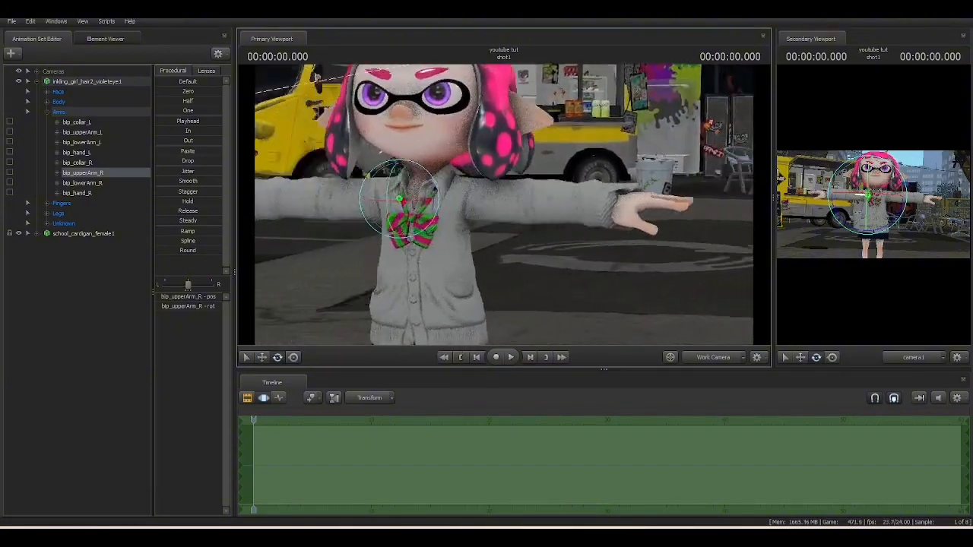
left_click(37, 82)
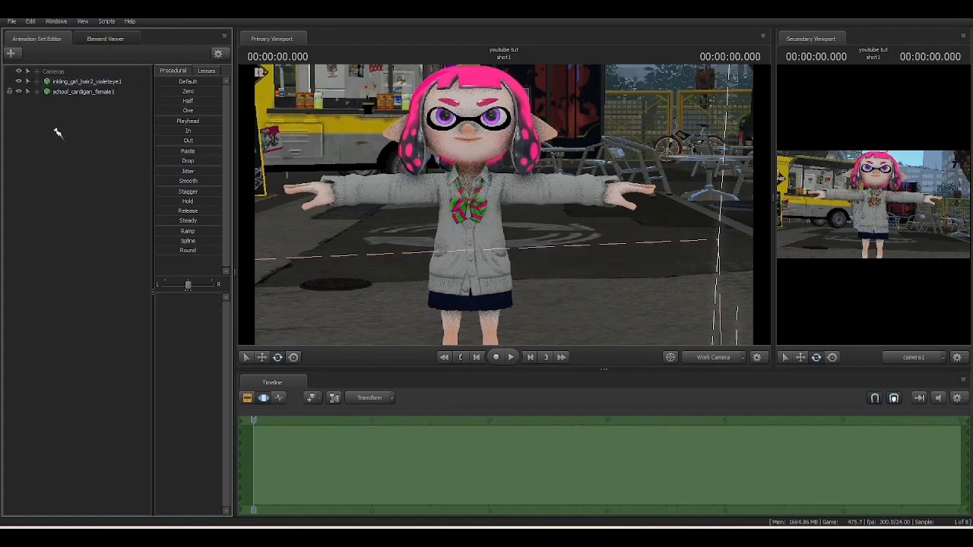
left_click_drag(380, 190, 508, 211)
key("w")
key("a")
key("w")
key("s")
key("a")
key("d")
key("s")
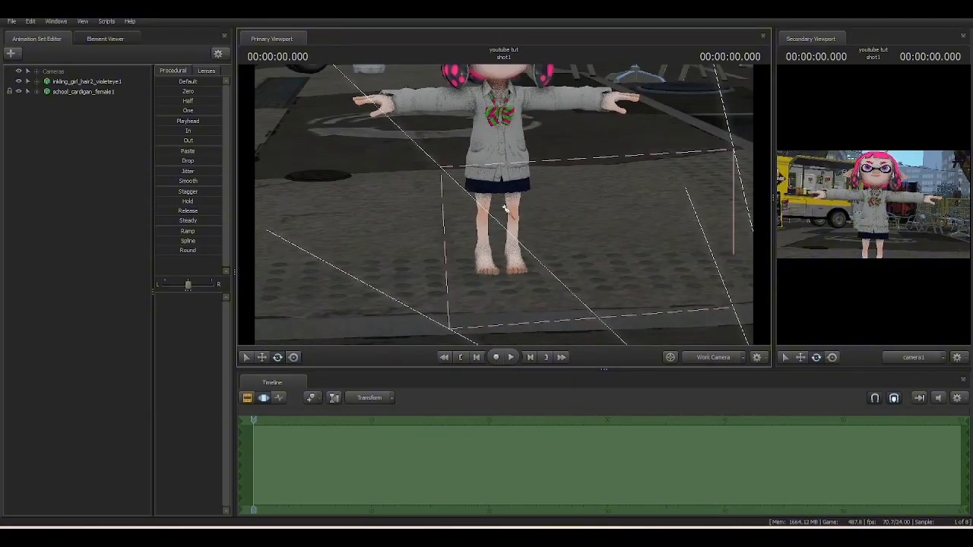
Start an animation set for a new model and filter the model files by "splatoon shoes".
right_click(65, 165)
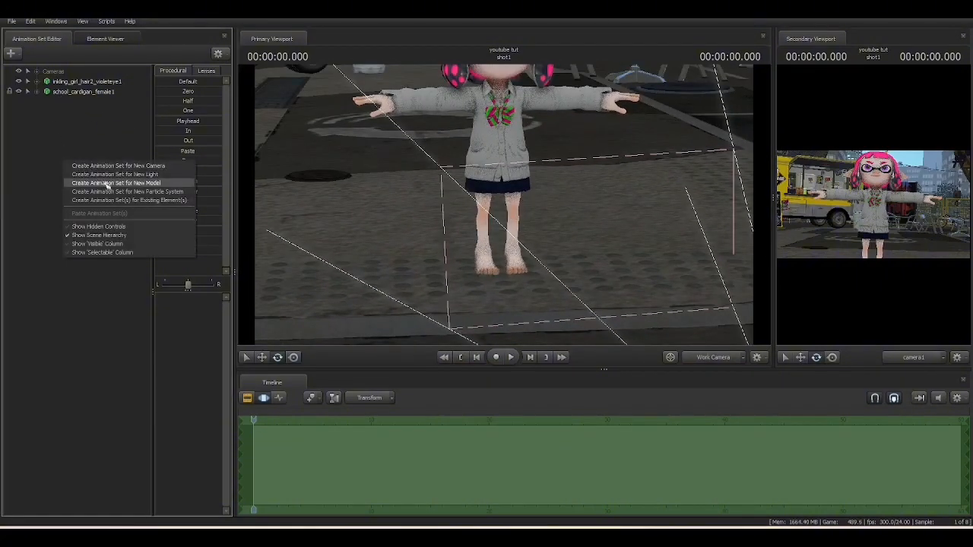
left_click(104, 182)
type("sp")
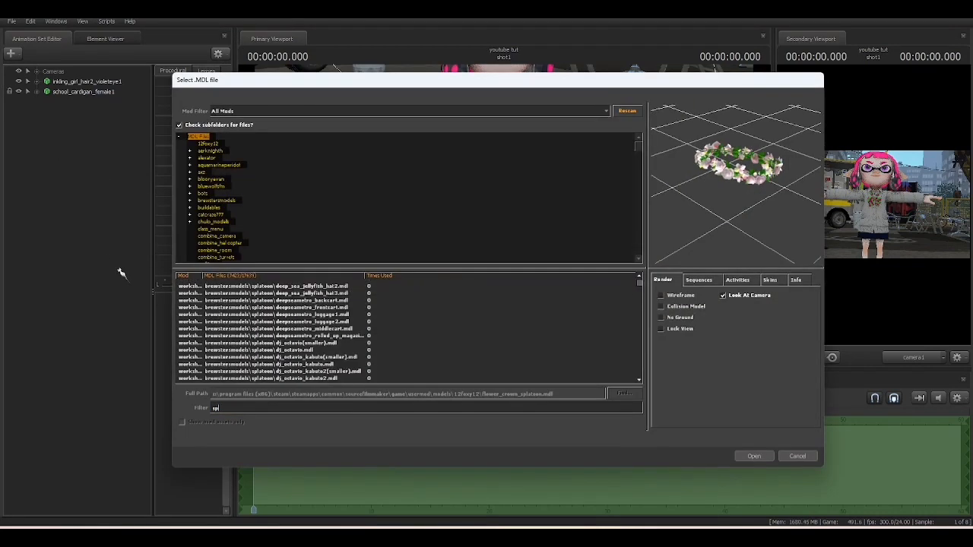
type("latoon shoes")
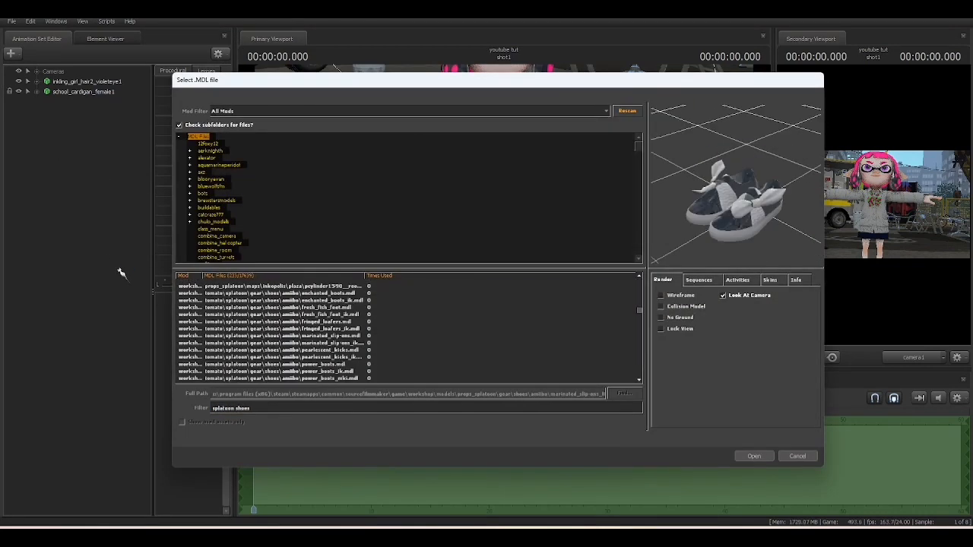
Browse the filtered shoe models one by one, previewing the slip-ons, amiibo shoes and boots.
key("Down")
key("Down")
key("Down")
key("Down")
key("Down")
key("Down")
key("Down")
key("Down")
key("Down")
key("Down")
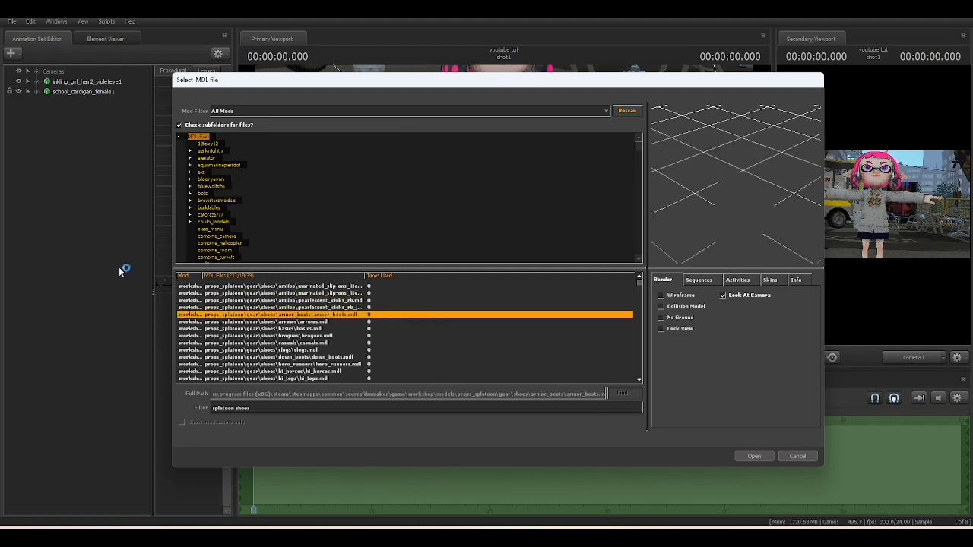
key("Down")
key("Down")
key("Down")
key("Down")
key("Down")
key("Down")
key("Down")
key("Down")
key("Down")
key("Down")
key("Down")
key("Down")
key("Down")
key("Down")
key("Down")
key("Down")
key("Down")
key("Down")
key("Down")
key("Down")
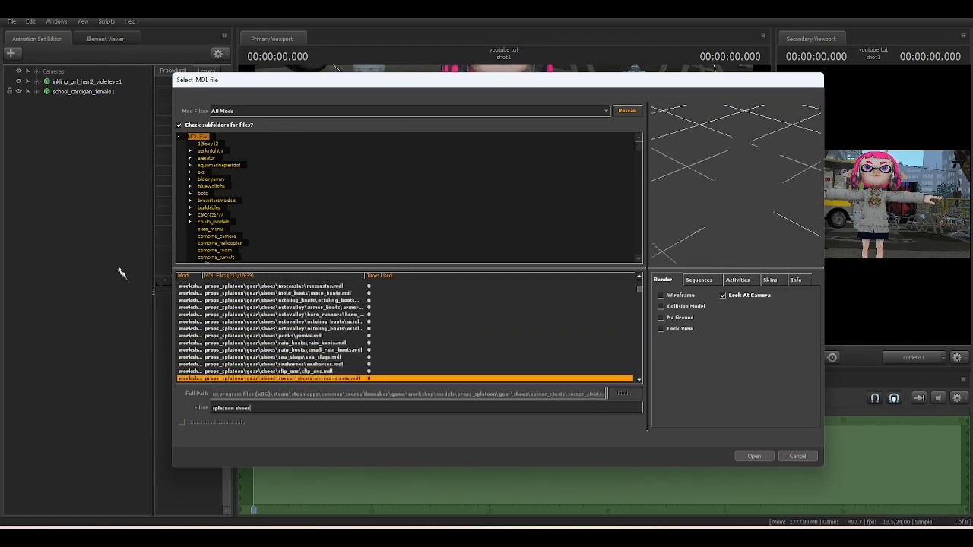
key("Down")
key("Down")
key("Down")
key("Down")
key("Down")
key("Down")
key("Down")
key("Down")
key("Down")
key("Down")
key("Down")
key("Down")
key("Down")
key("Down")
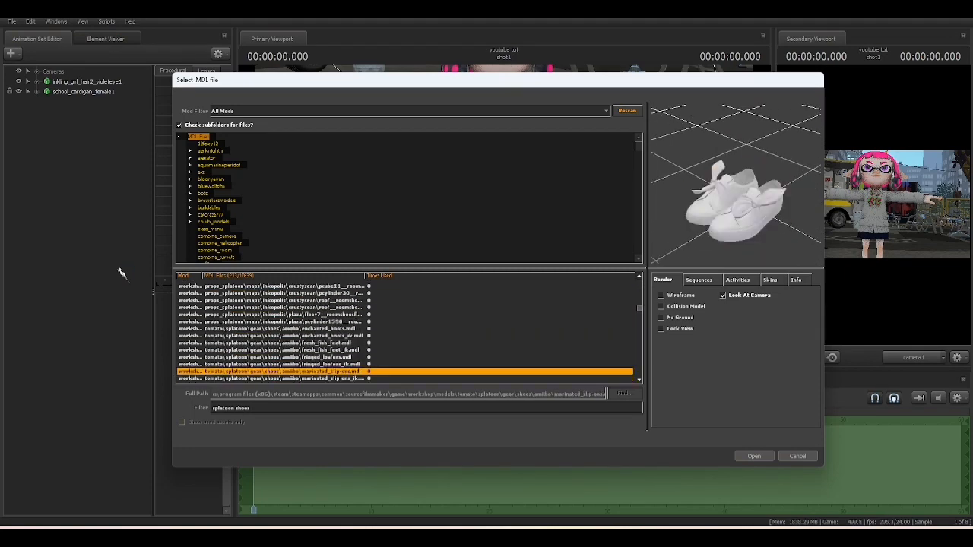
key("Up")
key("Up")
key("Up")
key("Up")
key("Up")
key("Up")
key("Up")
key("Up")
key("Up")
key("Up")
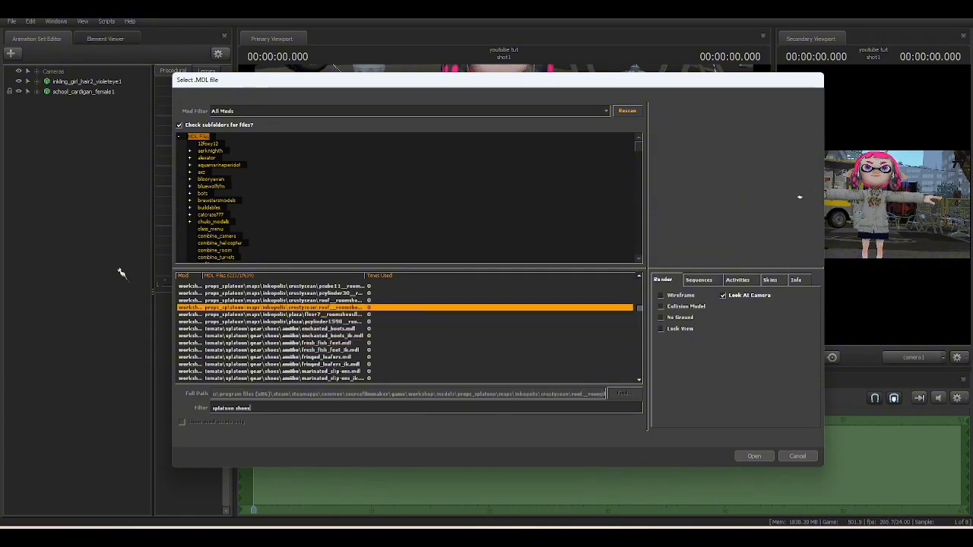
key("Down")
key("Down")
key("Down")
key("Down")
key("Down")
key("Down")
key("Down")
key("Down")
key("Down")
key("Down")
key("Down")
key("Down")
key("Down")
key("Down")
key("Down")
key("Down")
key("Down")
key("Down")
key("Down")
key("Down")
key("Down")
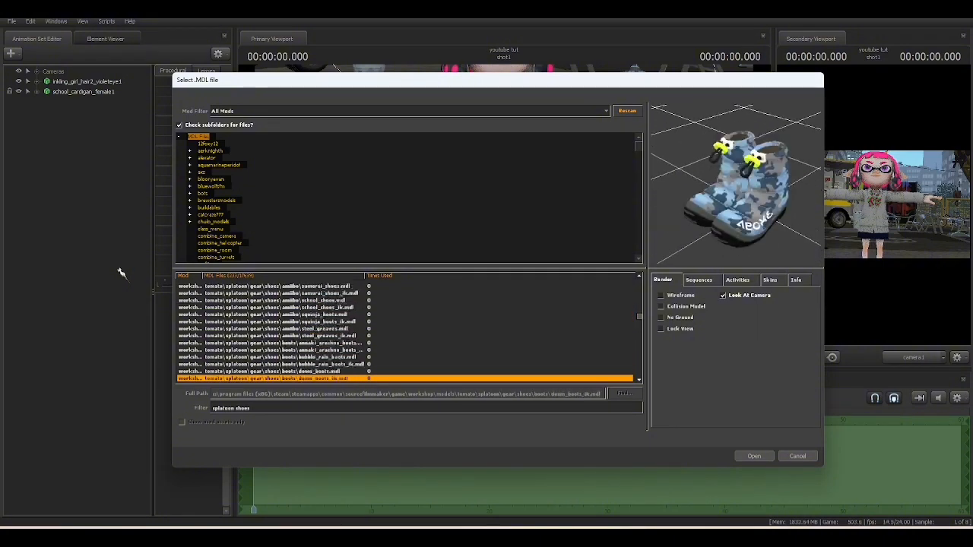
Pick punks.mdl from the tomato Splatoon boots folder and load it into the shot.
key("Up")
key("Up")
key("Up")
key("Down")
key("Down")
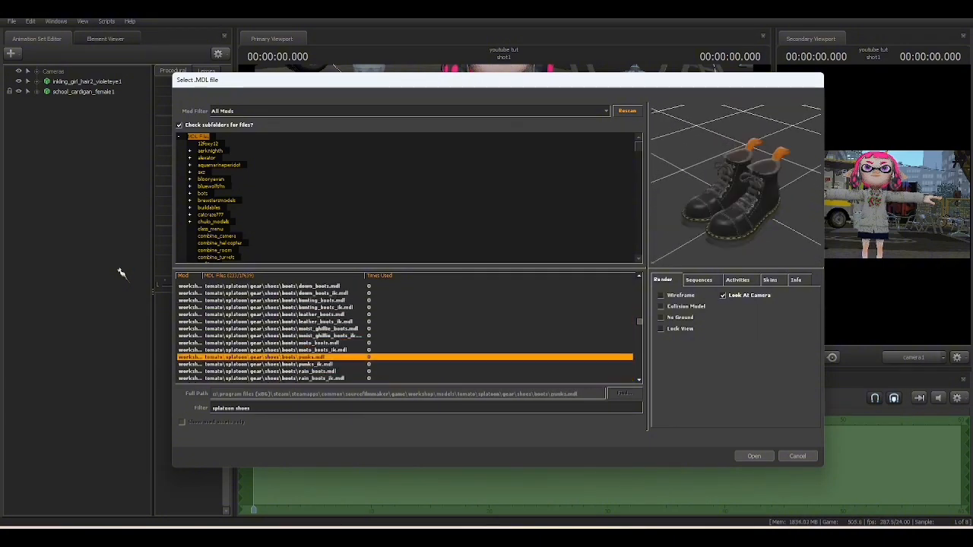
key("Down")
key("Up")
double_click(319, 357)
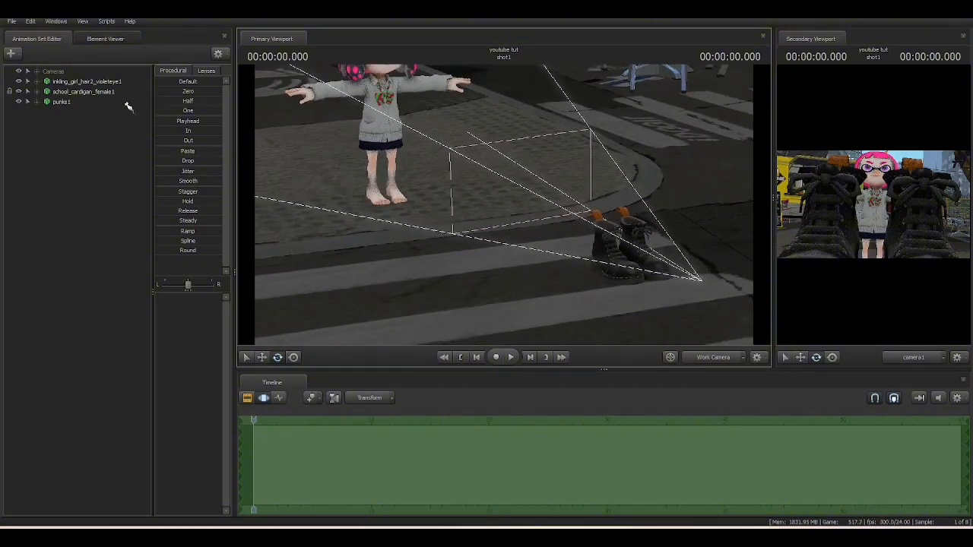
Lock the punks boots to the inkling girl and zero all their controls to snap them onto her feet.
left_click_drag(76, 82, 88, 104)
left_click(77, 105)
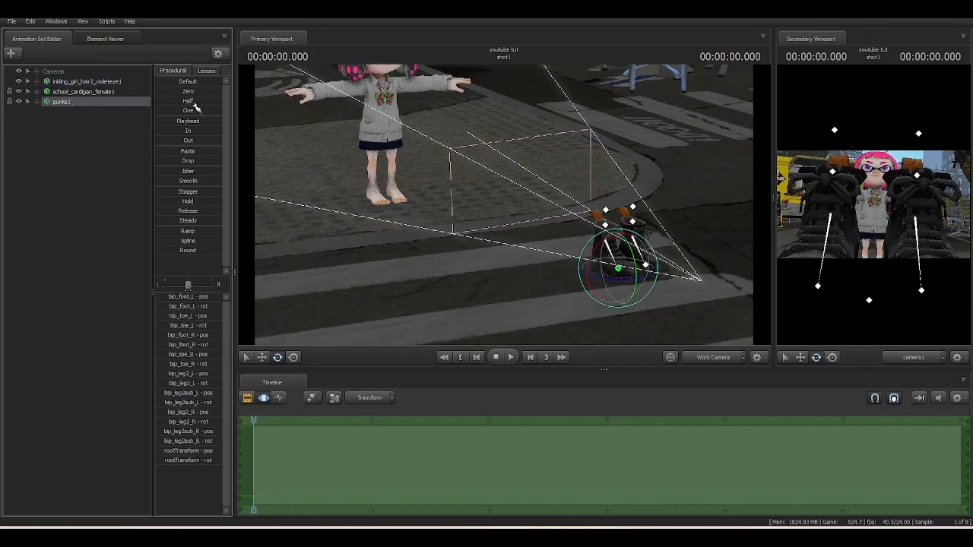
left_click(179, 92)
key("f")
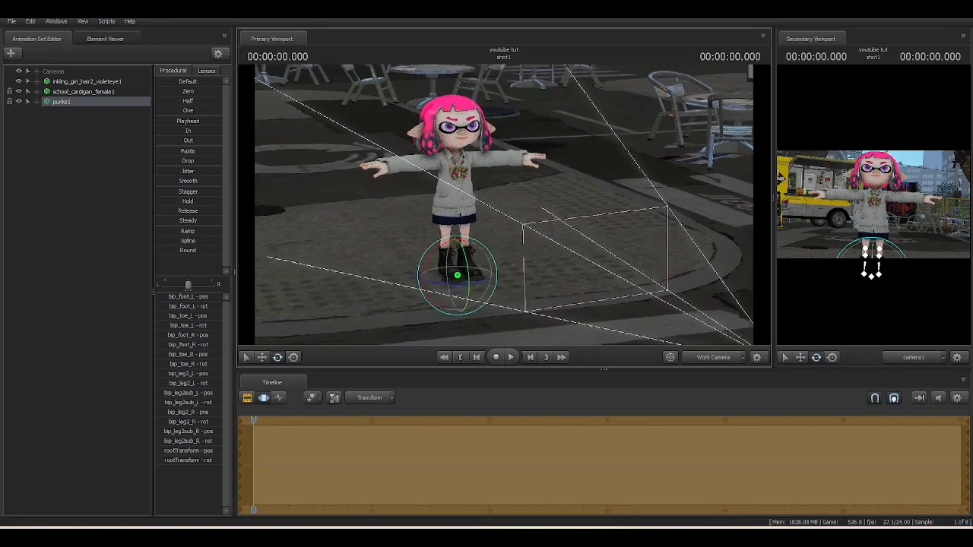
Try rotating the inkling's bip_hip_R bone to test whether the boot follows her leg.
left_click(436, 143)
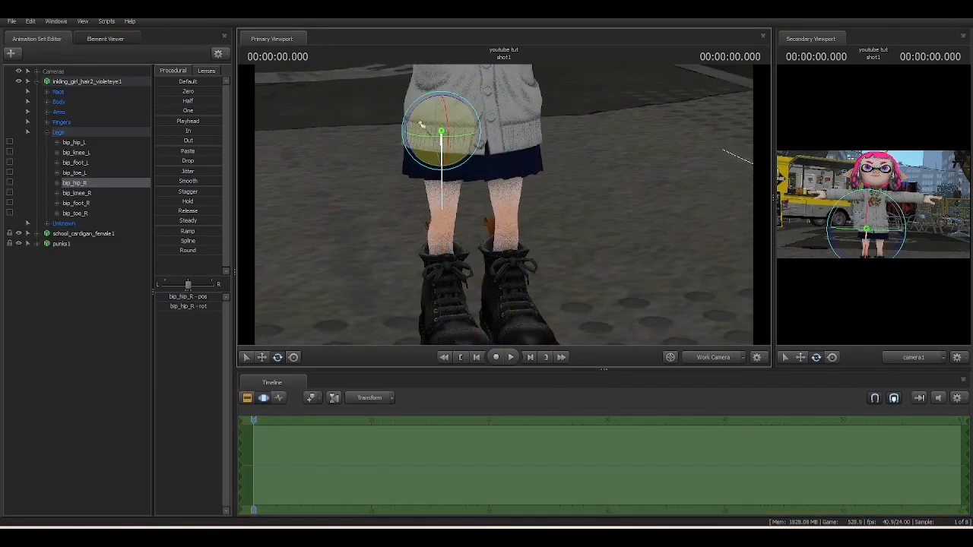
left_click_drag(444, 163, 634, 269)
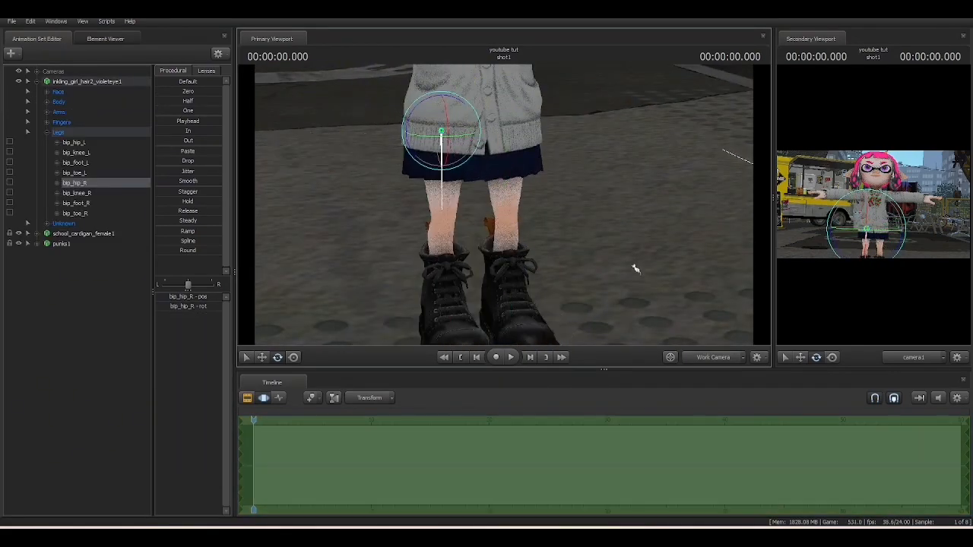
Collapse the inkling's controls, open the model browser for a new animation set and filter it by "splatoon headgear".
key("f")
scroll(504, 205, "down", 5)
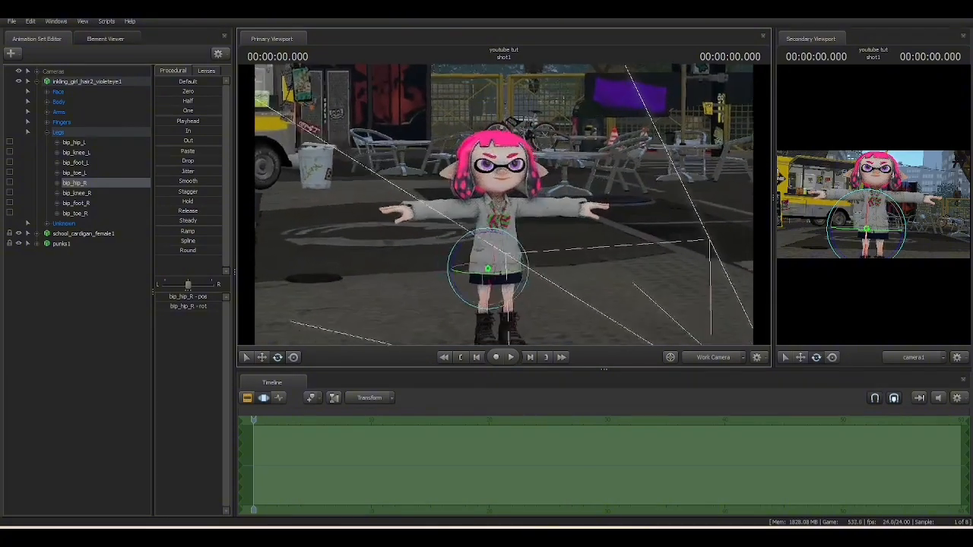
left_click_drag(532, 220, 506, 210)
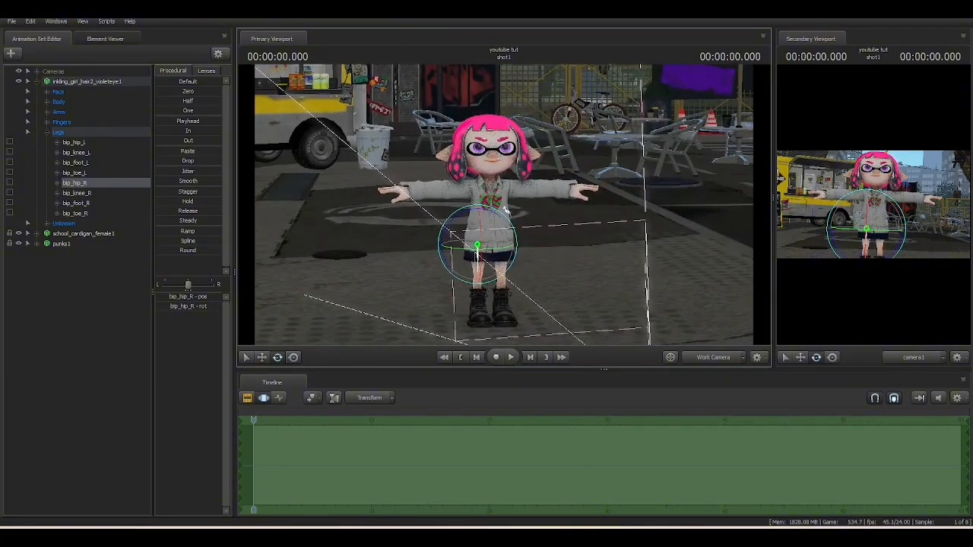
left_click(37, 82)
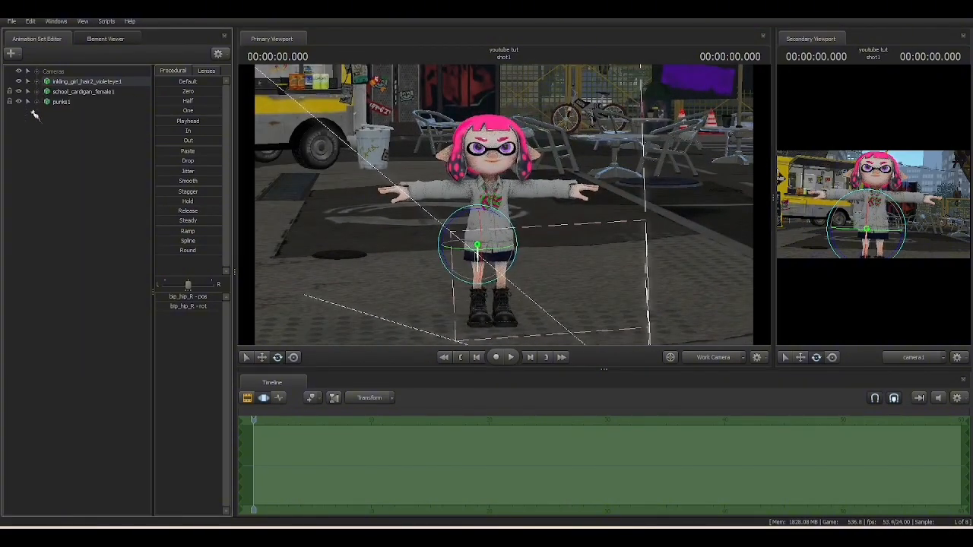
left_click(59, 132)
right_click(60, 132)
left_click(89, 151)
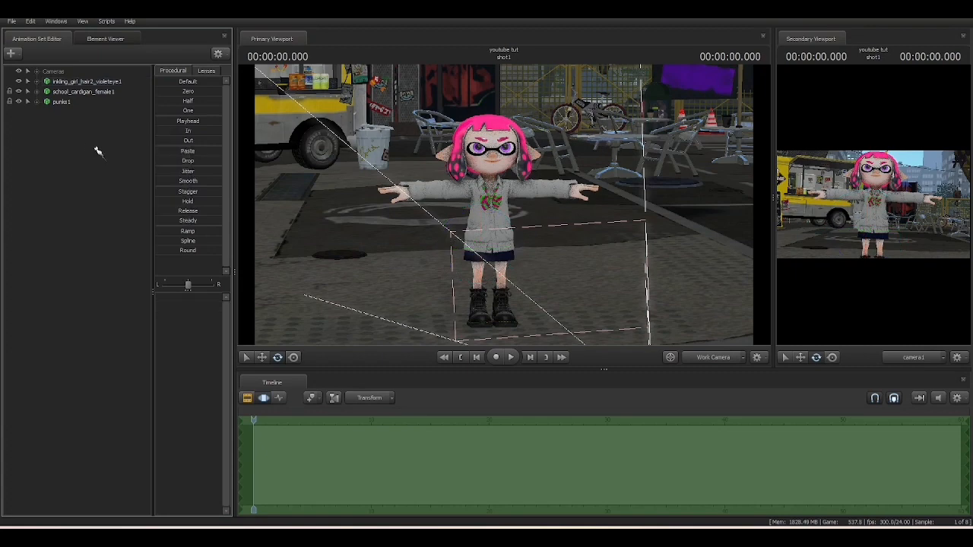
type("splatoo")
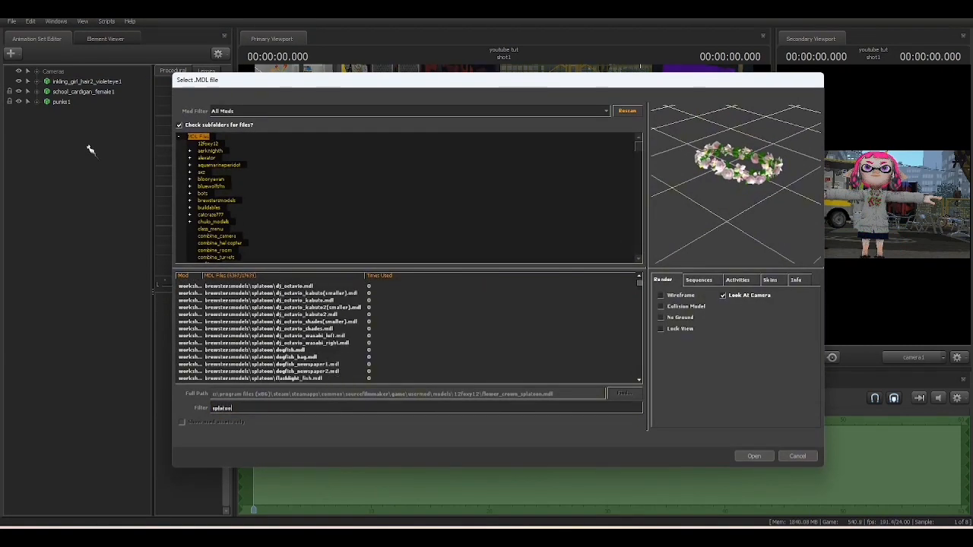
type("n head")
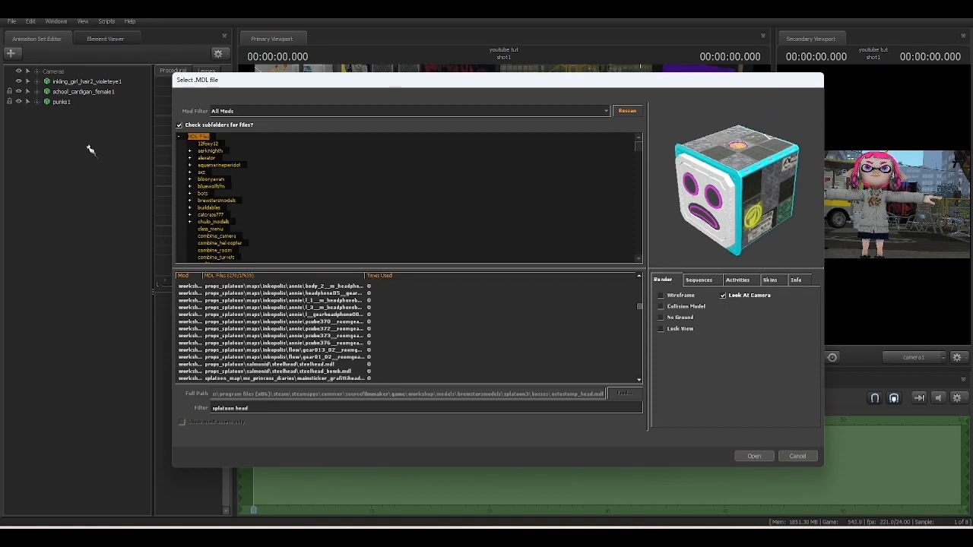
type("gear")
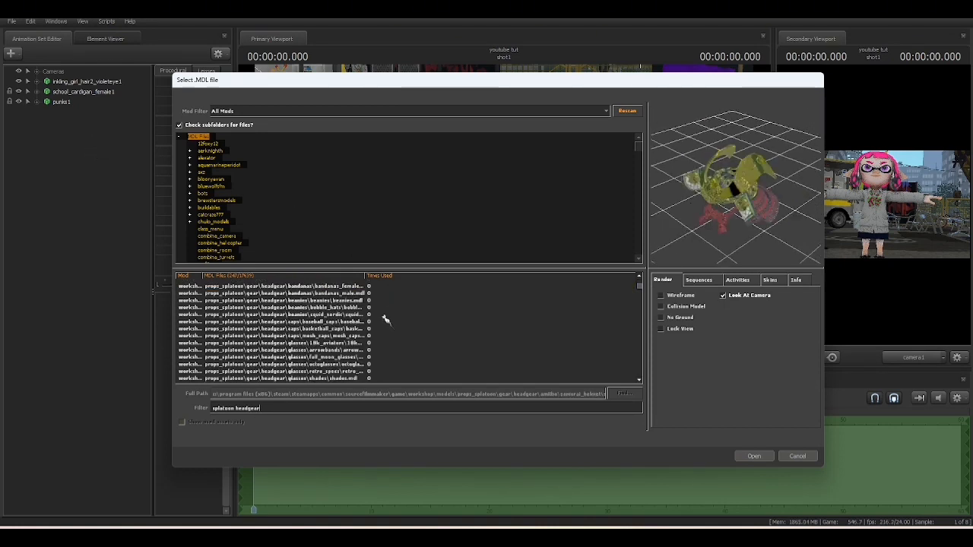
Preview the basketball caps model and narrow the model filter to "splatoon headgear bobble".
left_click(351, 329)
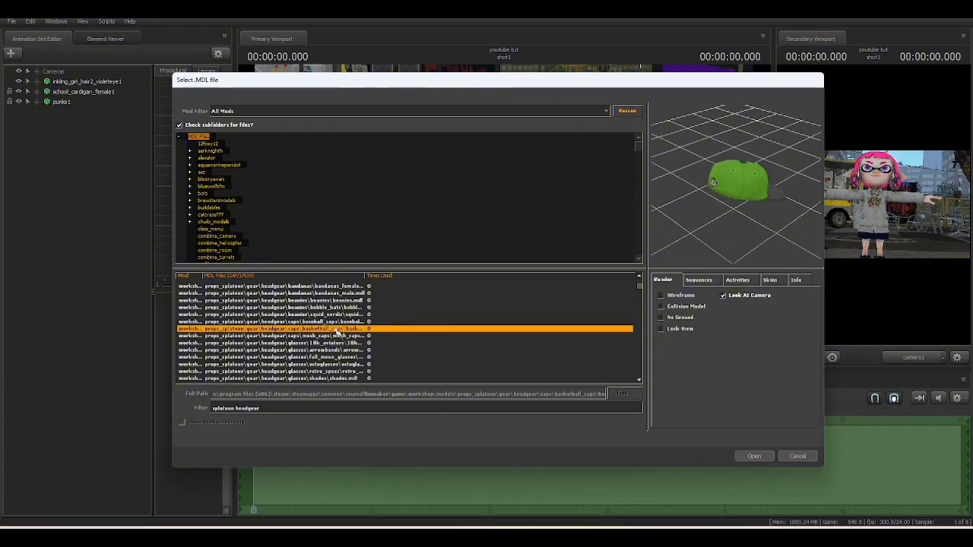
scroll(337, 331, "up", 2)
left_click(277, 409)
type("bobble")
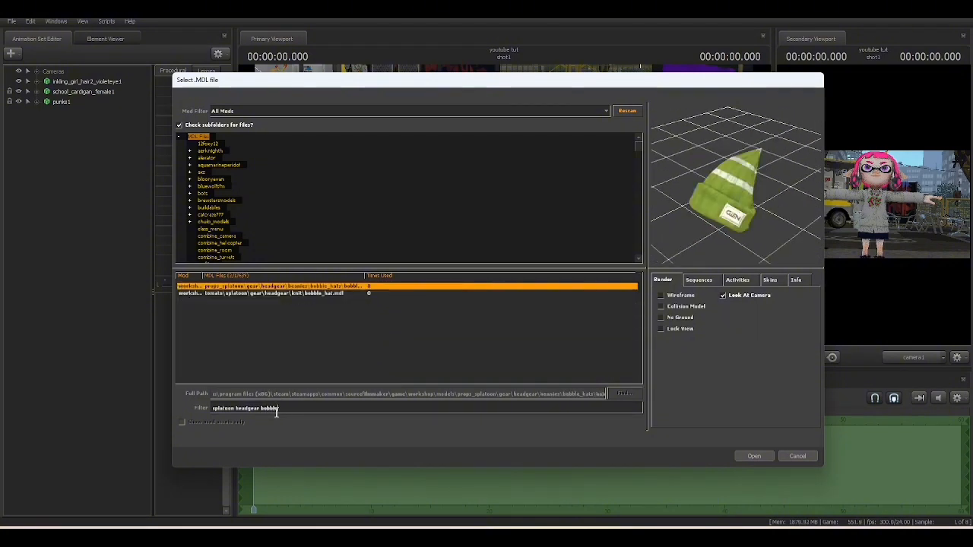
Compare the two bobble hat models and load the one from the props_splatoon beanies folder into the shot.
key("Down")
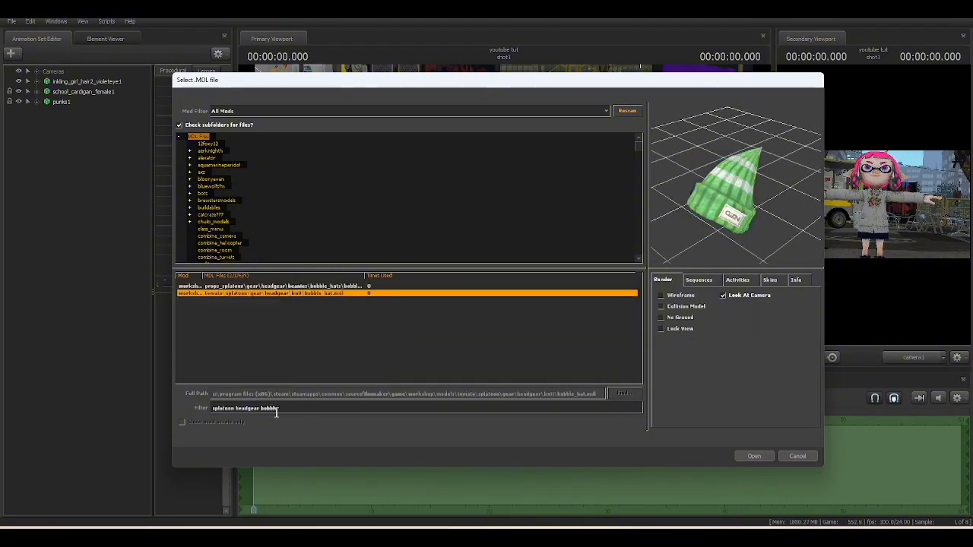
key("Up")
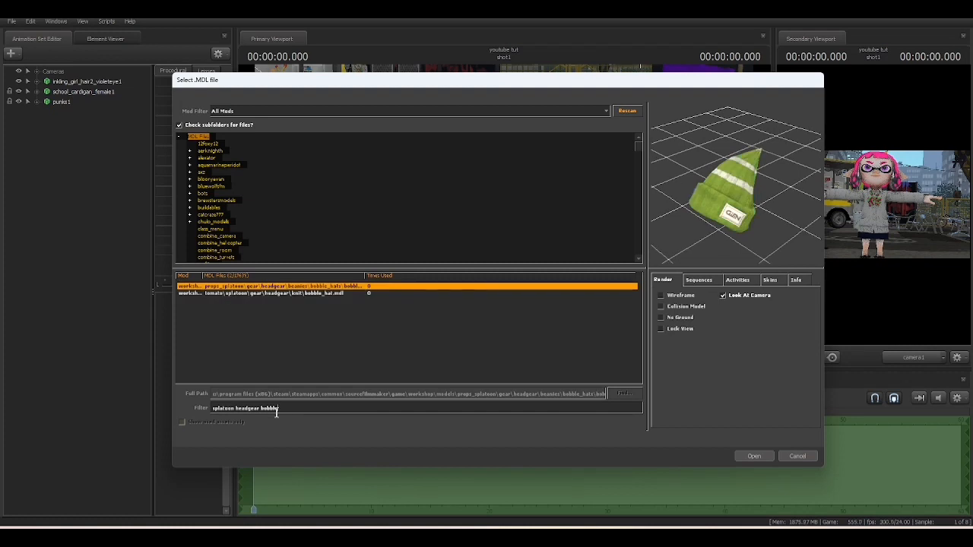
key("Down")
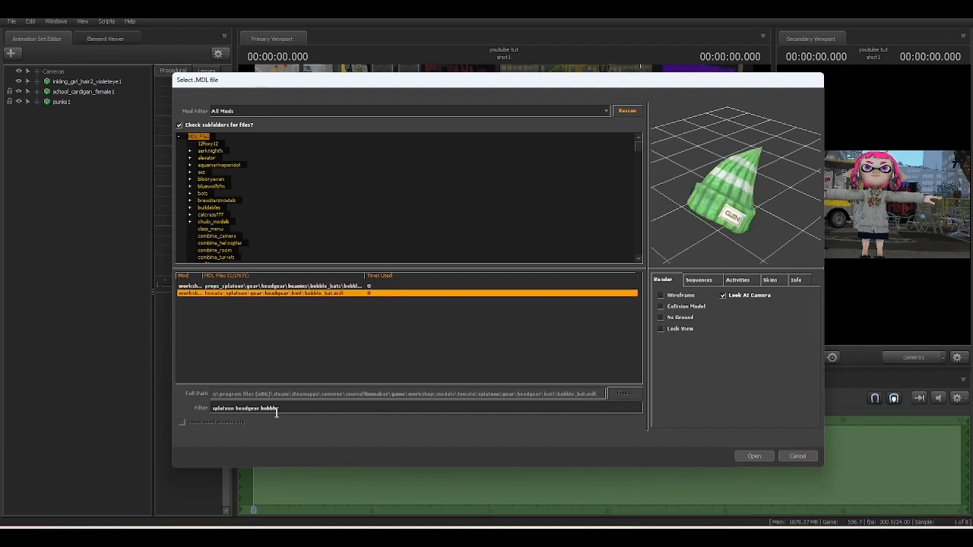
key("Up")
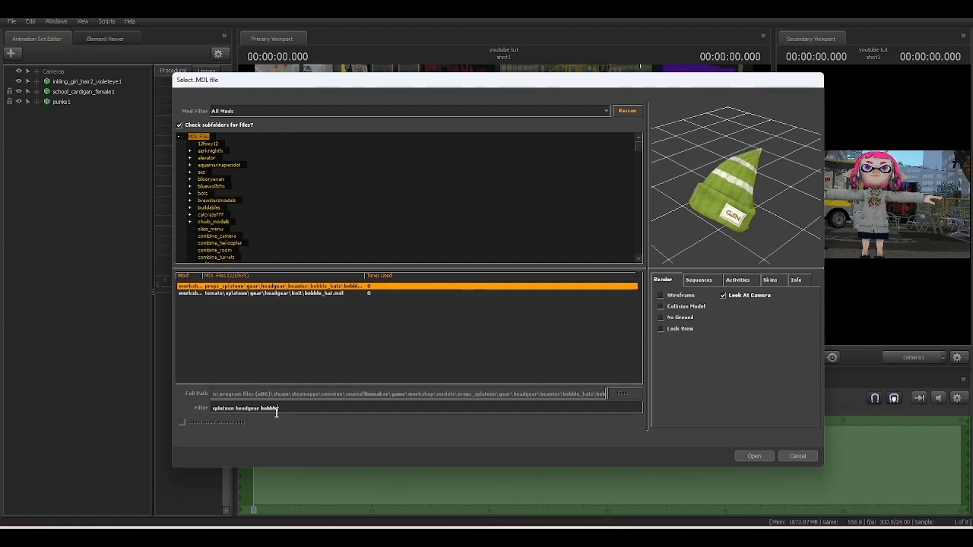
key("Return")
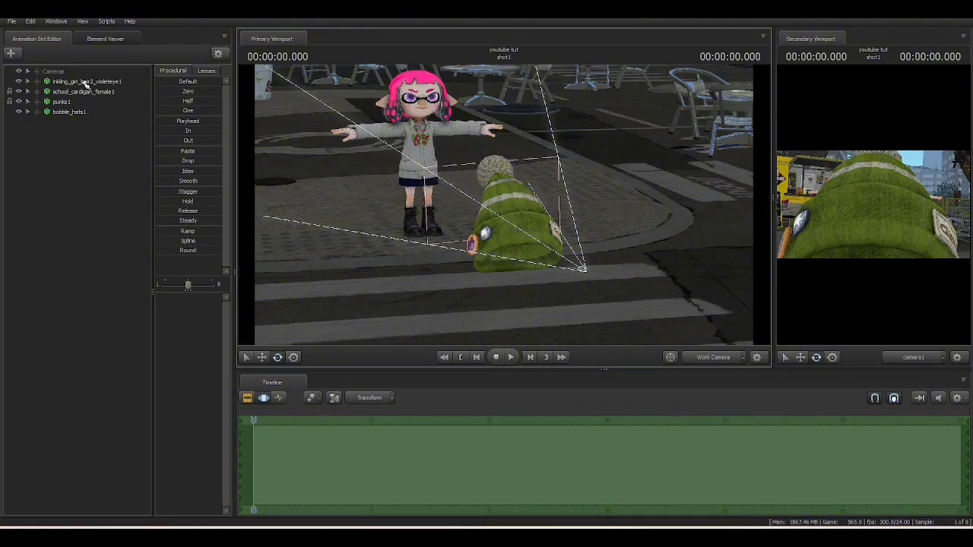
Try locking the whole bobble hat to the inkling girl and zeroing its controls, and undo both changes.
left_click_drag(85, 83, 86, 113)
left_click(85, 112)
left_click_drag(179, 91, 221, 91)
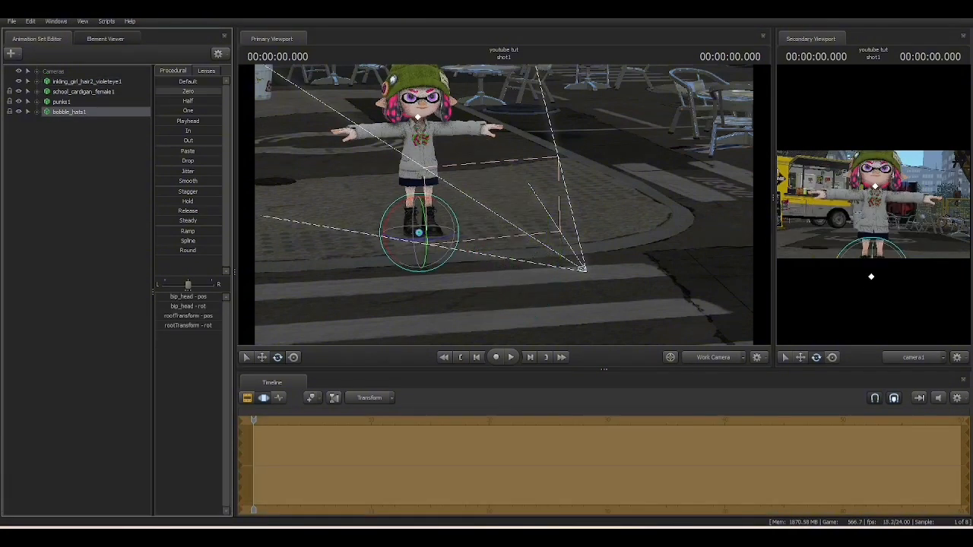
left_click_drag(506, 157, 505, 206)
key("ctrl")
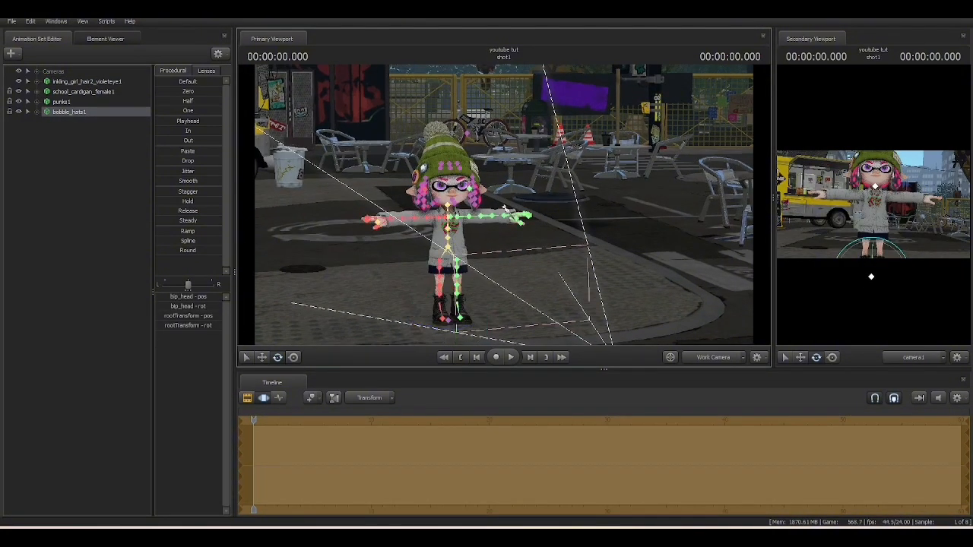
key("ctrl+z")
key("ctrl+z")
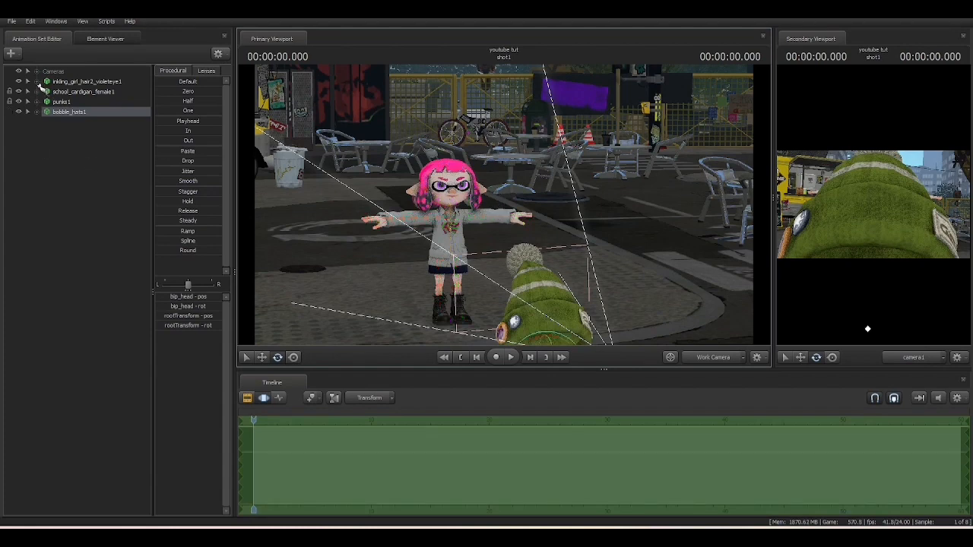
Expand the Body groups of the inkling and the hat, and lock the hat's bip_head to the inkling's bip_head.
left_click(36, 82)
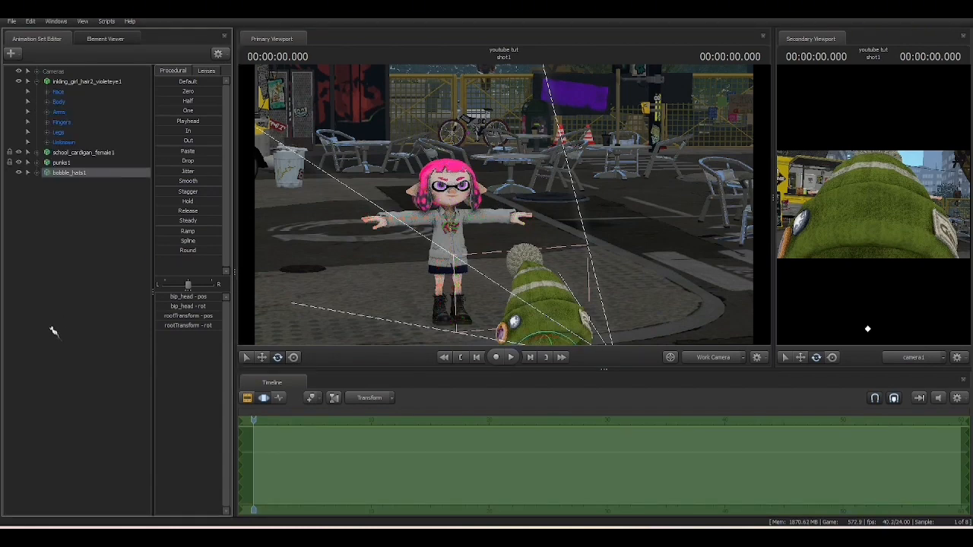
left_click(37, 173)
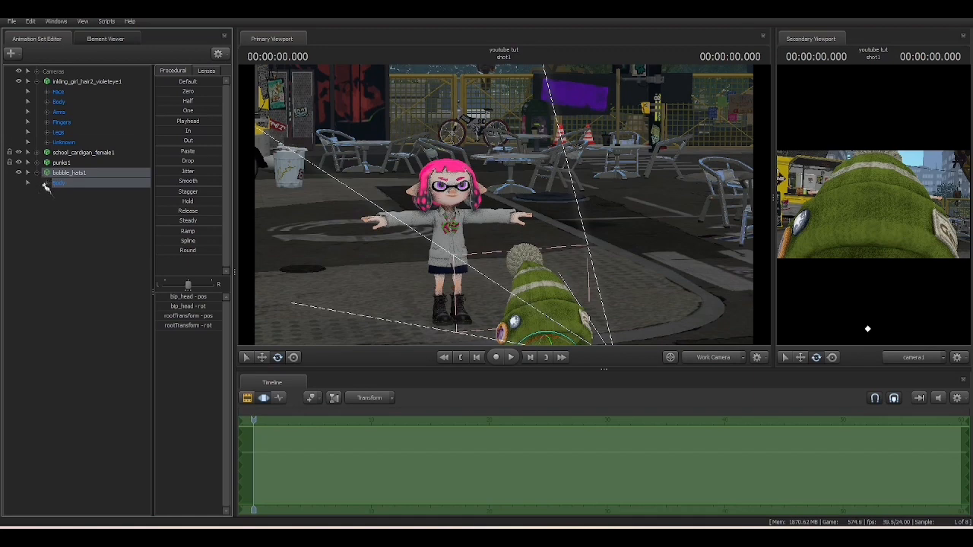
left_click(47, 102)
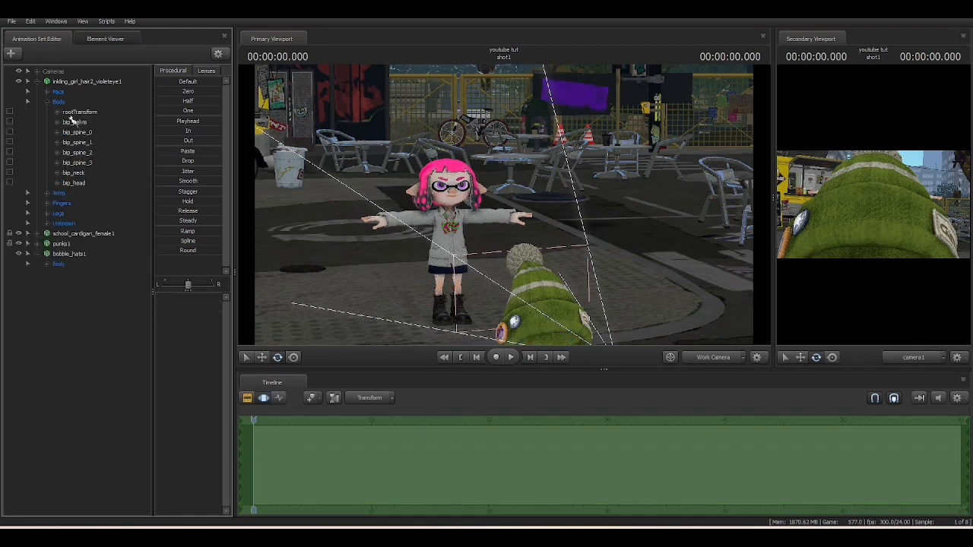
left_click(47, 264)
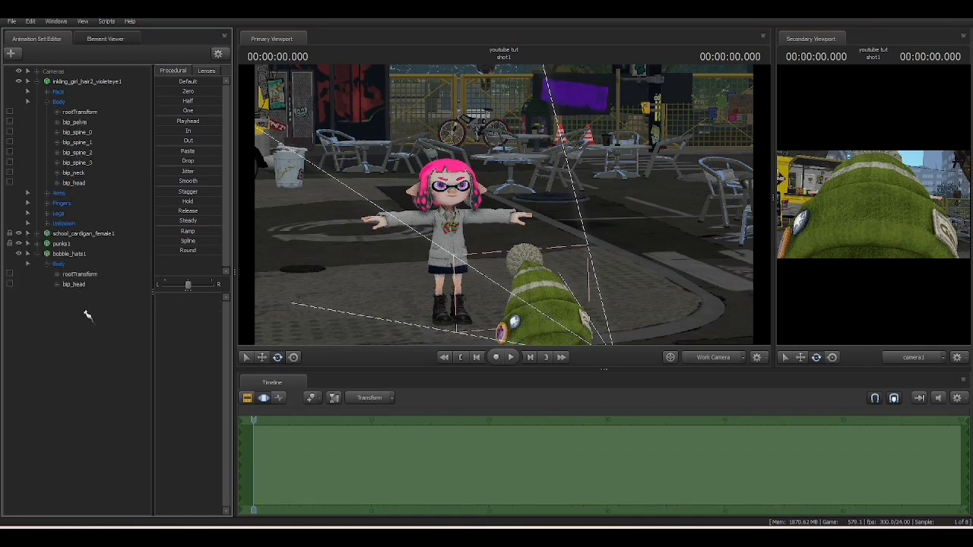
left_click_drag(73, 184, 95, 287)
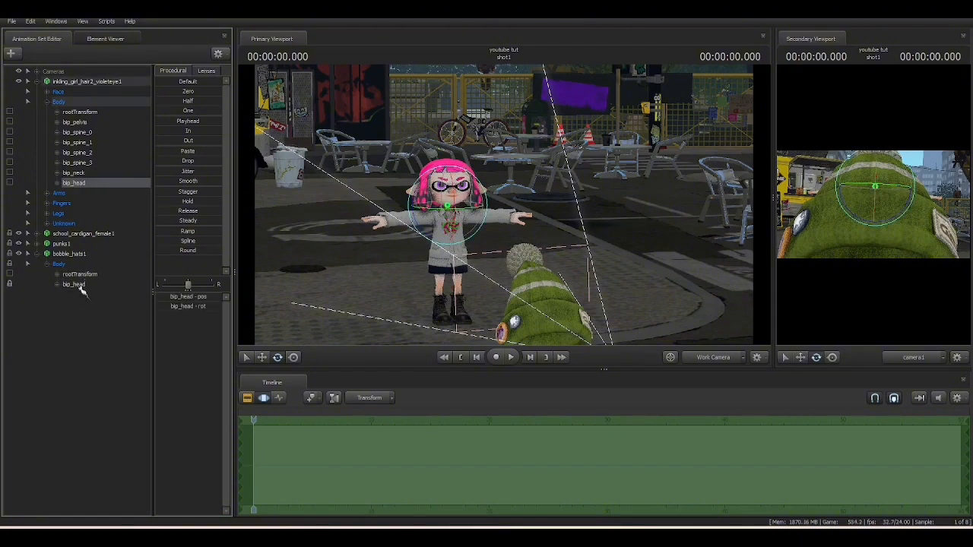
Zero the bobble hat's bip_head bone to snap the hat onto the inkling girl's head.
left_click(79, 285)
key("w")
left_click_drag(446, 175, 440, 175)
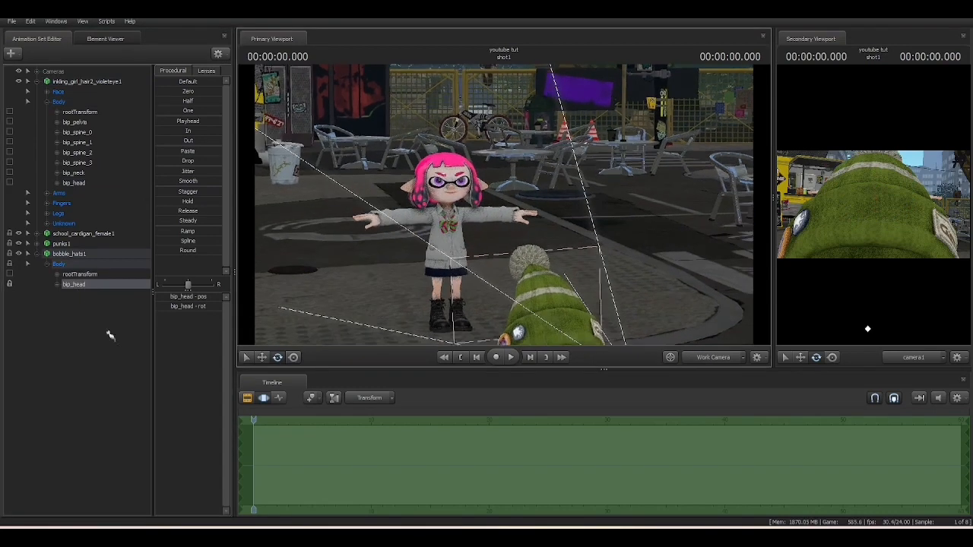
left_click(67, 254)
left_click(79, 284)
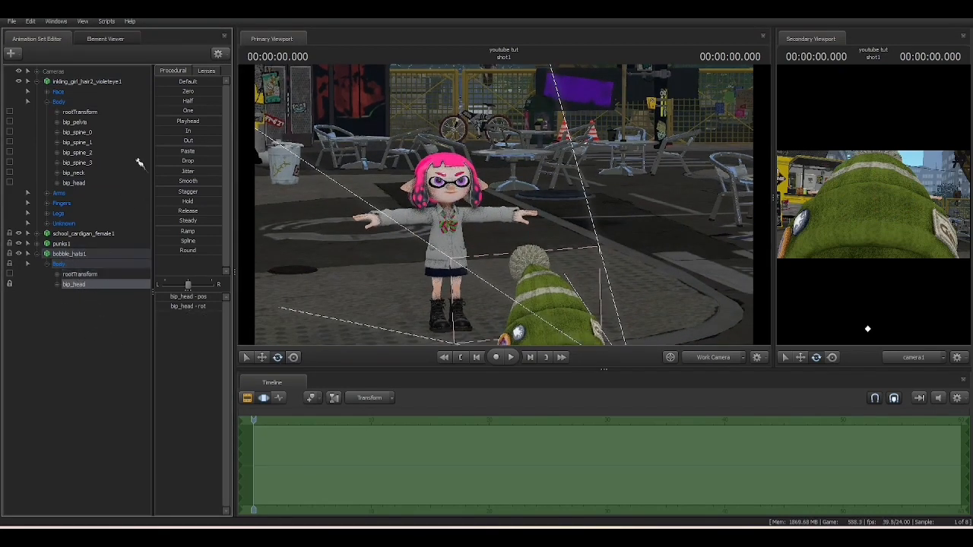
left_click_drag(169, 91, 670, 116)
key("w")
left_click_drag(487, 190, 357, 179)
key("w")
key("d")
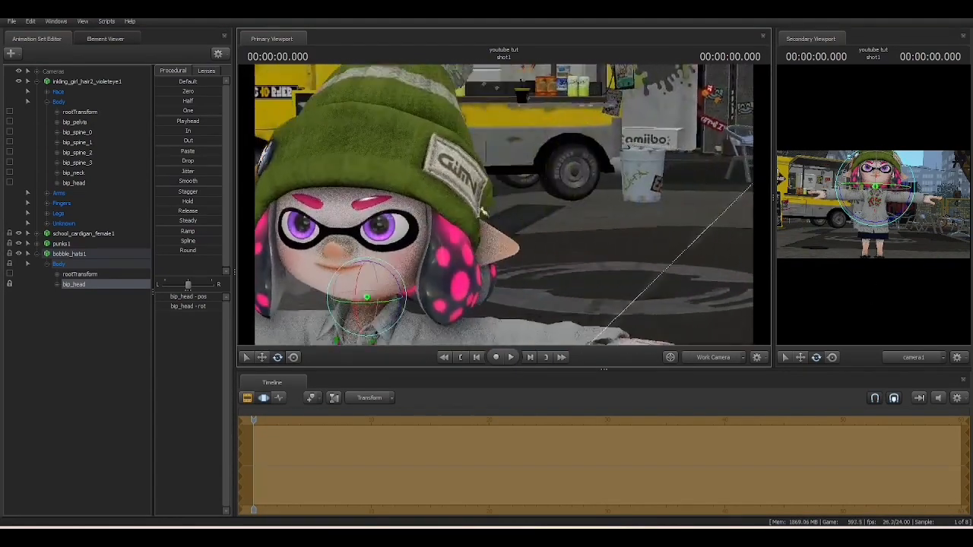
Try rotating the inkling's bip_head bone to test whether the hat follows her head, and undo the rotation.
left_click(102, 378)
left_click(76, 183)
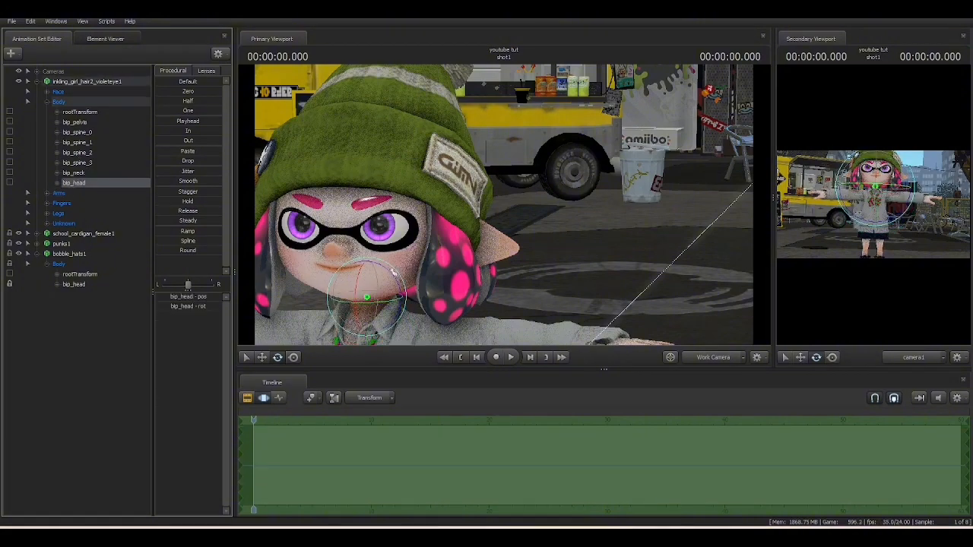
left_click_drag(384, 276, 360, 280)
key("ctrl+z")
key("s")
left_click_drag(490, 220, 505, 209)
key("a")
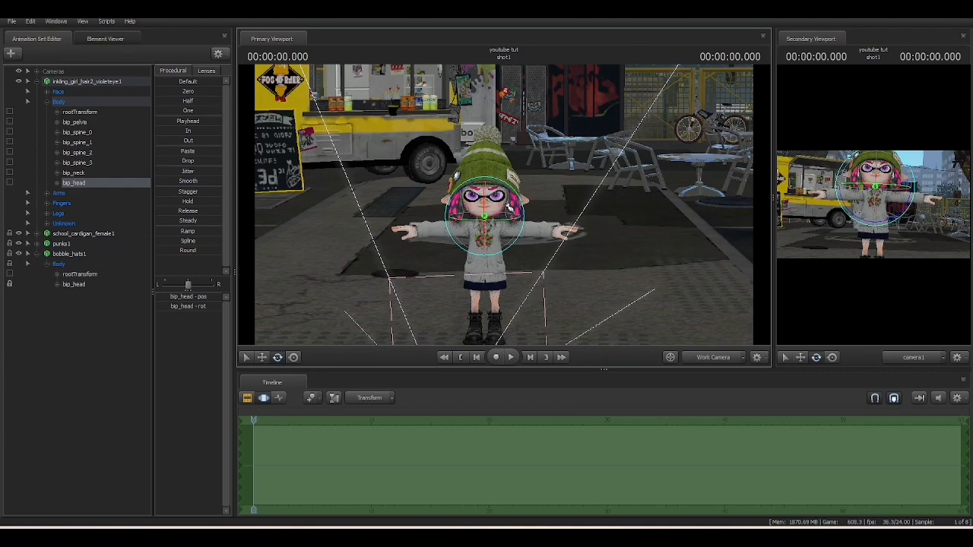
key("w")
mouse_move(503, 205)
left_mouse_down()
mouse_move(494, 204)
mouse_move(506, 205)
left_mouse_up()
key("a")
key("s")
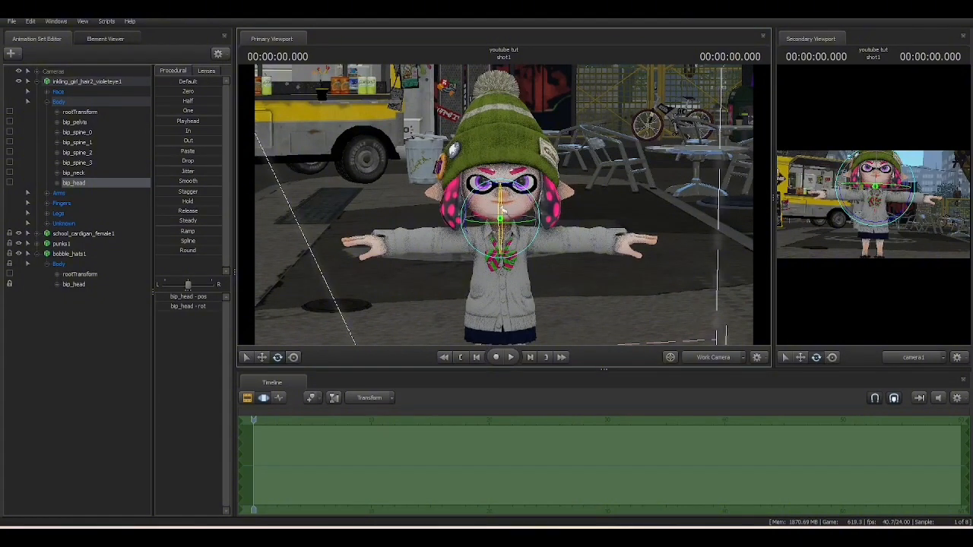
Collapse the inkling girl's control list and set her model to a skin with a darker skin tone.
left_click(141, 361)
key("w")
left_click_drag(503, 205, 494, 203)
key("w")
key("s")
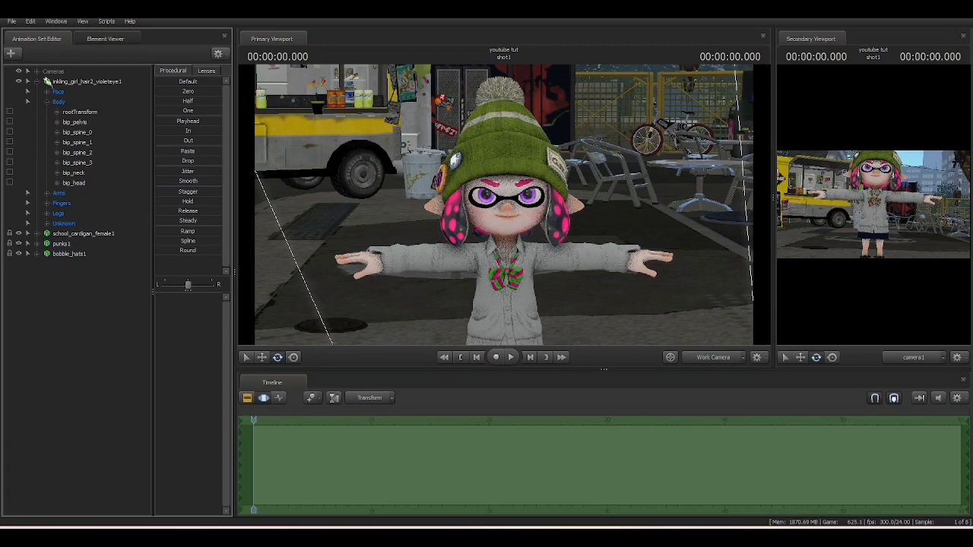
left_click(37, 81)
left_click_drag(504, 205, 507, 224)
key("w")
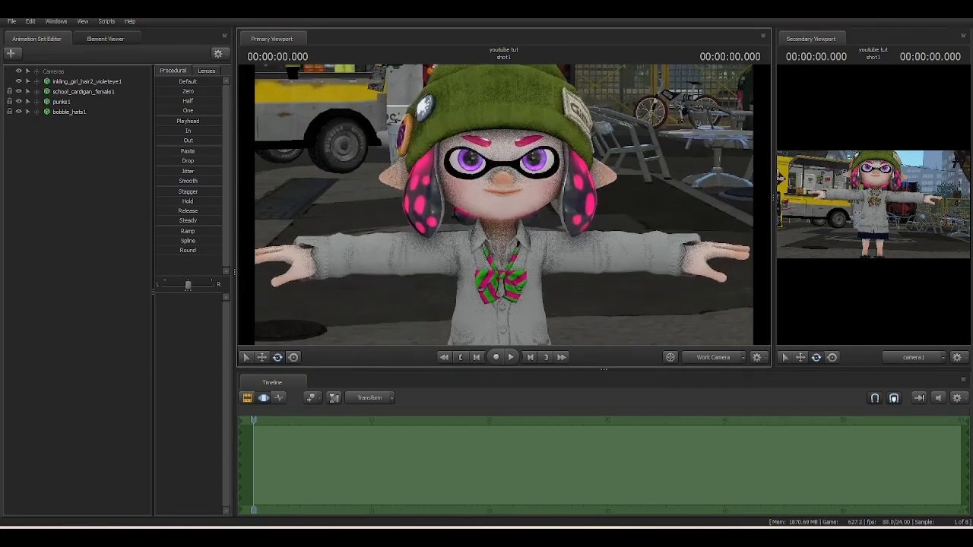
right_click(88, 83)
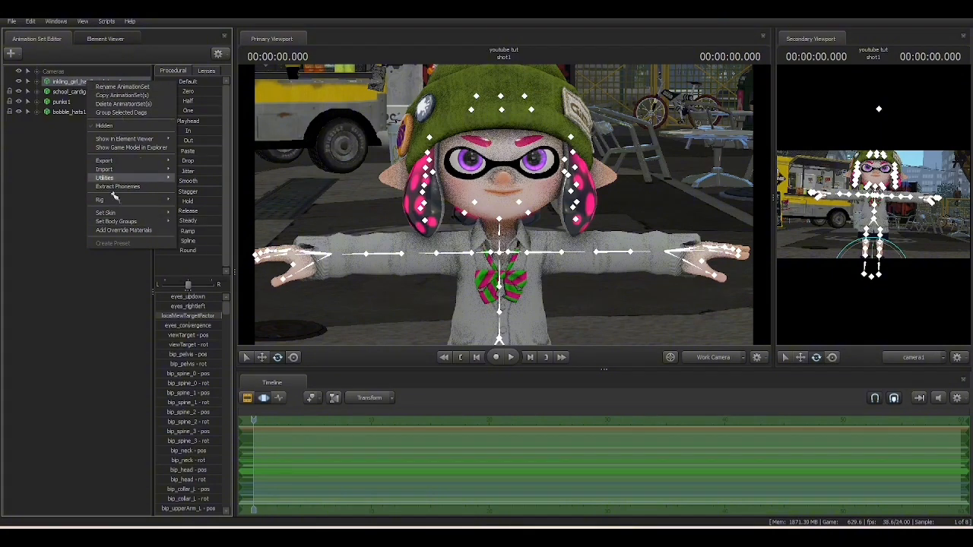
mouse_move(123, 215)
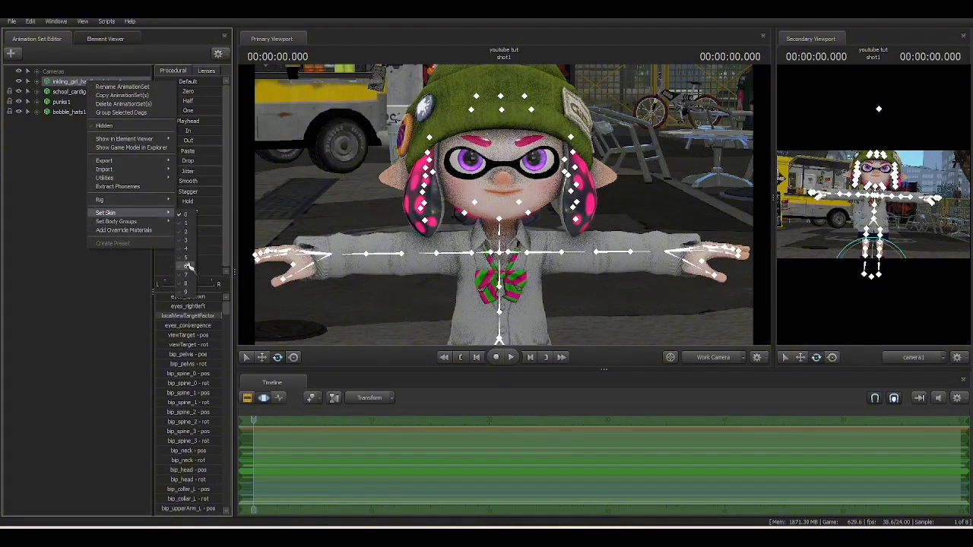
left_click(187, 245)
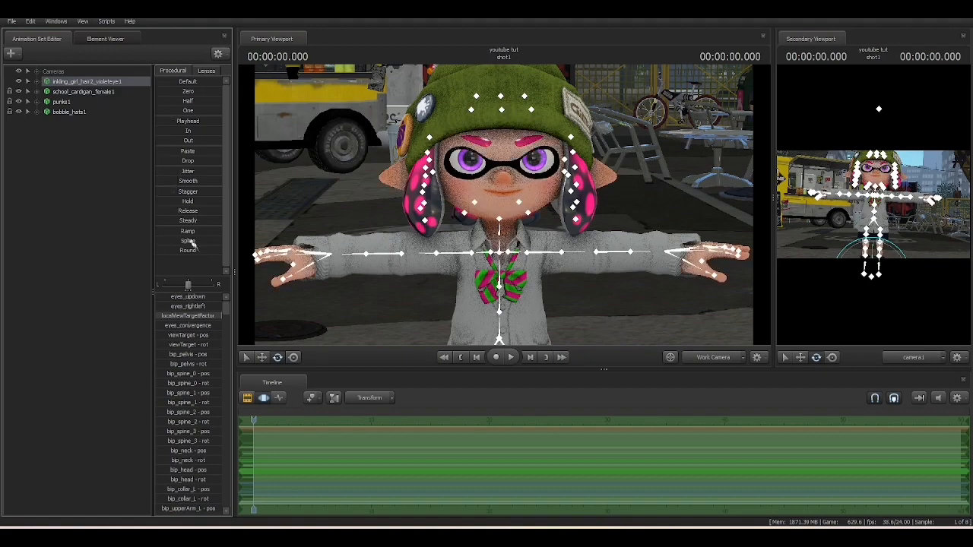
Examine the dressed inkling girl's new skin tone from several distances and angles.
key("w")
mouse_move(503, 205)
left_mouse_down()
mouse_move(563, 206)
mouse_move(486, 217)
mouse_move(525, 207)
mouse_move(505, 210)
left_mouse_up()
key("a")
key("s")
key("d")
key("s")
key("w")
key("a")
key("s")
key("w")
key("s")
key("w")
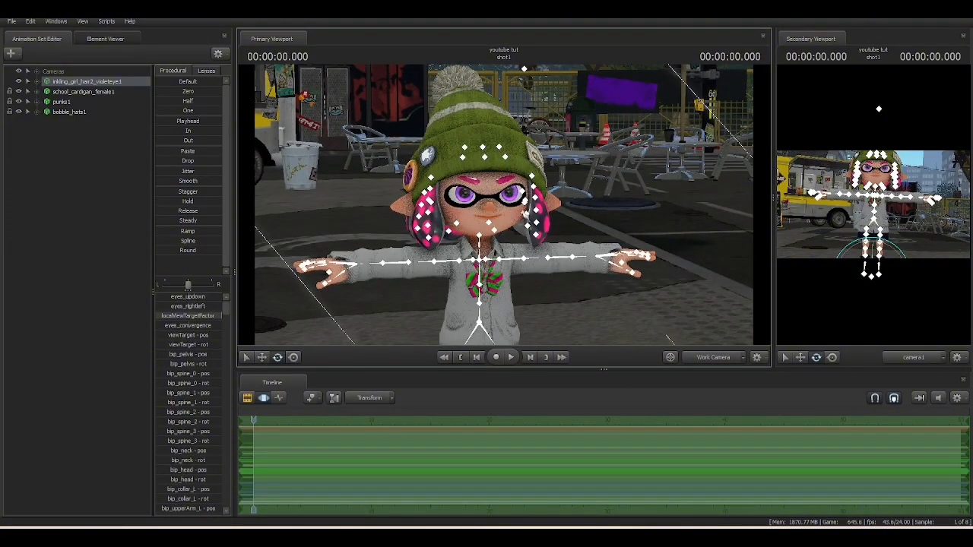
Add override materials to the inkling girl, show her model in the Element Viewer, and expand its materials list.
right_click(94, 86)
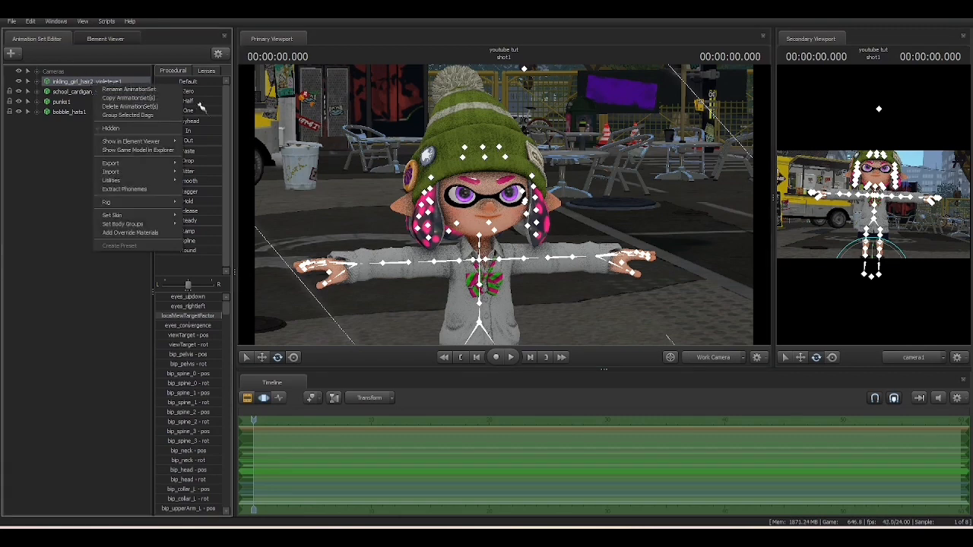
left_click(122, 234)
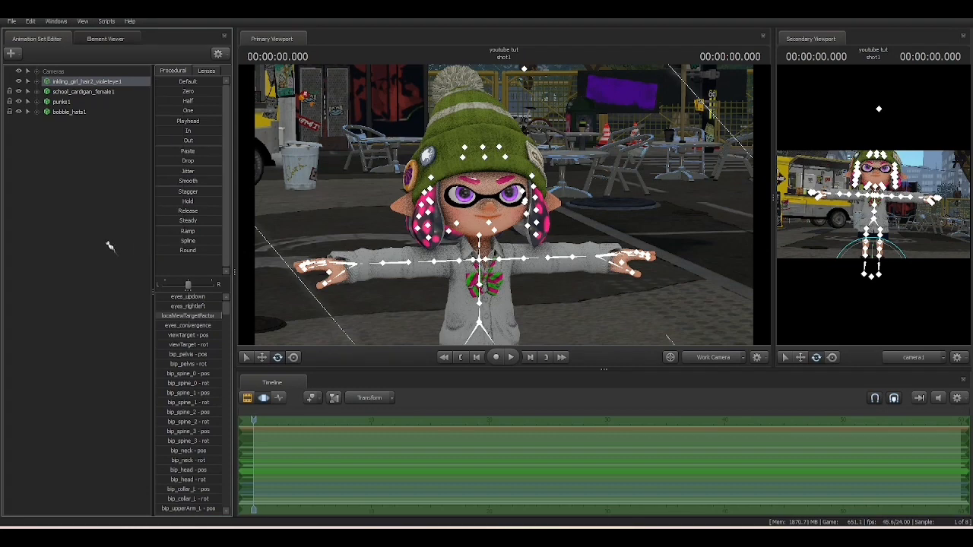
right_click(79, 85)
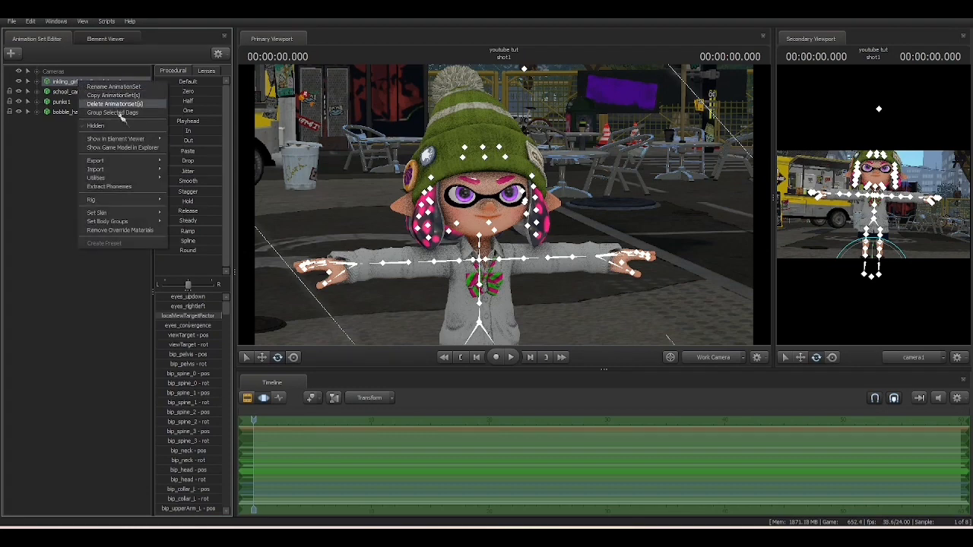
mouse_move(131, 140)
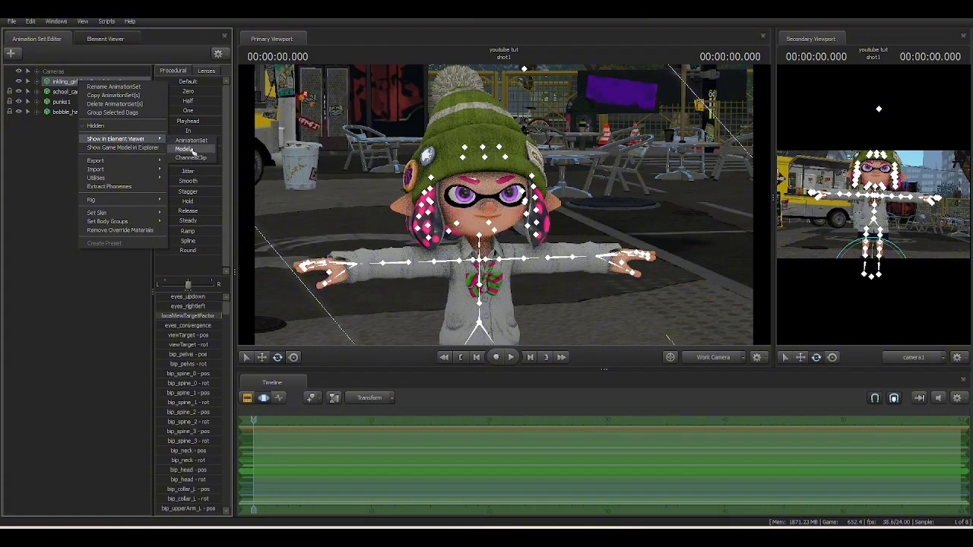
left_click(182, 149)
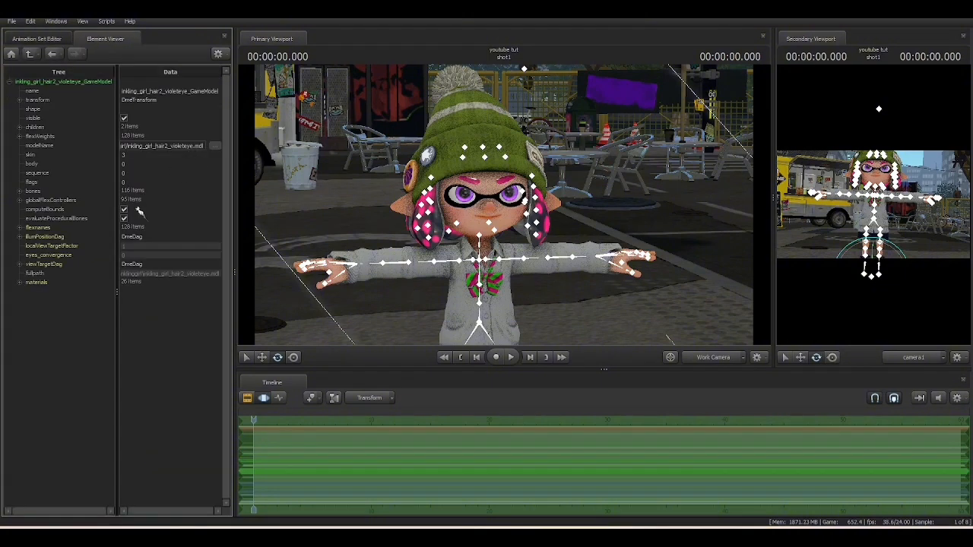
left_click(19, 283)
scroll(83, 321, "down", 1)
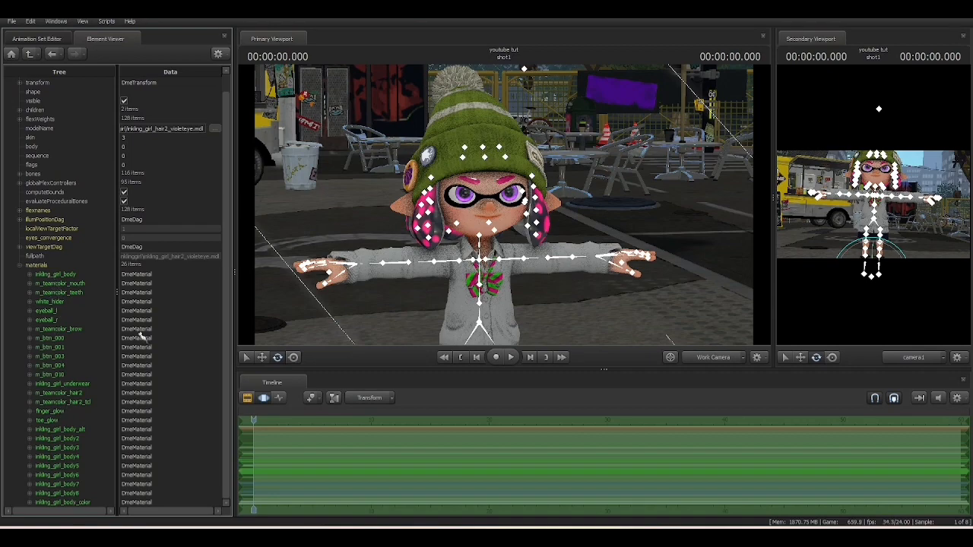
Set the $colortint_base of the inkling girl's m_teamcolor_hair2_tcl material to a green with red 99 and green 144.
mouse_move(504, 205)
left_mouse_down()
mouse_move(494, 228)
mouse_move(502, 201)
mouse_move(475, 205)
mouse_move(507, 211)
left_mouse_up()
key("w")
key("s")
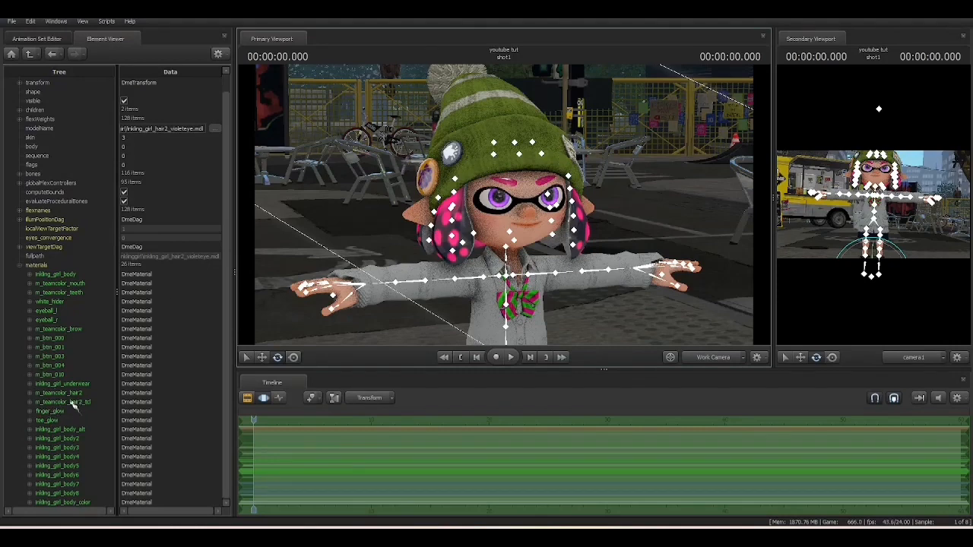
left_click(31, 402)
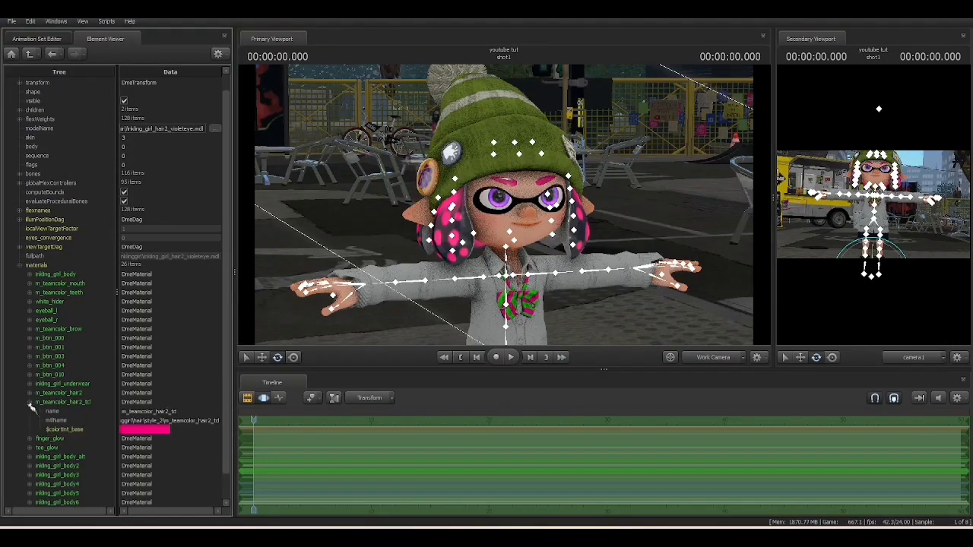
left_click(131, 431)
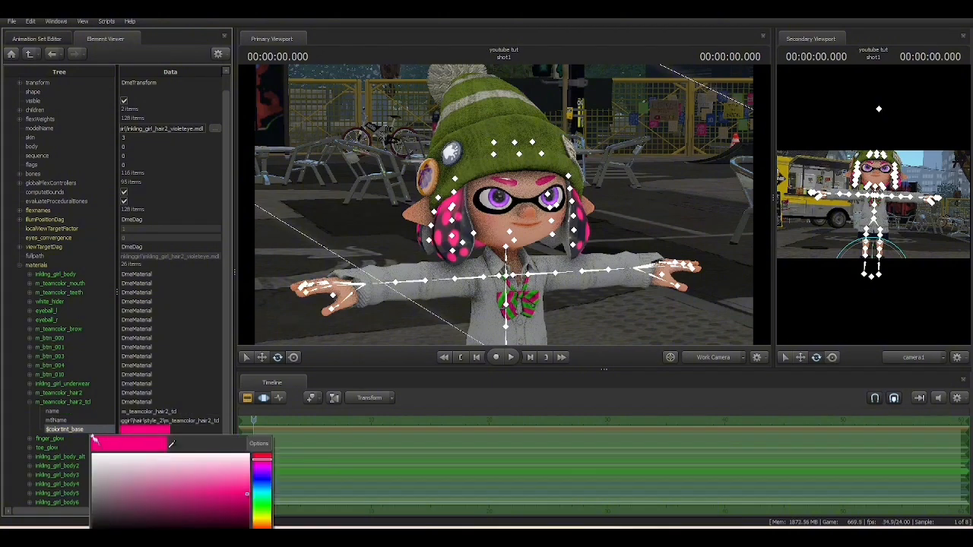
scroll(67, 401, "down", 1)
left_click(133, 403)
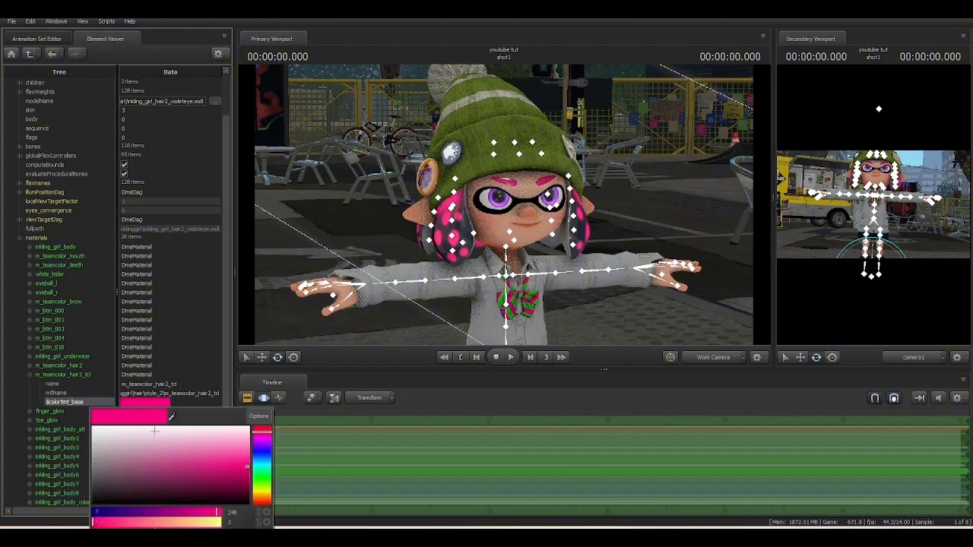
left_click(131, 404)
left_click(132, 403)
mouse_move(266, 474)
left_mouse_down()
mouse_move(242, 478)
mouse_move(266, 484)
mouse_move(196, 478)
left_mouse_up()
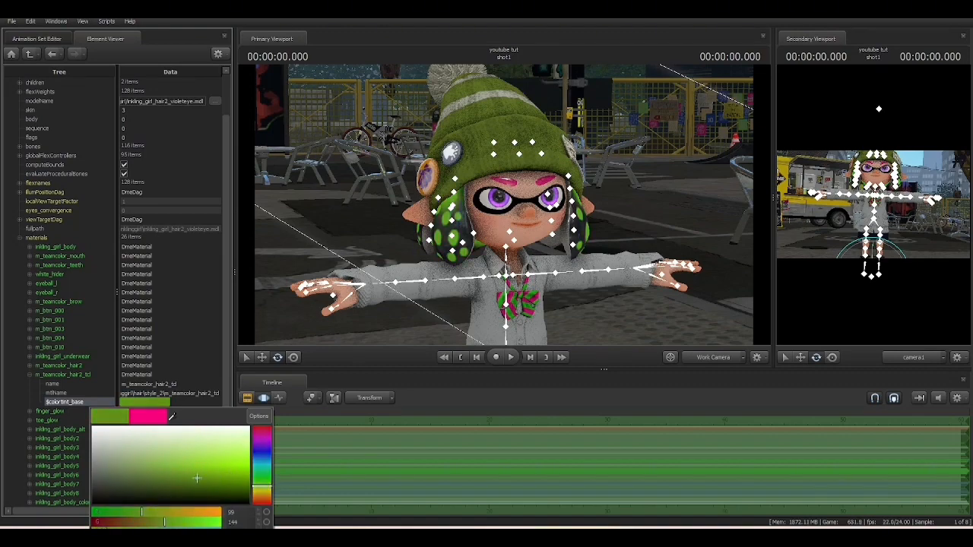
Copy the hair's green $colortint_base value onto the m_teamcolor_brow material so the eyebrows match.
mouse_move(503, 210)
left_mouse_down()
mouse_move(480, 207)
mouse_move(498, 208)
mouse_move(478, 224)
left_mouse_up()
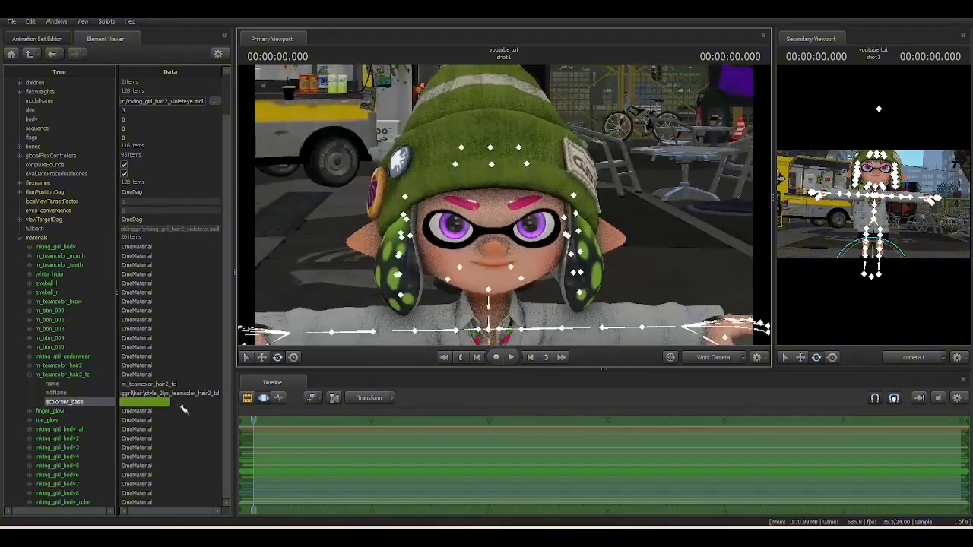
right_click(135, 402)
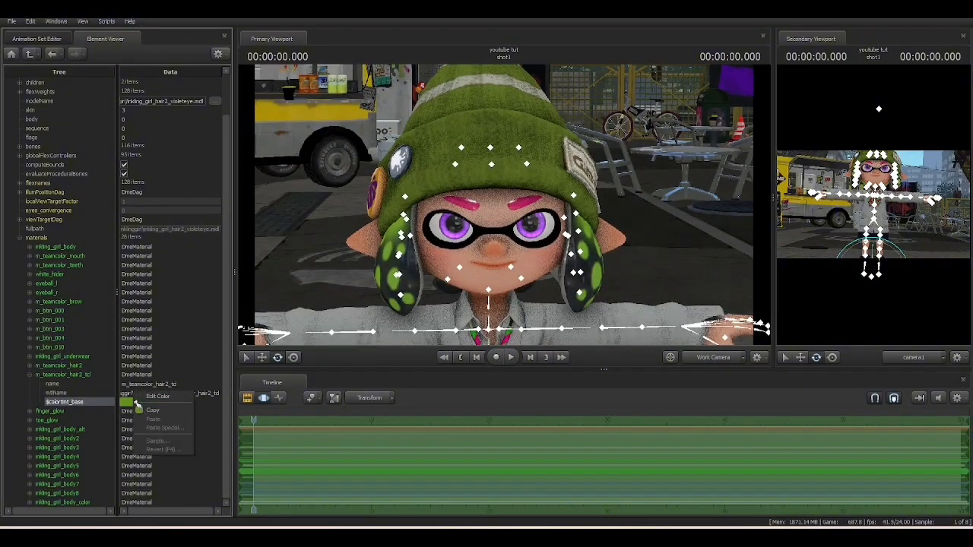
left_click(145, 409)
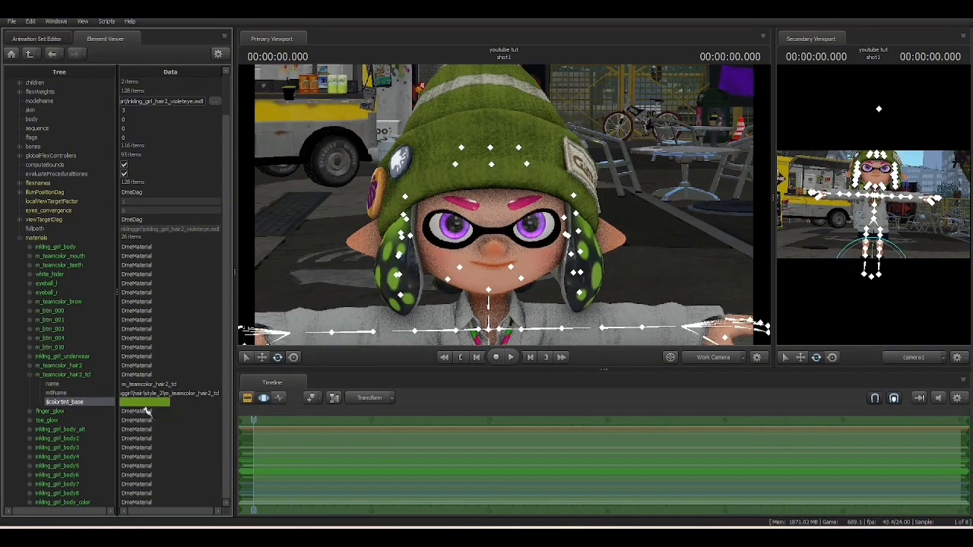
left_click(31, 302)
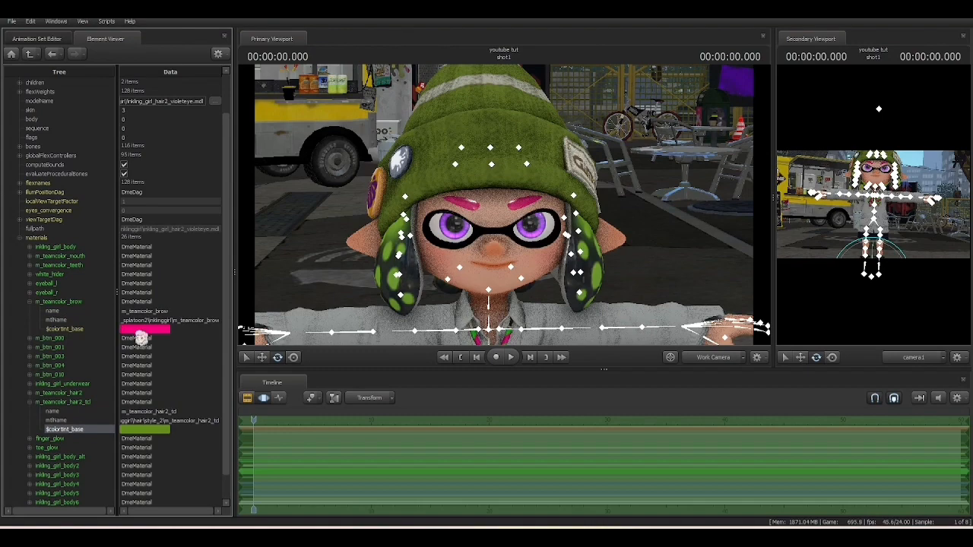
right_click(135, 332)
left_click(152, 351)
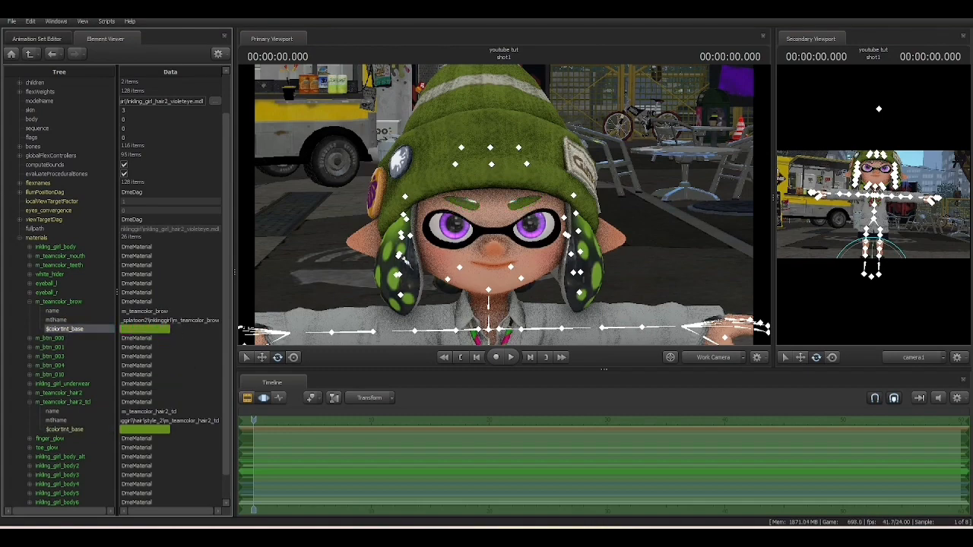
Return to the Animation Set Editor and set the school_cardigan_female1 model to skin 1.
mouse_move(502, 228)
right_mouse_down()
mouse_move(502, 197)
mouse_move(501, 228)
right_mouse_up()
left_click_drag(502, 228, 380, 242)
left_click(36, 38)
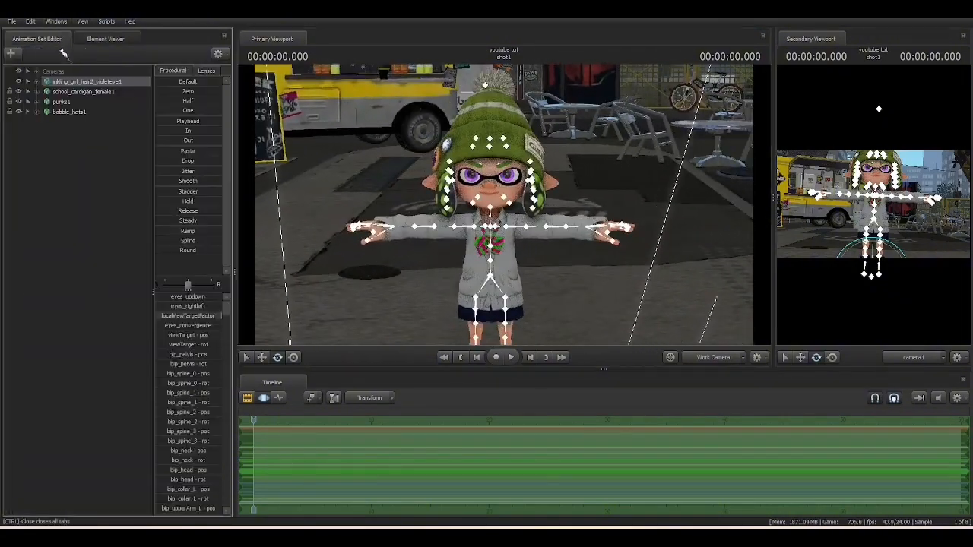
right_click(76, 93)
mouse_move(125, 235)
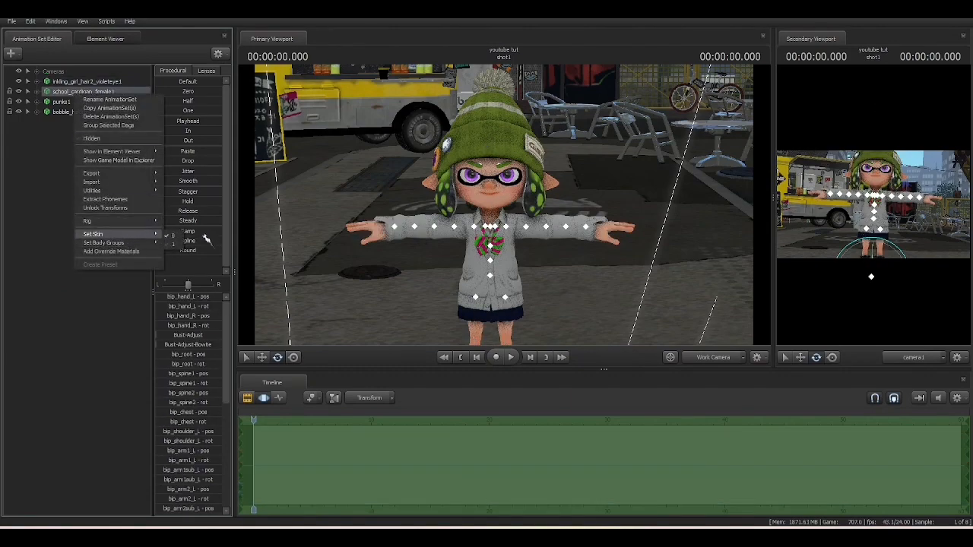
left_click(173, 244)
left_click_drag(492, 245, 468, 231)
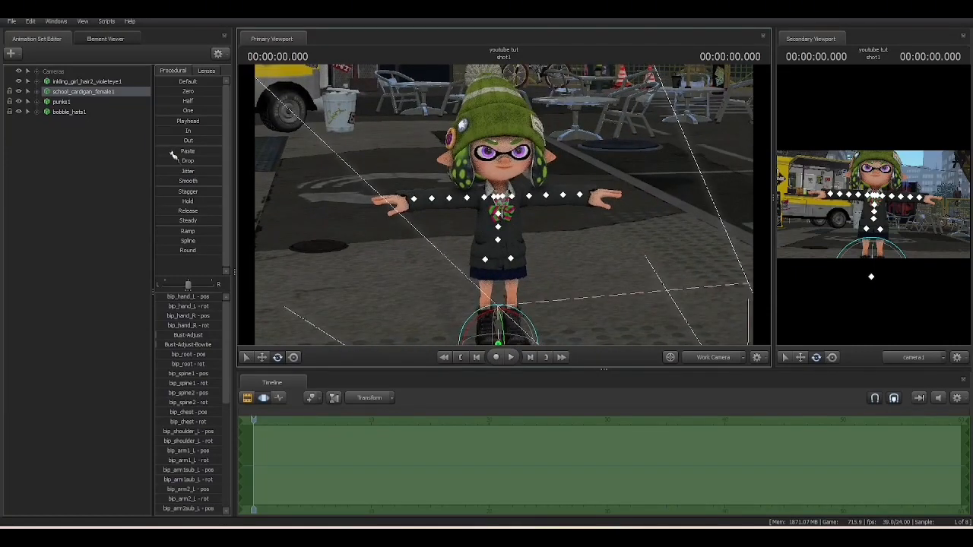
Expand the inkling girl's Body controls, rotate her bip_upperArm_R bone down toward her side, and select bip_lowerArm_R.
left_click_drag(505, 209, 498, 201)
key("w")
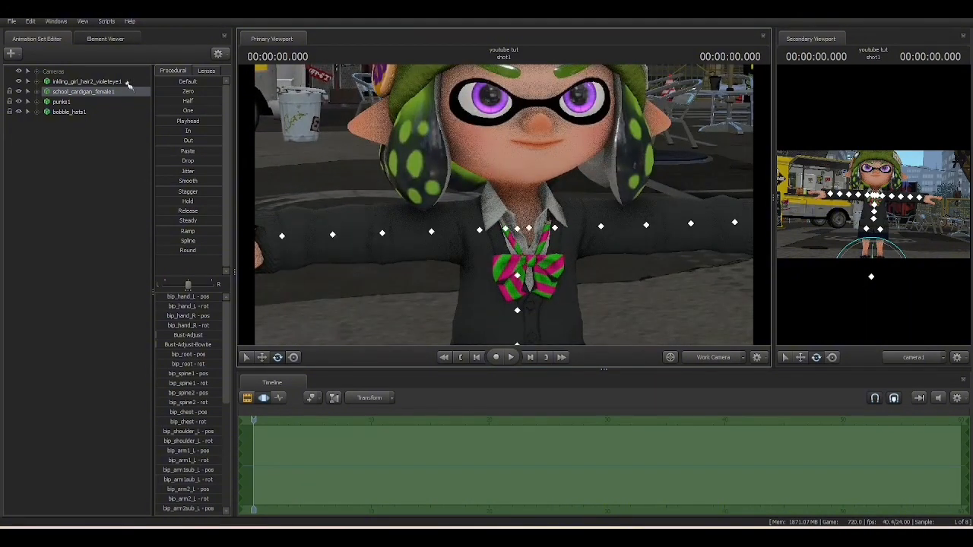
left_click(37, 82)
left_click(47, 102)
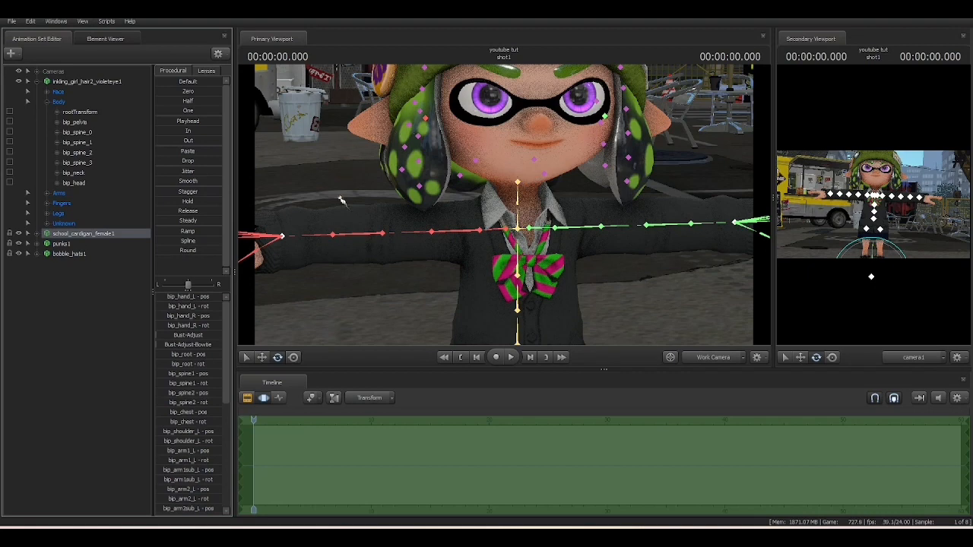
left_click(470, 231)
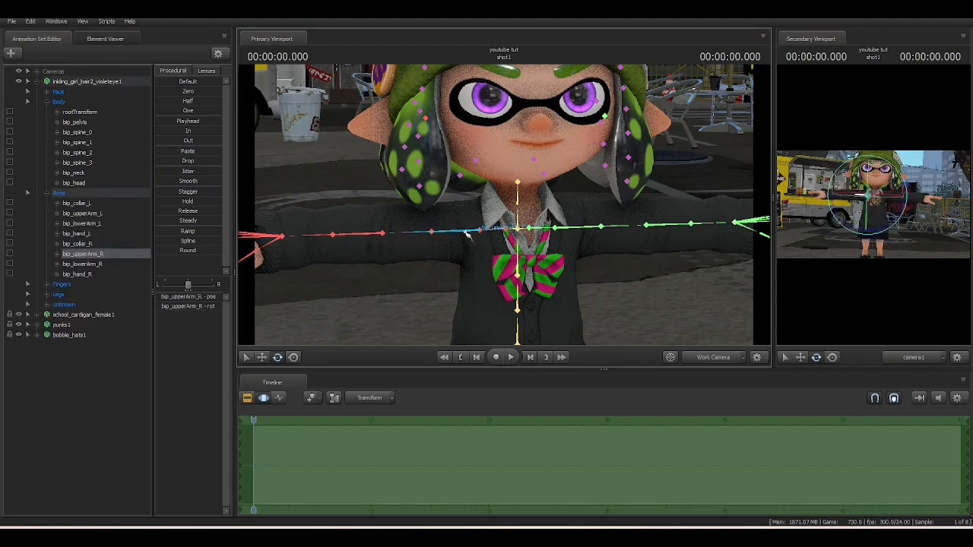
left_click_drag(459, 207, 445, 304)
middle_click_drag(445, 304, 456, 228)
mouse_move(456, 228)
right_mouse_down()
mouse_move(472, 213)
mouse_move(486, 220)
mouse_move(456, 228)
right_mouse_up()
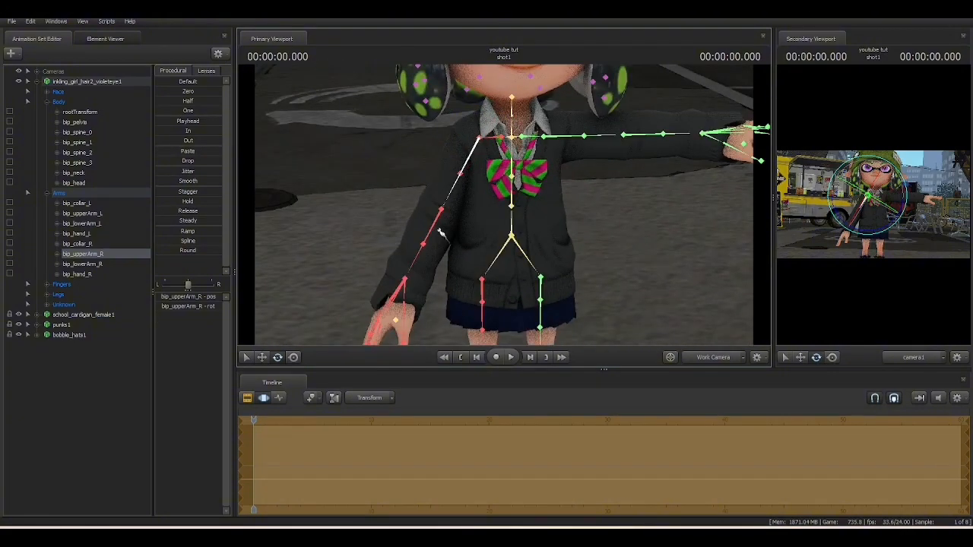
left_click(445, 221)
left_click_drag(486, 228, 494, 196)
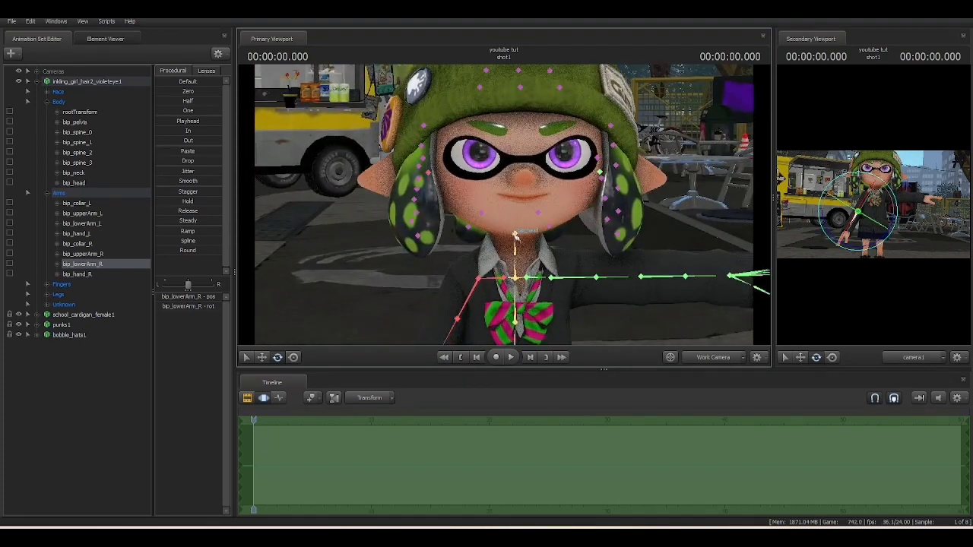
Collapse the inkling girl's and bobble hat's control lists, and make the cardigan, shoes and hat unselectable in the viewport.
left_click(515, 234)
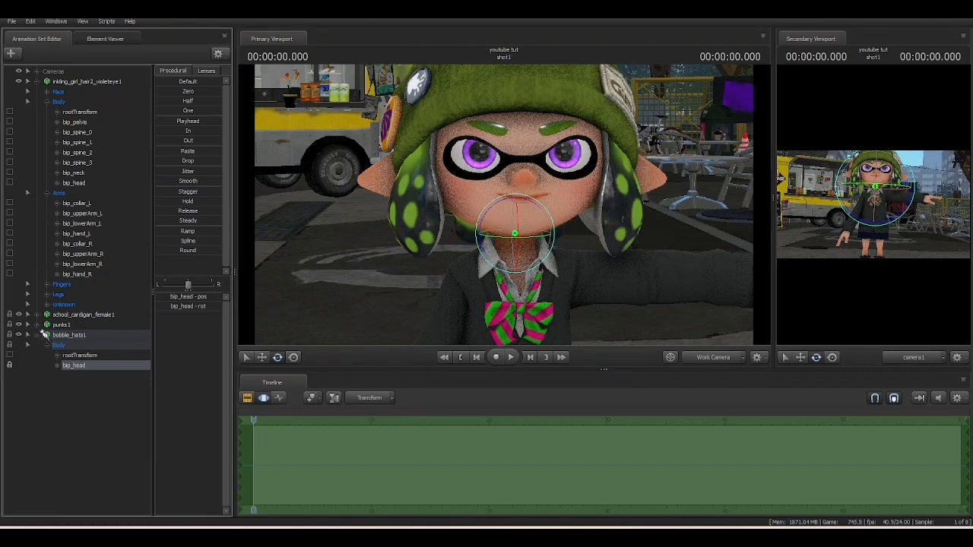
left_click(36, 81)
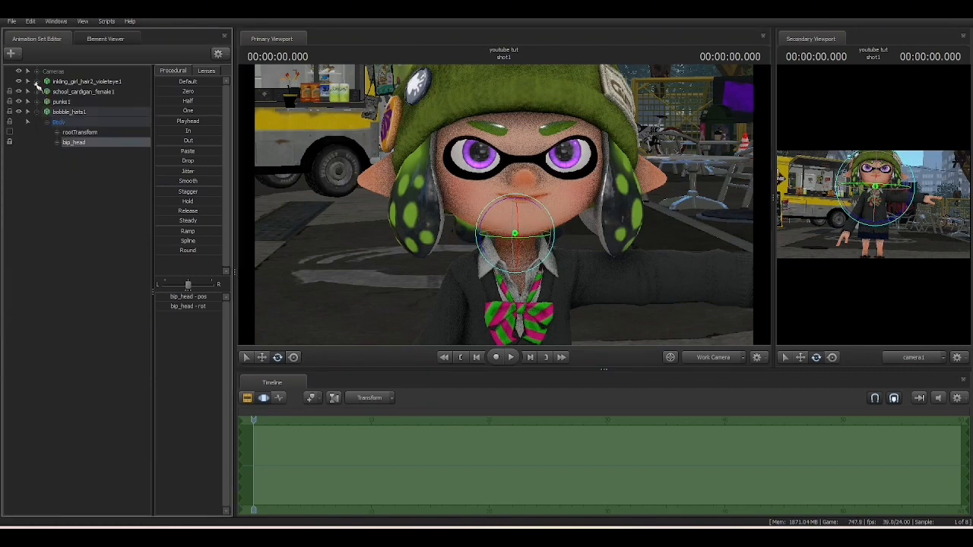
left_click(37, 113)
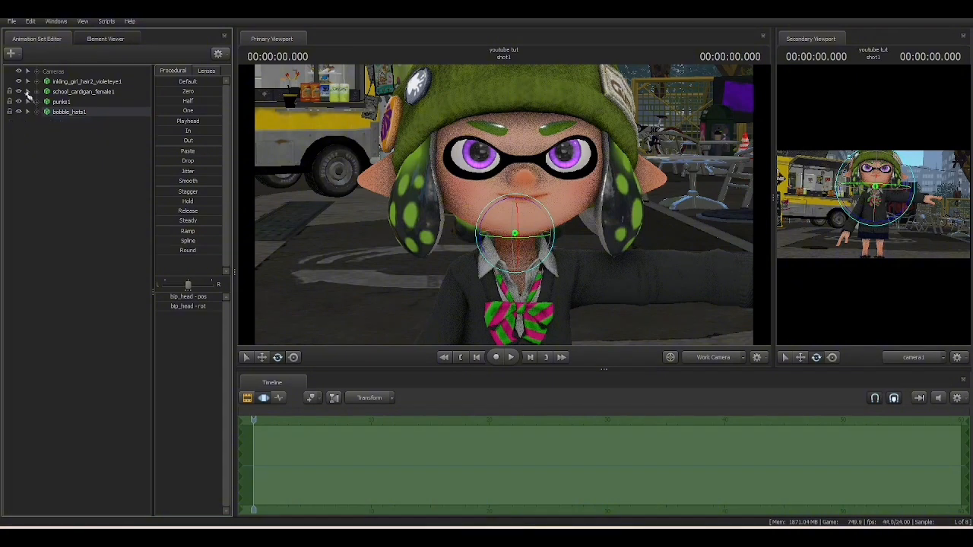
left_click(64, 92)
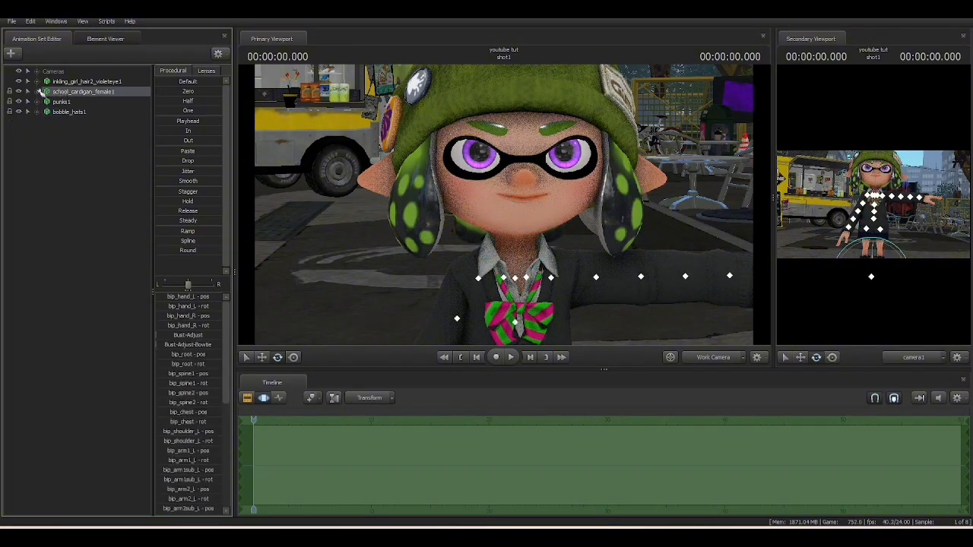
Test viewport selection on the inkling girl's neck, left upper arm and right hair bones.
left_click(66, 82)
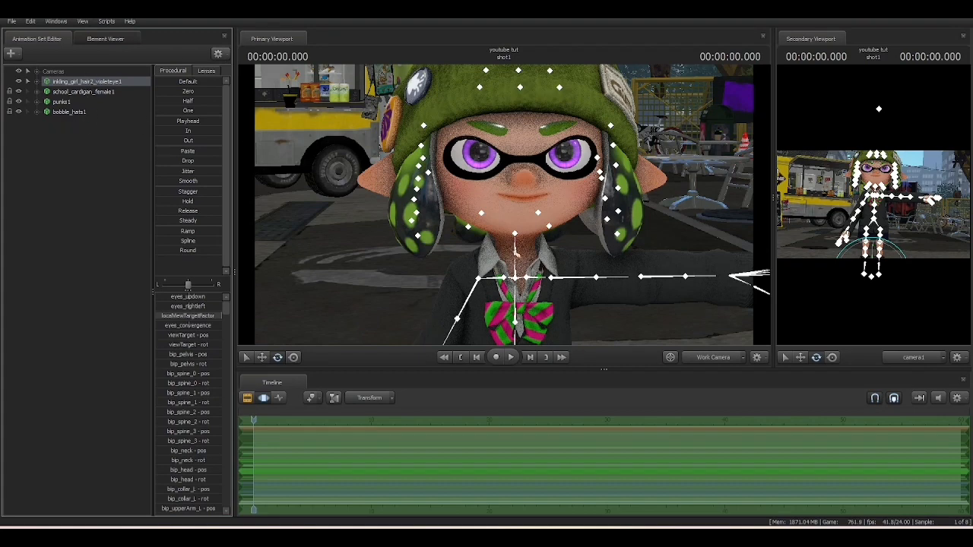
left_click(515, 249)
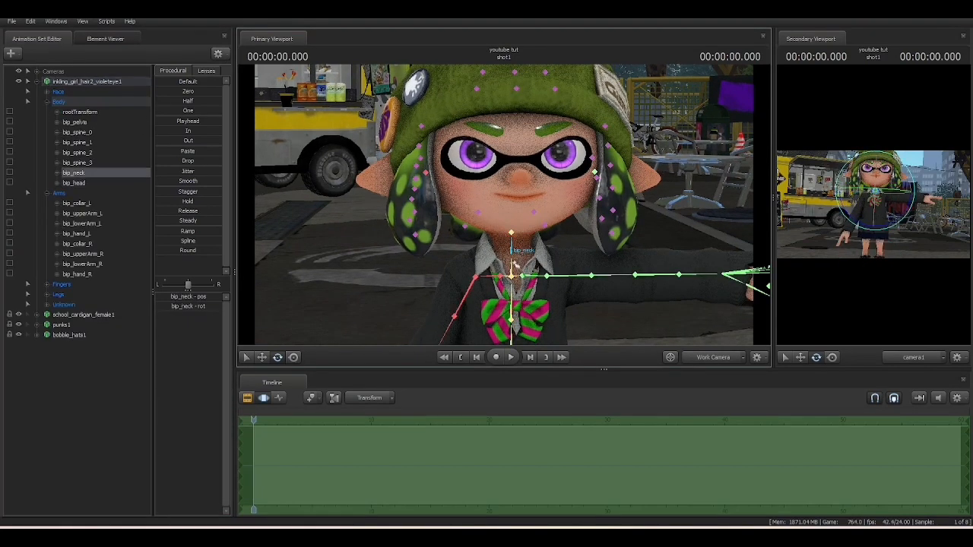
left_click(546, 275)
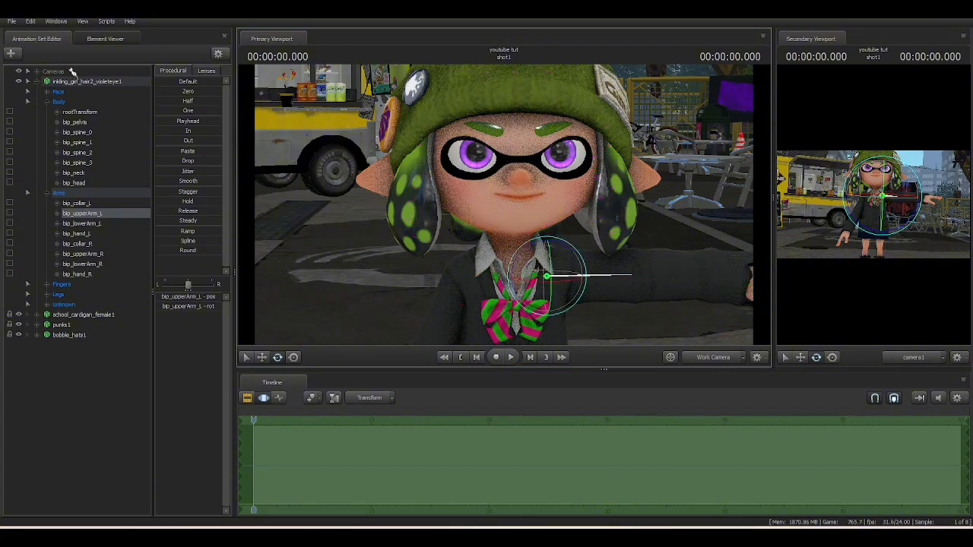
left_click_drag(338, 208, 372, 156)
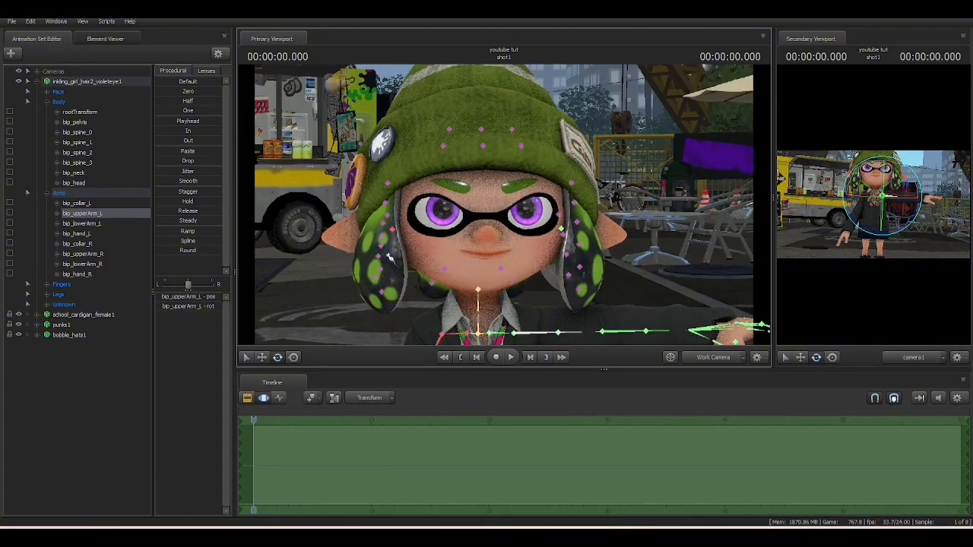
left_click(386, 253, "ctrl")
scroll(91, 228, "down", 5)
scroll(104, 246, "up", 5)
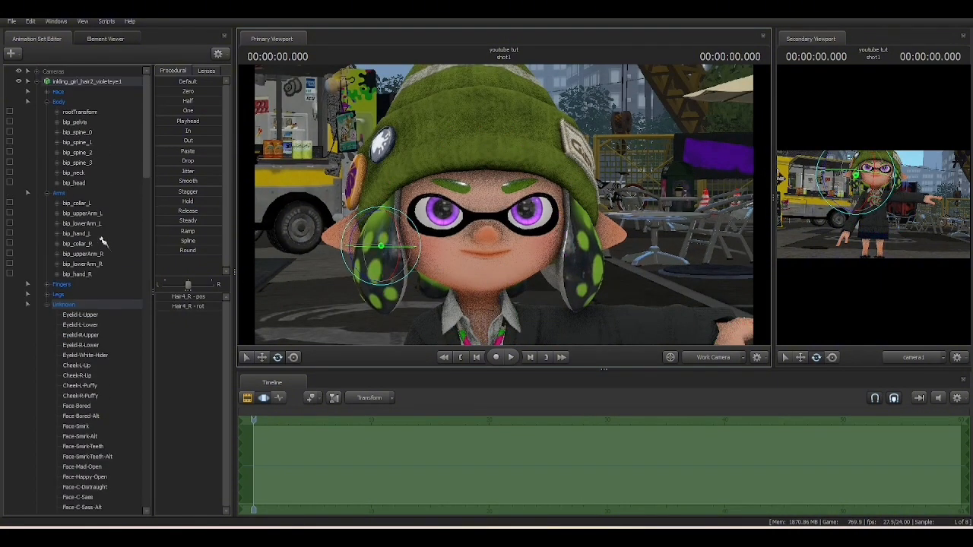
Collapse the inkling girl's Body, Arms and Unknown control groups.
left_click(47, 102)
left_click(50, 112)
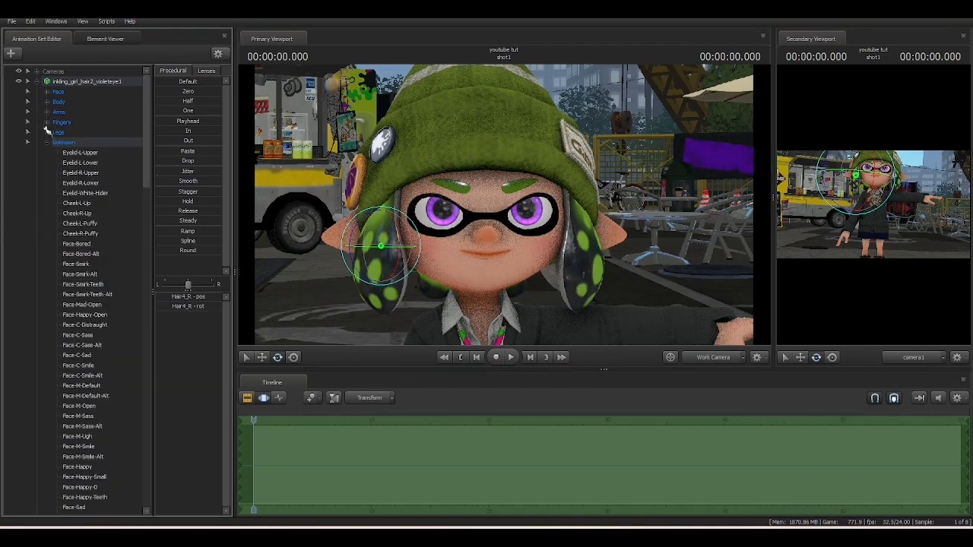
left_click(46, 143)
Select the inkling girl's bip_spine_2 bone at the chest in the primary viewport.
key("s")
left_click_drag(694, 230, 501, 158)
key("w")
left_click(498, 234, "ctrl")
left_click(502, 212, "ctrl")
left_click(503, 183, "ctrl")
Try moving bip_spine_2 sideways, and undo the move.
left_click(261, 357)
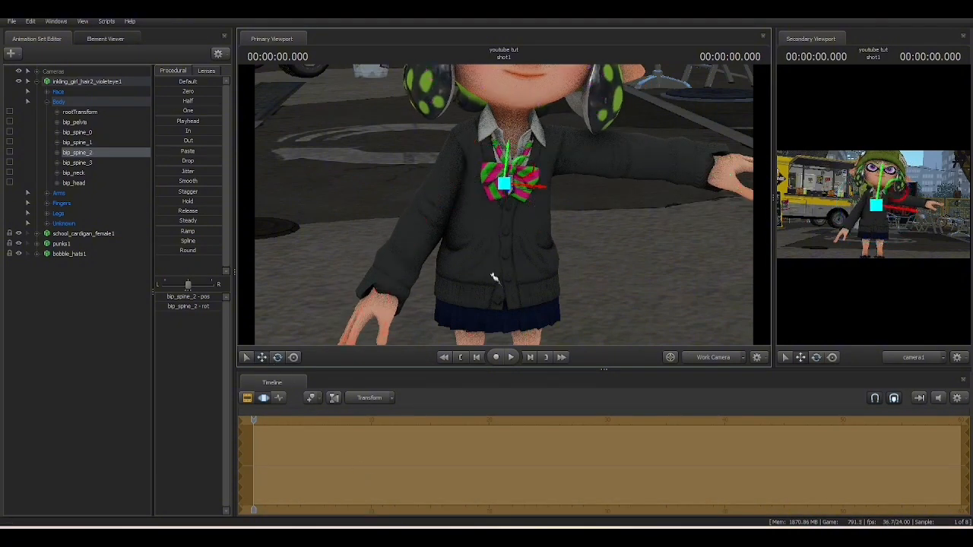
left_click_drag(539, 193, 612, 193)
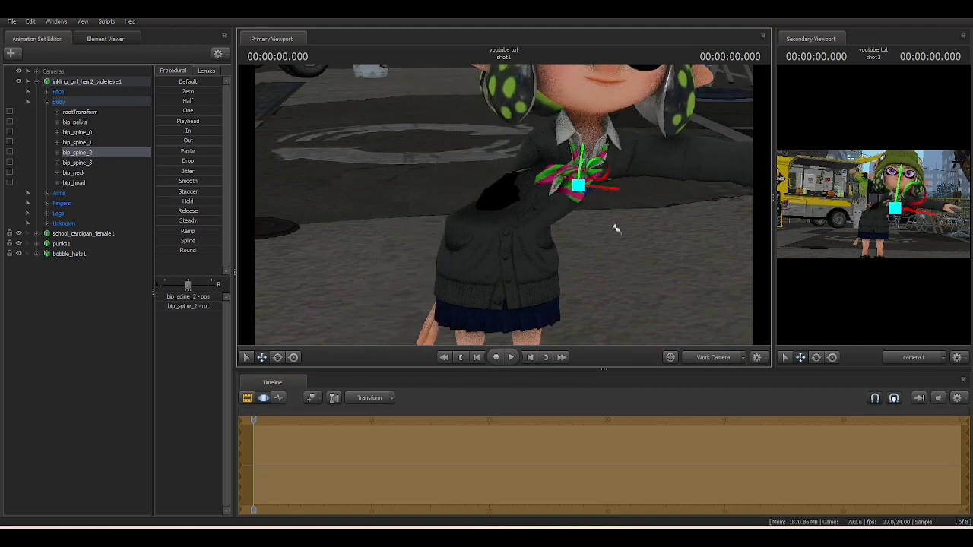
key("ctrl+z")
Rotate the inkling girl's bip_spine_2 bone slightly to tilt her upper body.
left_click(278, 357)
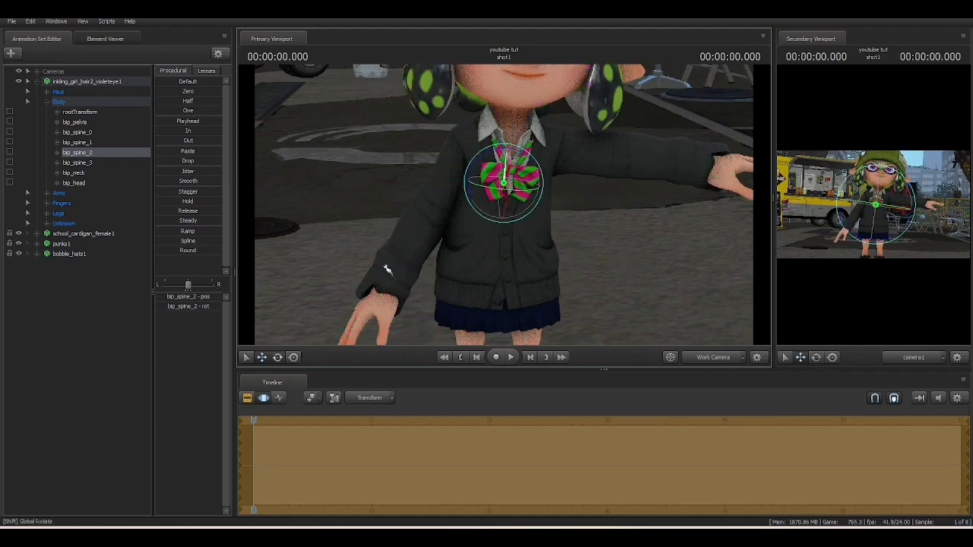
mouse_move(496, 147)
left_mouse_down()
mouse_move(487, 150)
mouse_move(497, 148)
left_mouse_up()
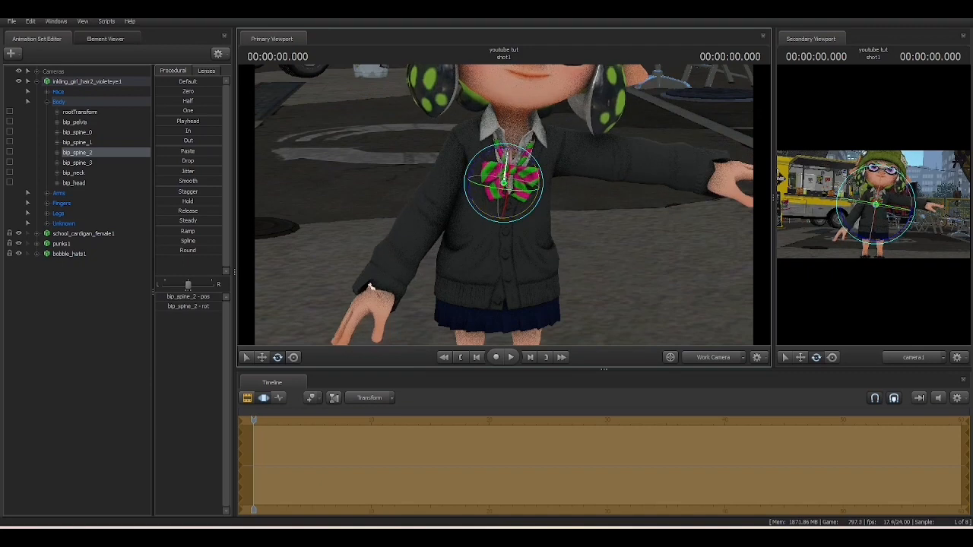
Rotate the inkling girl's bip_lowerArm_R bone to raise her forearm beside her face with the palm facing forward.
left_click(414, 238)
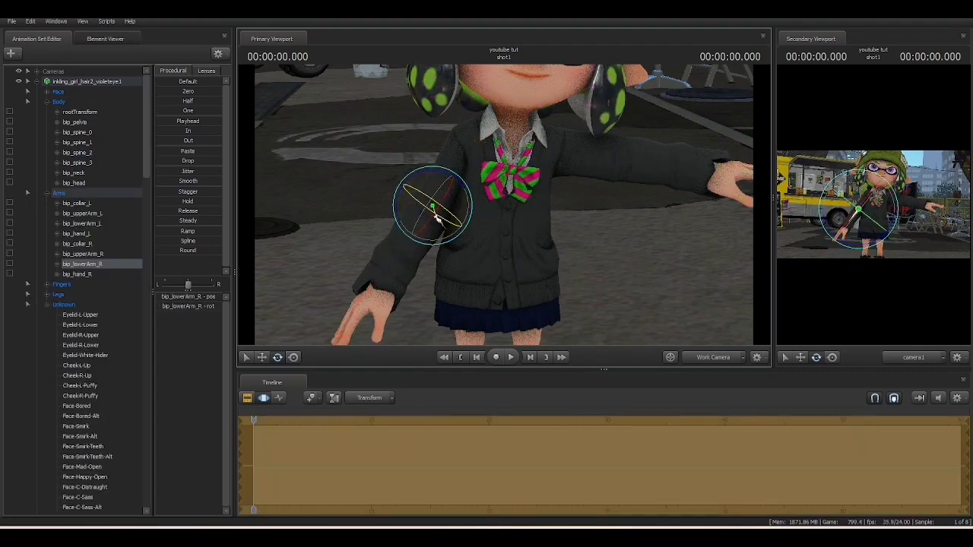
left_click_drag(435, 217, 435, 207)
mouse_move(491, 278)
left_mouse_down()
mouse_move(471, 269)
mouse_move(491, 278)
left_mouse_up()
key("w")
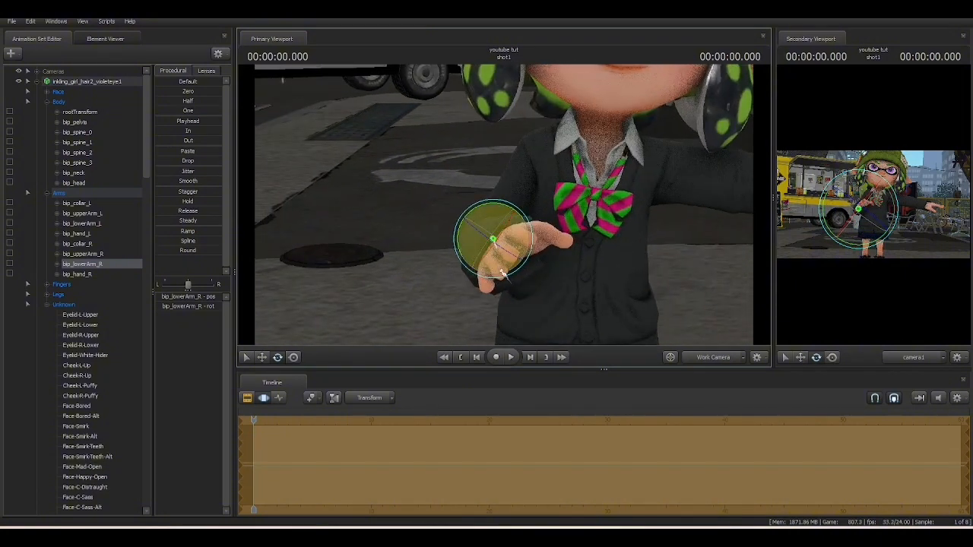
left_click_drag(498, 268, 489, 218)
key("w")
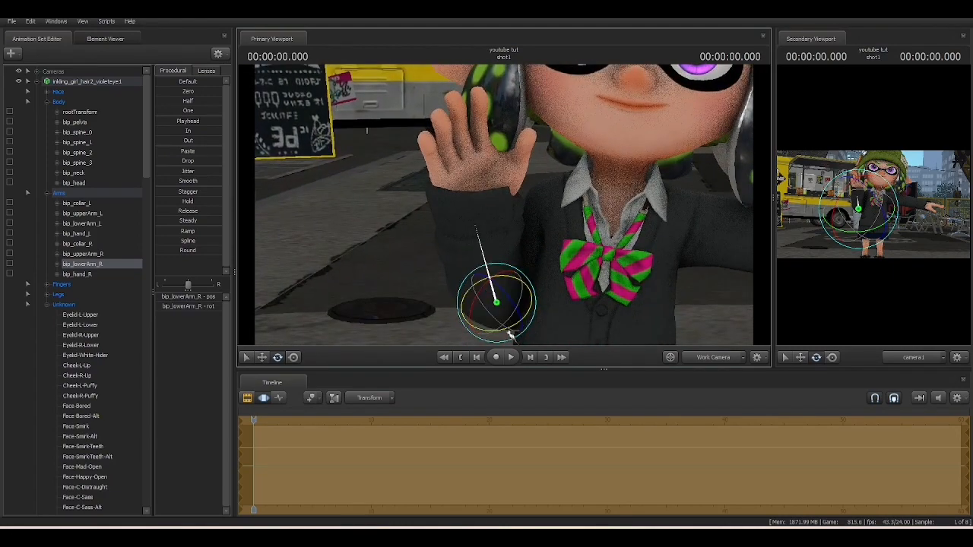
left_click_drag(509, 331, 490, 365)
key("w")
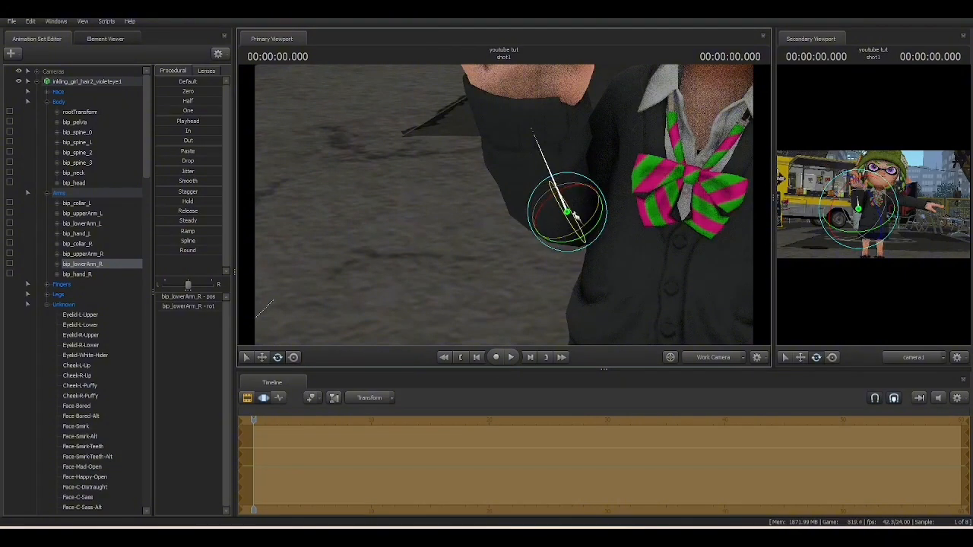
Curl the ring finger of the inkling girl's raised right hand down toward the palm.
mouse_move(497, 206)
left_mouse_down()
mouse_move(496, 179)
mouse_move(498, 206)
left_mouse_up()
key("w")
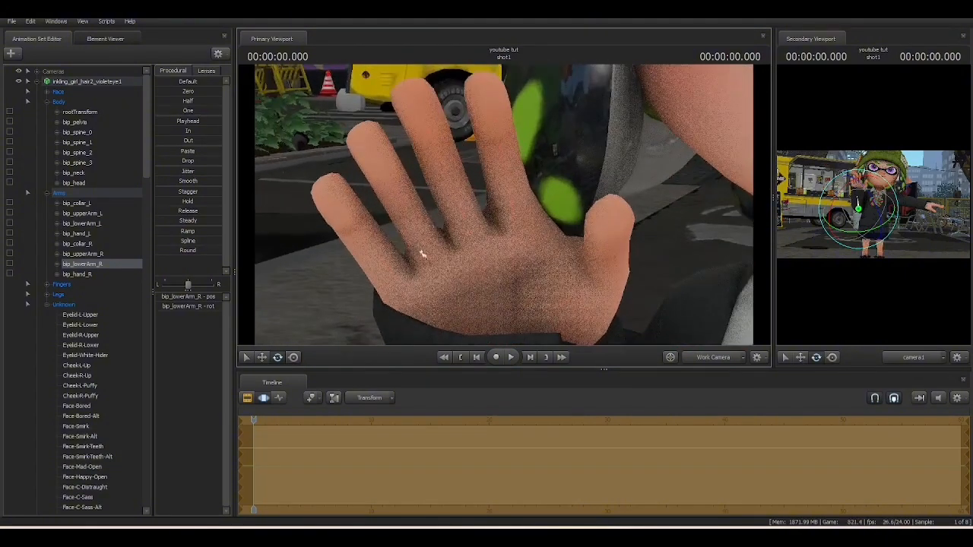
left_click(430, 253)
left_click_drag(434, 264, 596, 301)
left_click(579, 225)
Curl the right hand's pinky toward the palm by rotating bip_pinky_0_R and bip_pinky_1_R.
left_click(517, 238, "ctrl")
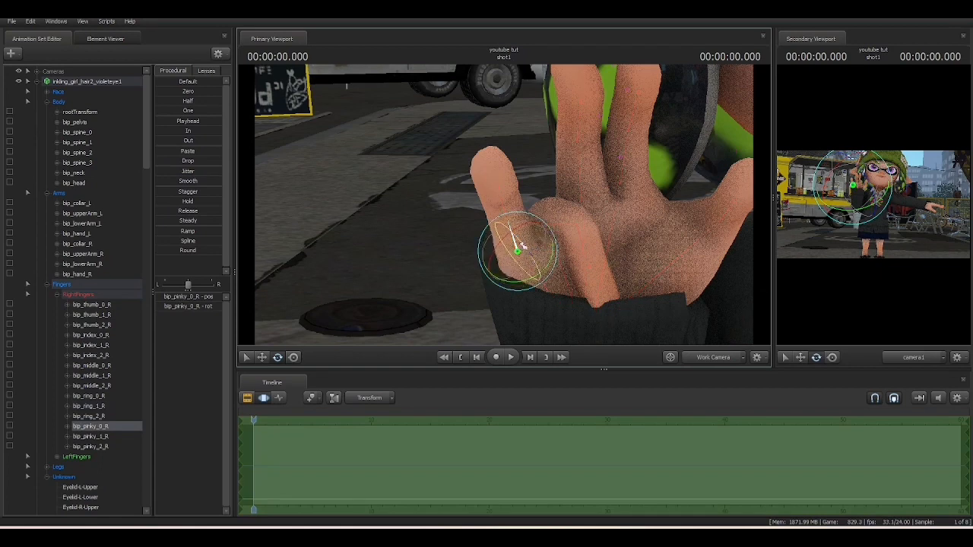
left_click_drag(514, 243, 506, 210)
left_click(544, 251, "ctrl")
left_click(548, 256, "ctrl")
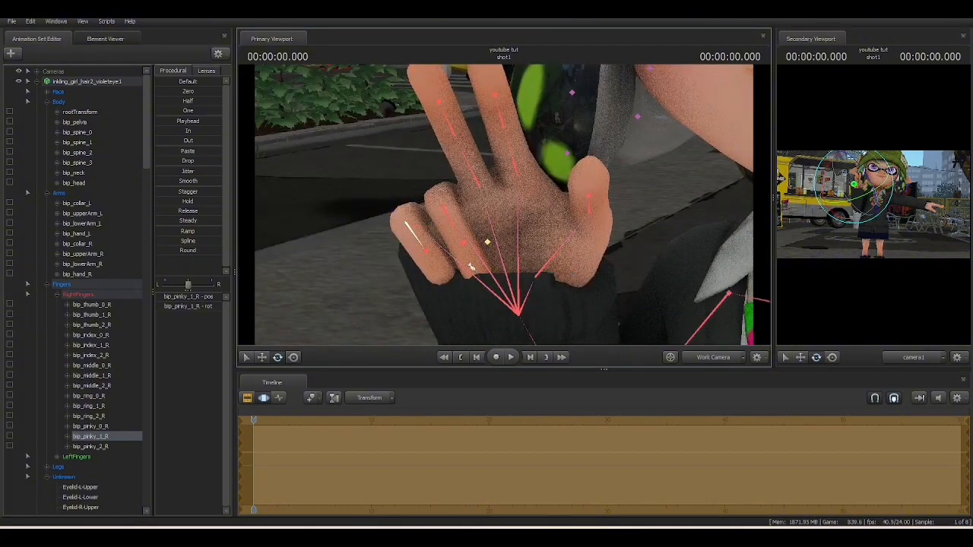
left_click(460, 245, "ctrl")
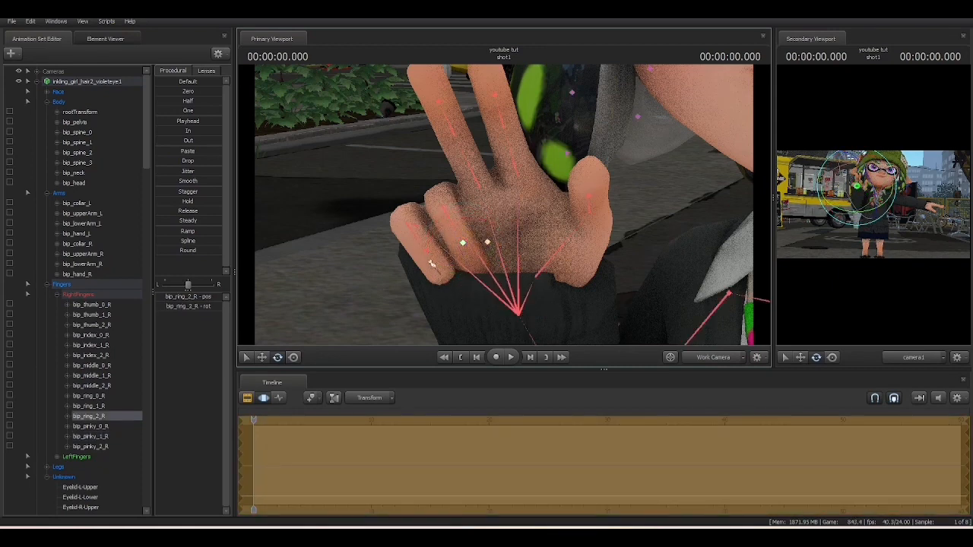
left_click(428, 257, "ctrl")
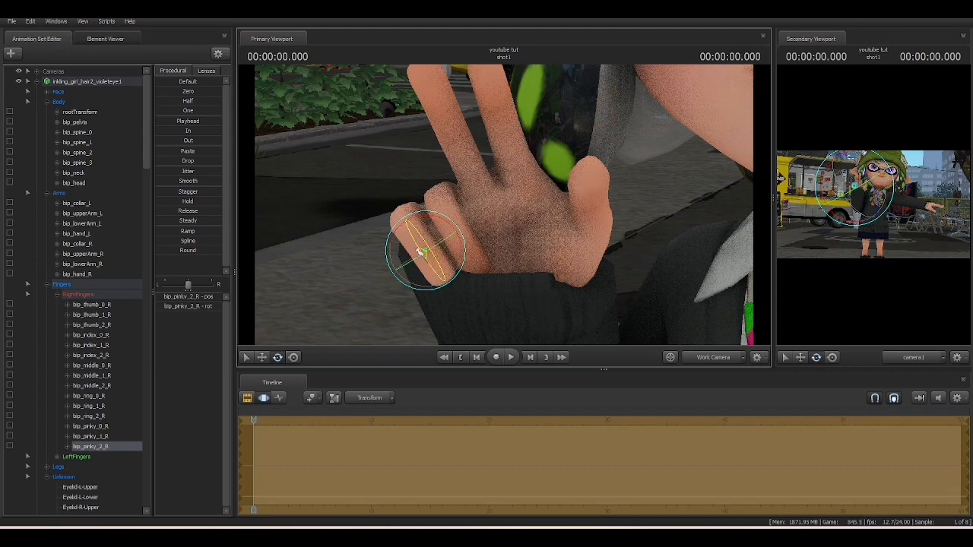
Fold the right thumb across the palm by rotating bip_thumb_0_R, bip_thumb_1_R and bip_thumb_2_R.
left_click(583, 244, "ctrl")
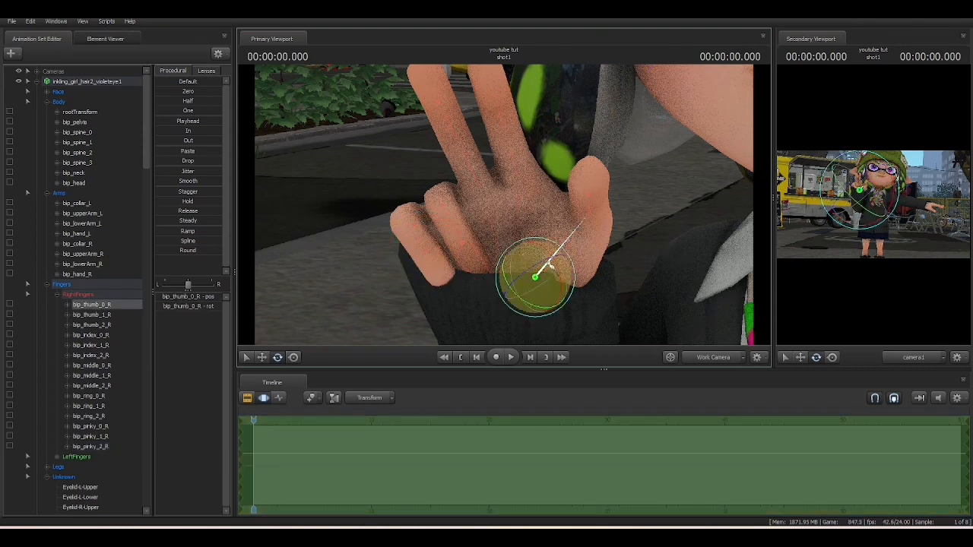
left_click_drag(549, 265, 541, 270)
left_click(576, 220, "ctrl")
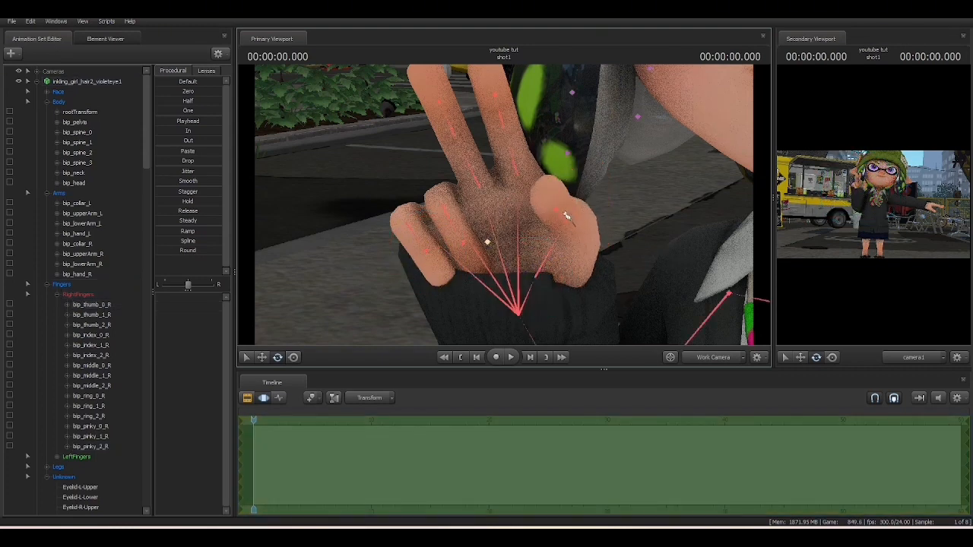
left_click_drag(535, 223, 541, 265)
left_click(549, 261, "ctrl")
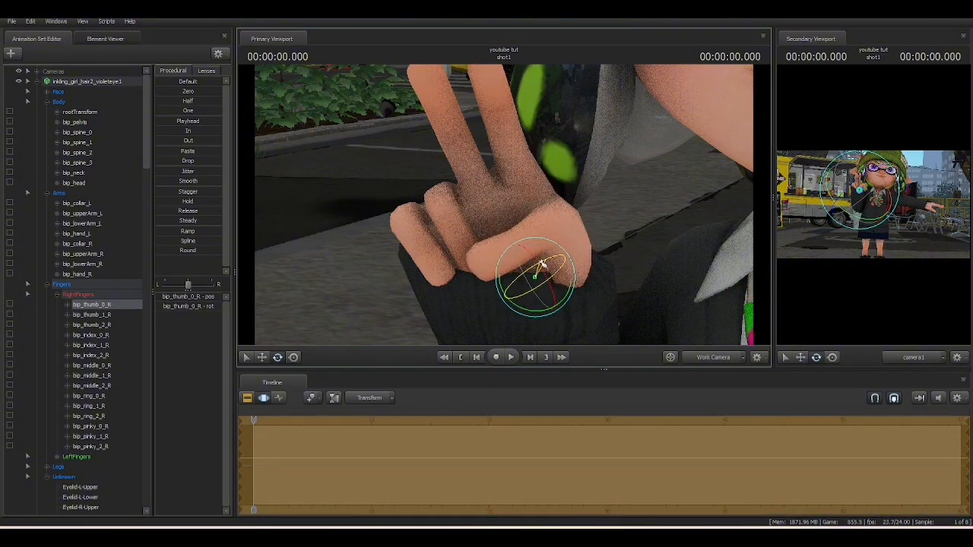
left_click(543, 234, "ctrl")
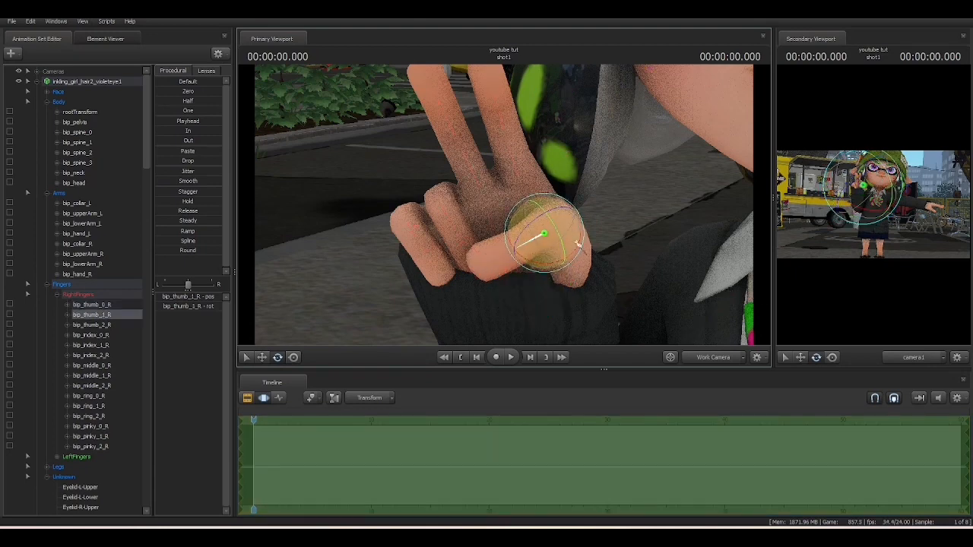
left_click_drag(580, 249, 567, 257)
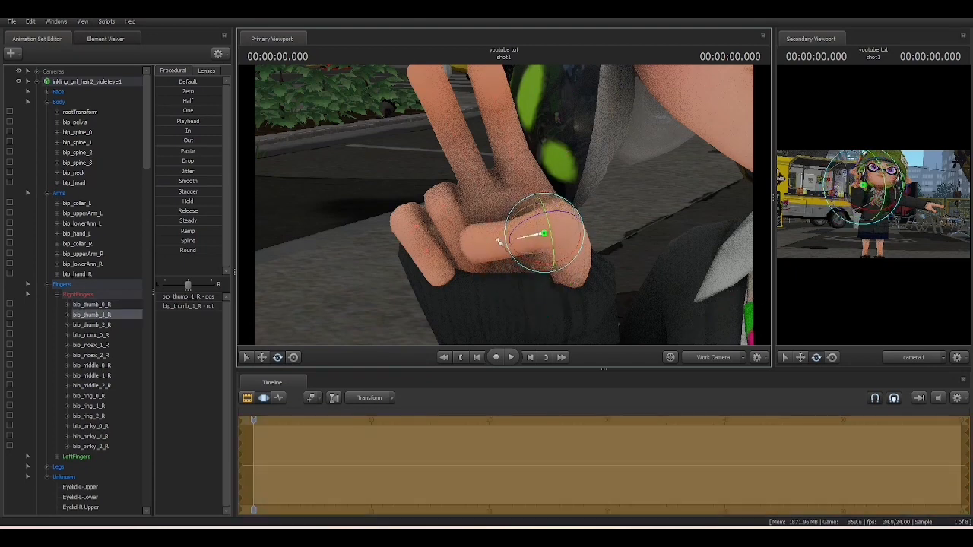
left_click(511, 242, "ctrl")
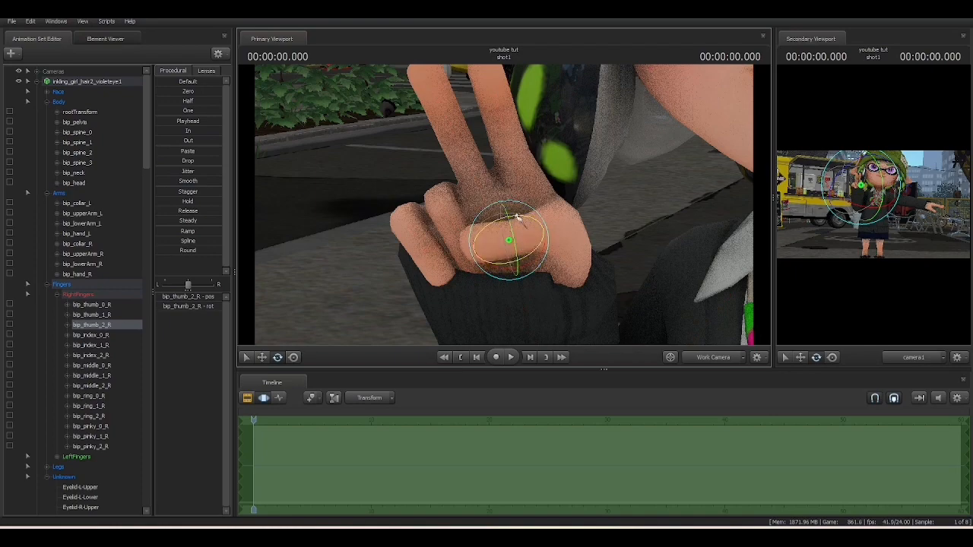
left_click_drag(515, 218, 462, 199)
Adjust the raised index and middle fingers into a peace sign by rotating bip_index_1_R, the middle finger bone and bip_index_0_R.
key("s")
key("w")
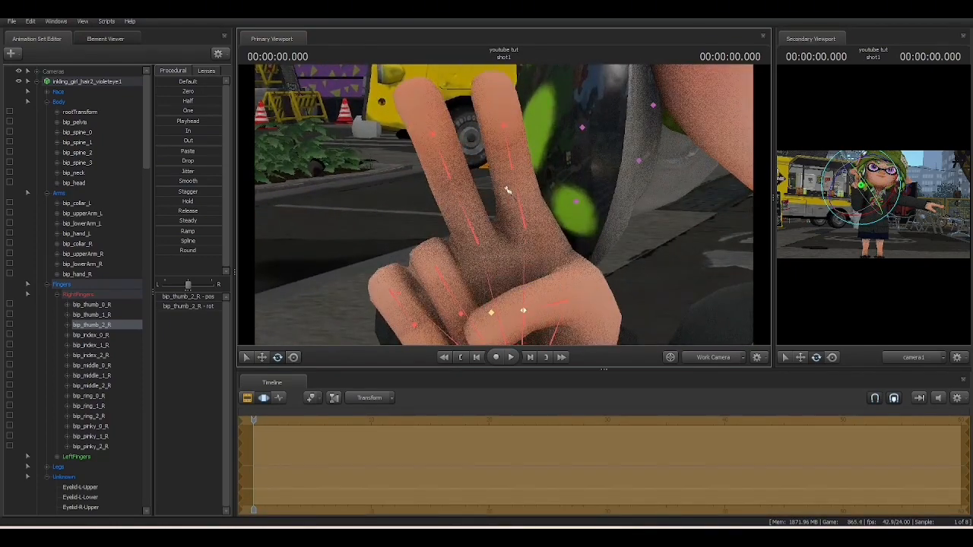
left_click(513, 166, "ctrl")
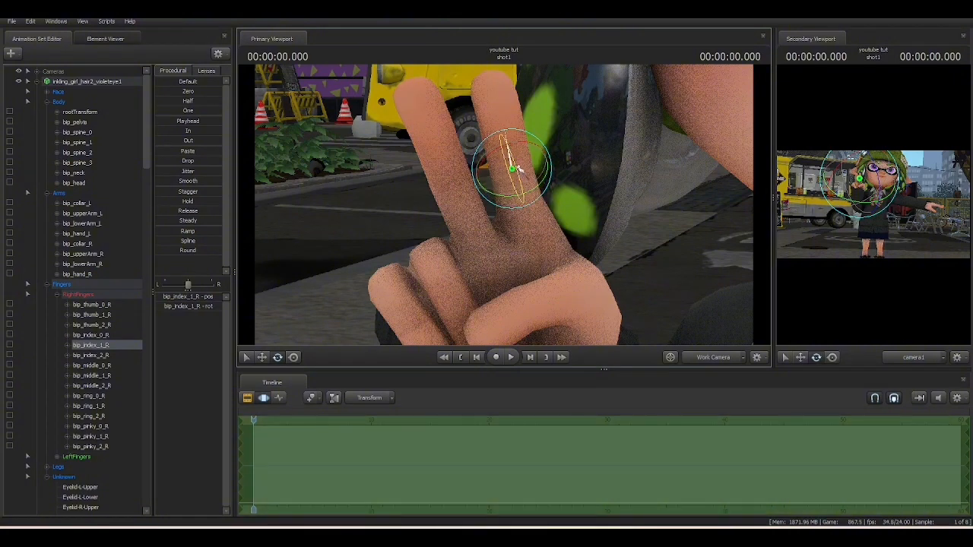
left_click_drag(516, 167, 513, 154)
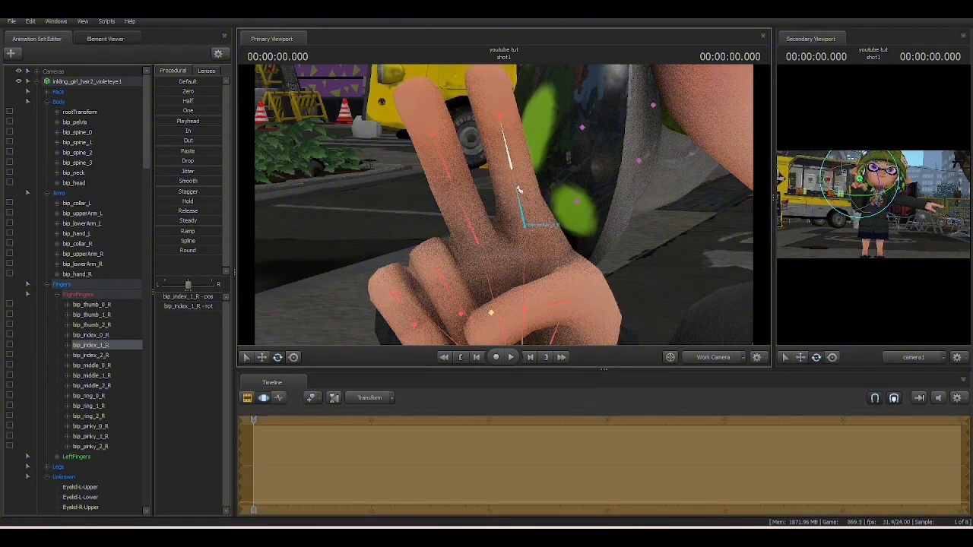
left_click(450, 170, "ctrl")
left_click_drag(449, 172, 446, 162)
left_click(523, 222, "ctrl")
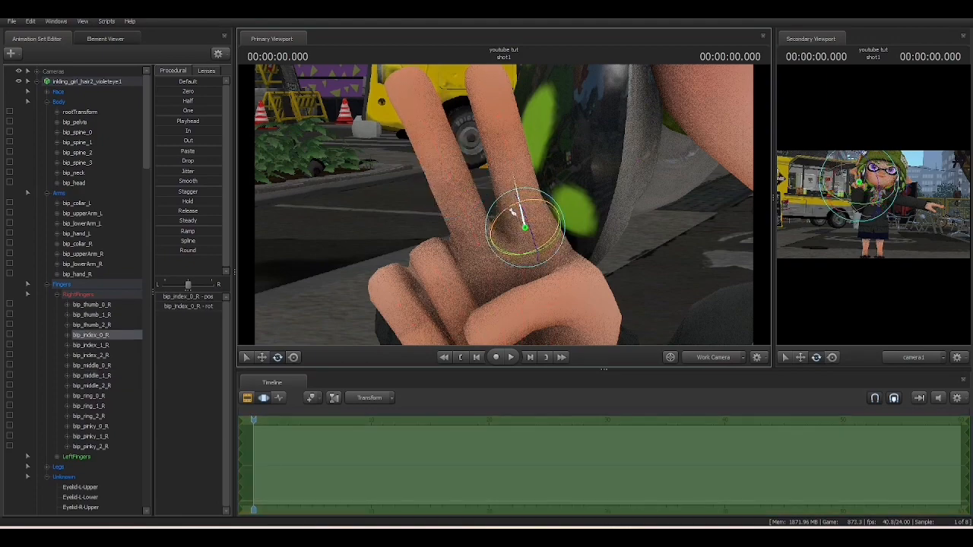
left_click_drag(523, 222, 505, 208)
Collapse the inkling girl's Body, Arms and Fingers control groups.
key("s")
key("w")
key("w")
key("s")
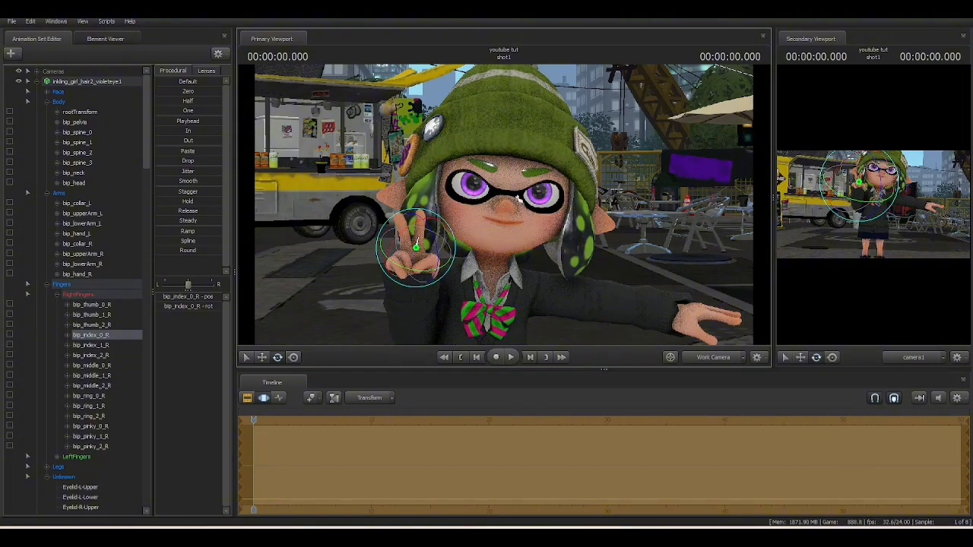
left_click_drag(504, 205, 506, 209)
key("w")
key("s")
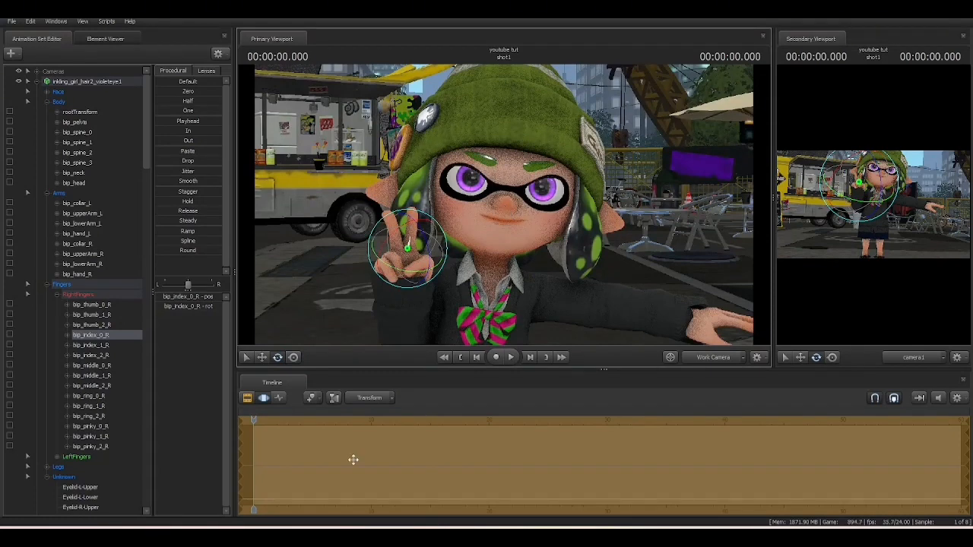
left_click(49, 107)
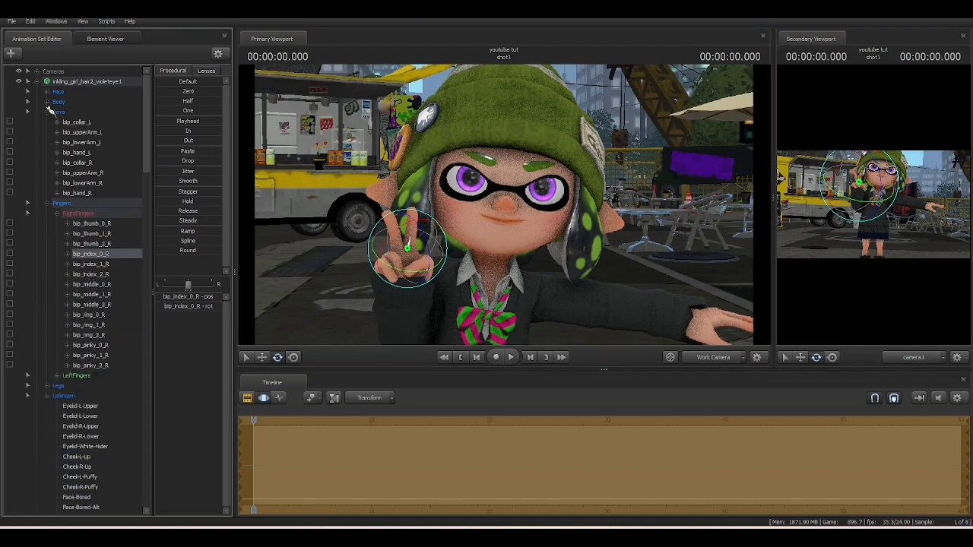
left_click(47, 111)
left_click(47, 122)
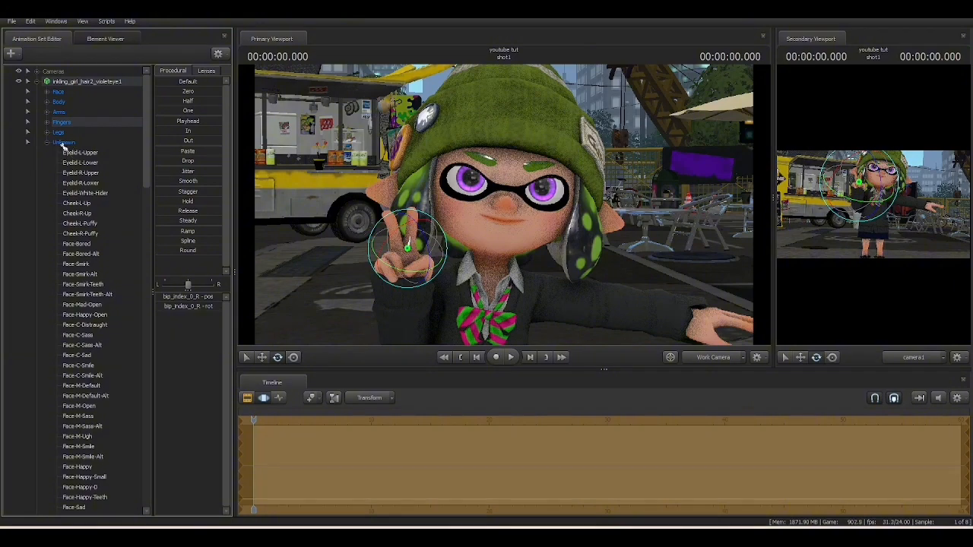
Select all of the inkling girl's Unknown controls and try the Eyelid-L-Lower slider.
left_click(64, 143)
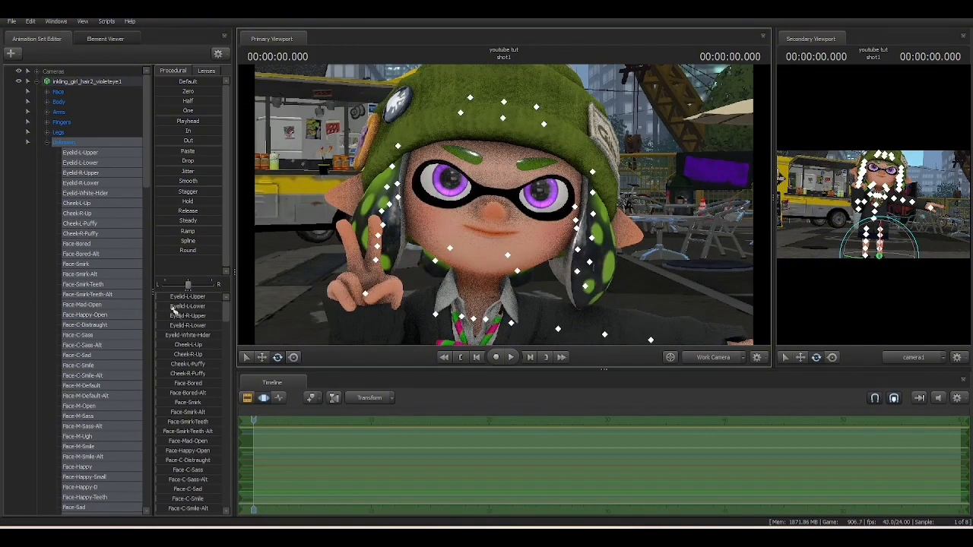
scroll(193, 328, "down", 20)
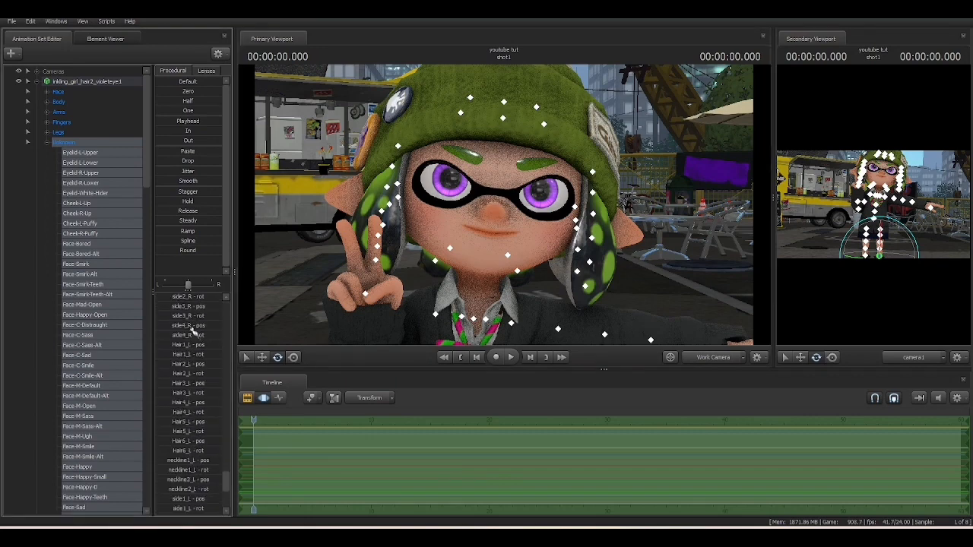
scroll(193, 328, "up", 15)
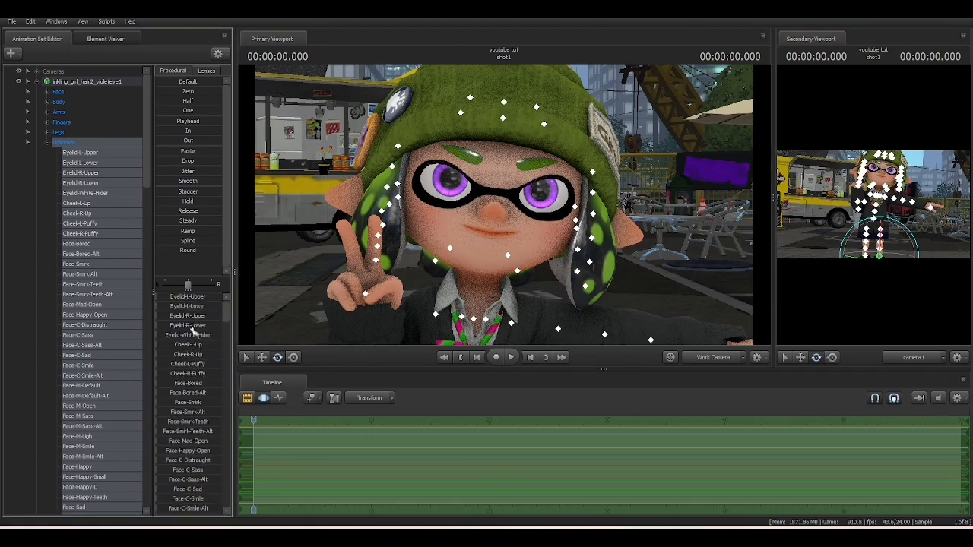
mouse_move(168, 307)
left_mouse_down()
mouse_move(181, 297)
mouse_move(152, 298)
mouse_move(177, 306)
left_mouse_up()
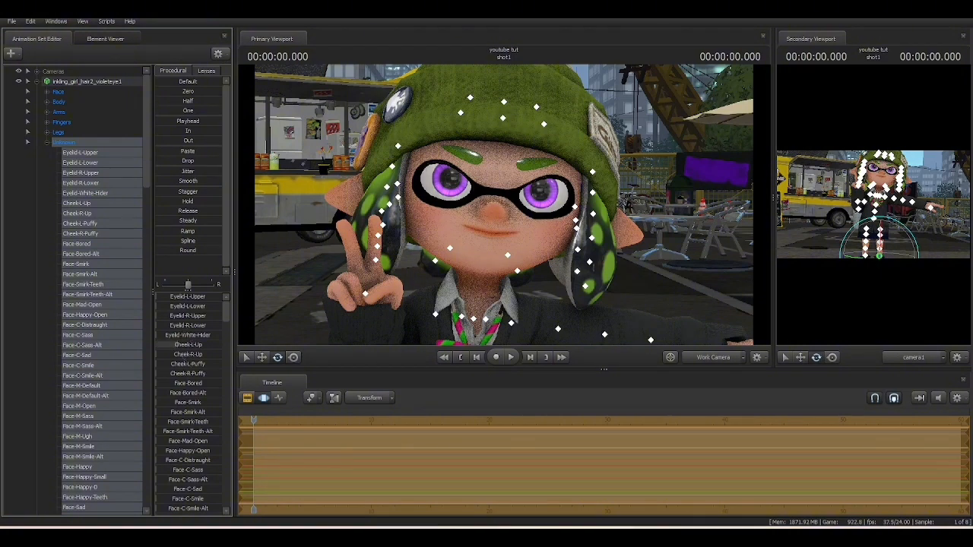
Copy the Cheek-L-Up value 0.496183 to Cheek-R-Up, and try the Cheek-L-Puffy slider.
left_click(192, 345)
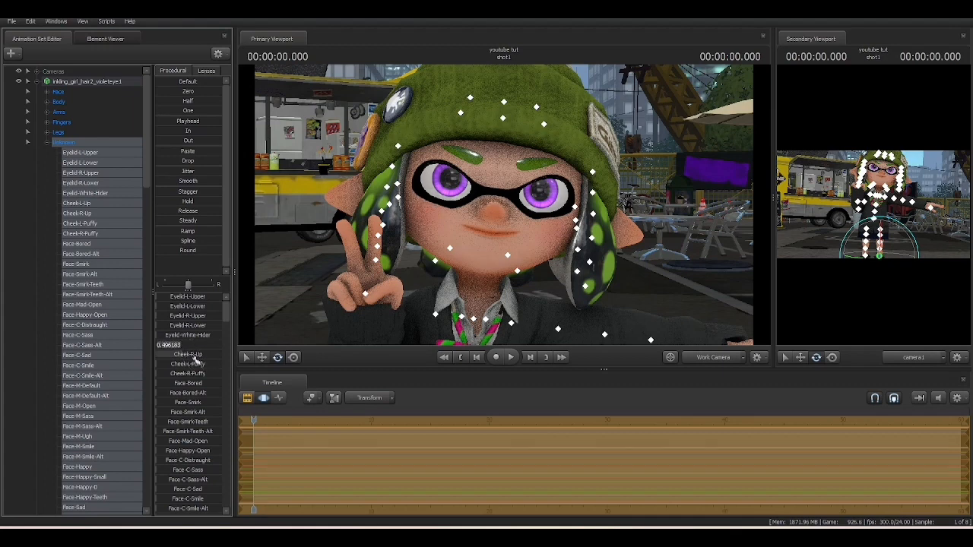
left_click(194, 353)
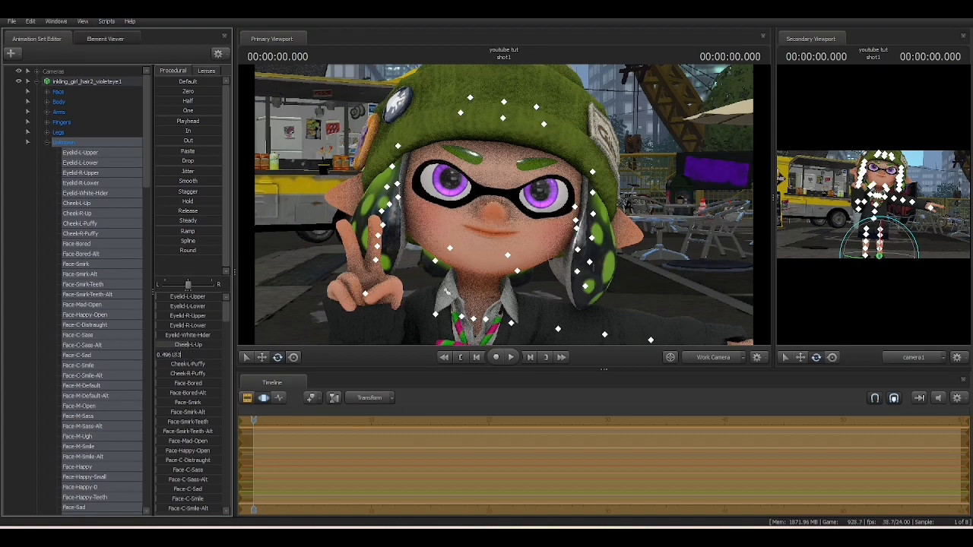
right_click_drag(504, 228, 504, 208)
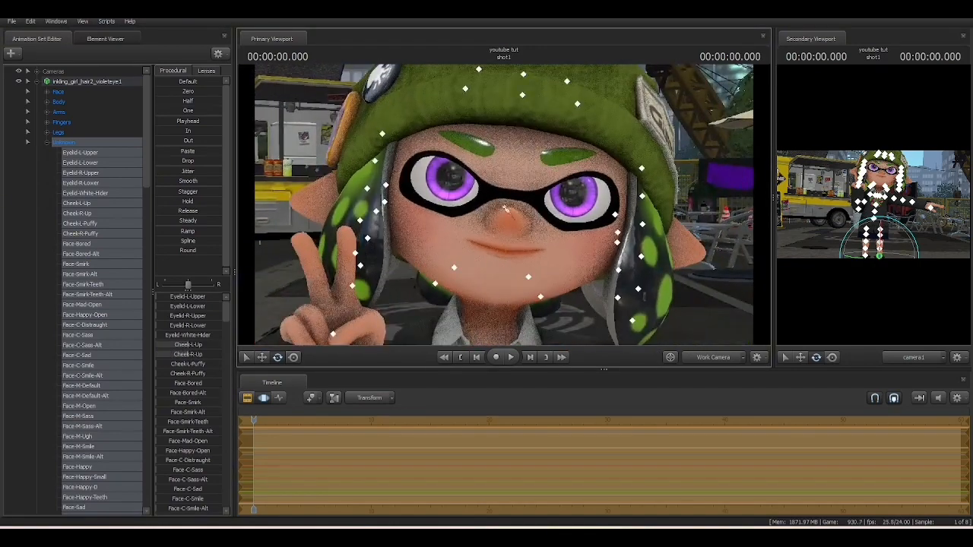
left_click_drag(174, 368, 195, 368)
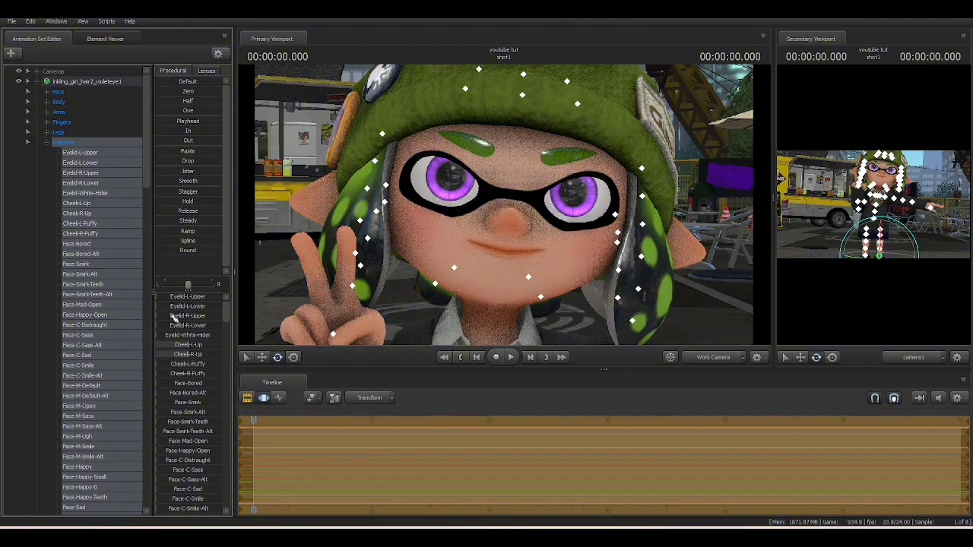
Raise the Eyelid-L-Lower and Eyelid-R-Lower sliders slightly, try Face-Smirk-Alt, and open the mouth with Face-Happy-O.
left_click_drag(175, 305, 179, 305)
left_click_drag(258, 334, 234, 414)
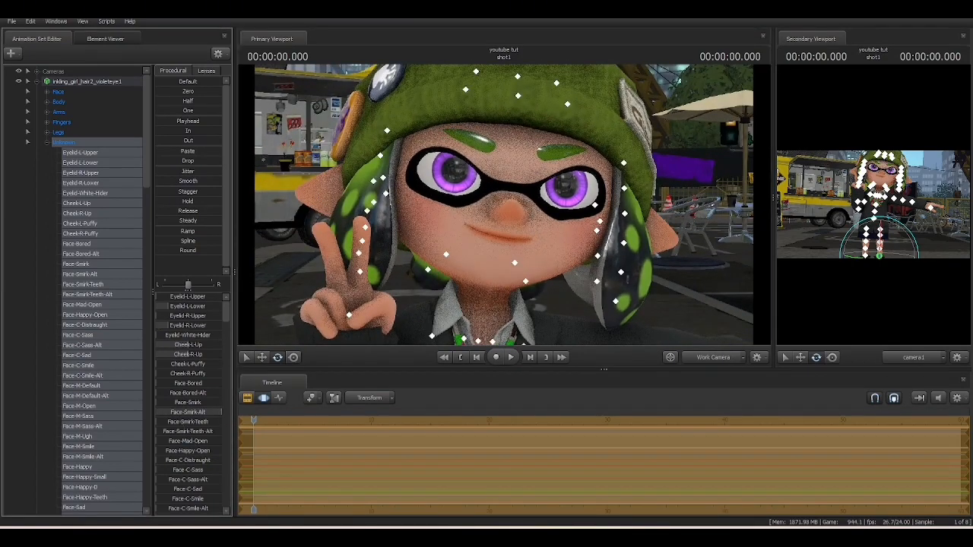
scroll(169, 466, "down", 1)
scroll(184, 491, "down", 4)
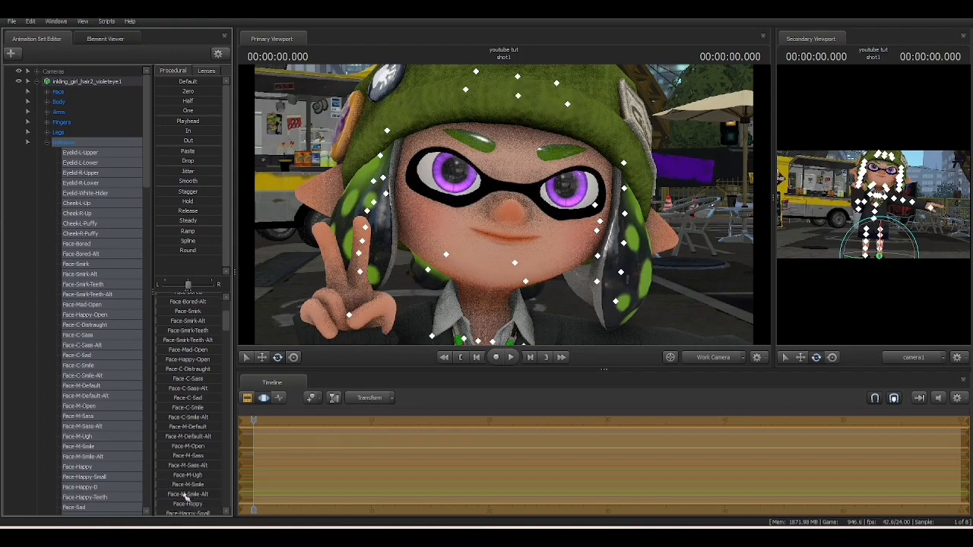
left_click_drag(176, 465, 196, 464)
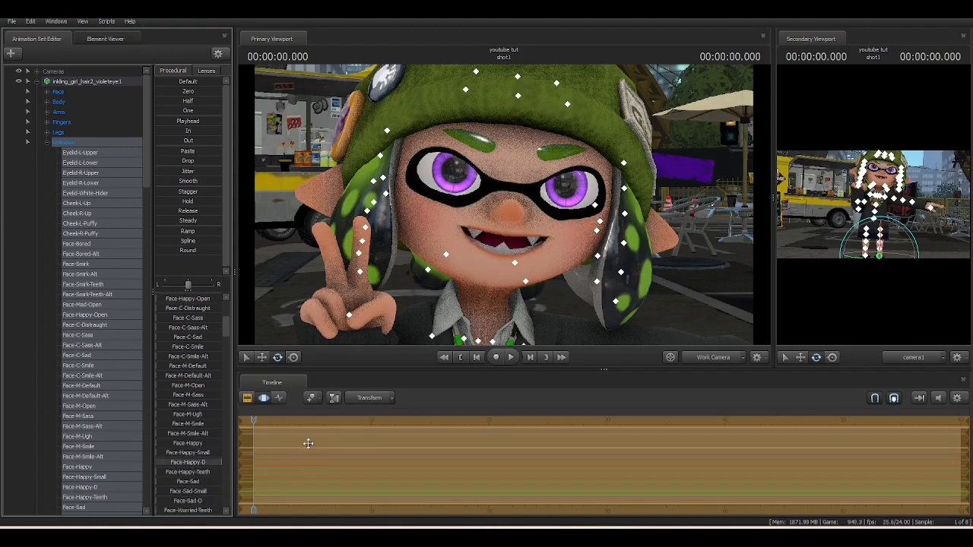
Adjust the eyebrows with the EyeBrow-R-Surprised and EyeBrow-L-Surprised sliders.
scroll(179, 394, "down", 7)
scroll(179, 394, "down", 4)
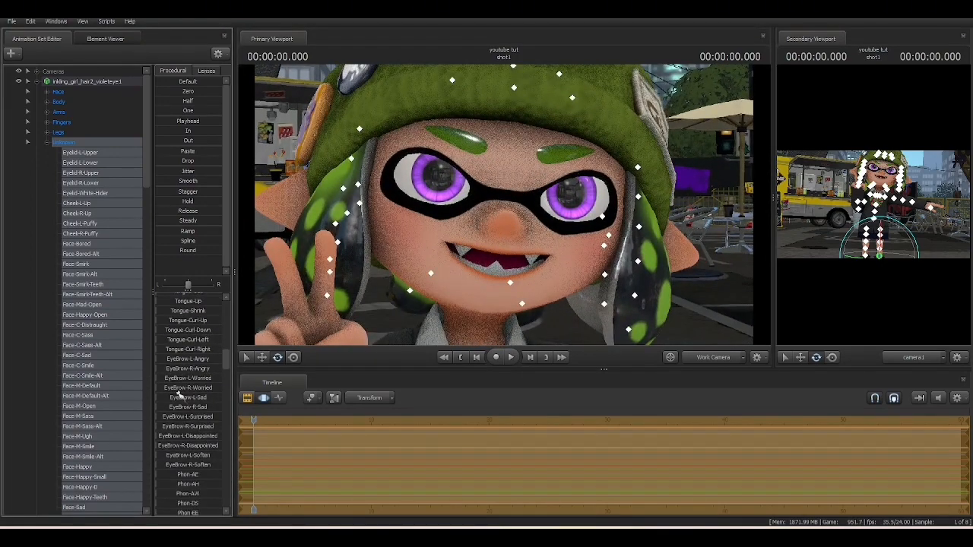
left_click_drag(180, 425, 190, 425)
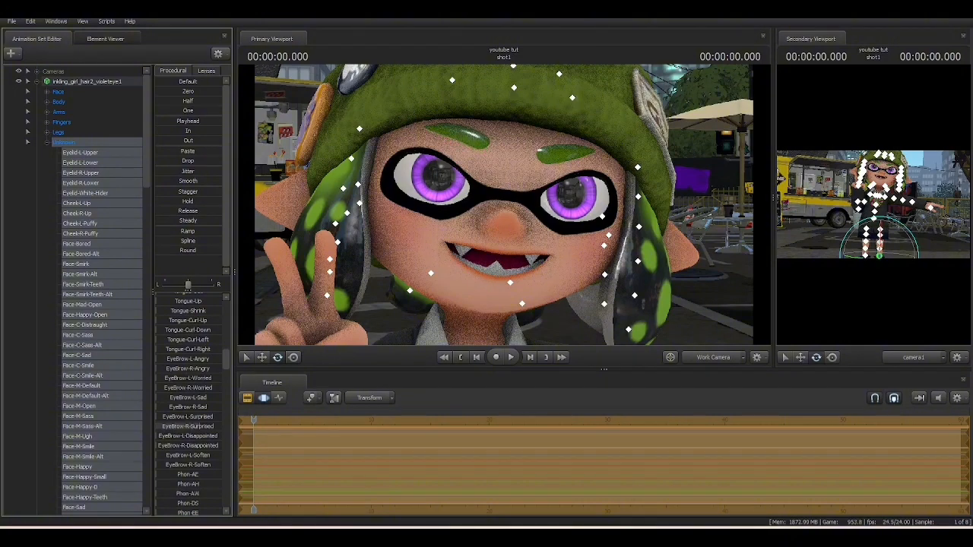
left_click(191, 426)
left_click(176, 416)
Select bip_head and rotate it to tilt the inkling girl's head sideways.
right_click_drag(502, 206, 503, 254)
left_click(505, 249)
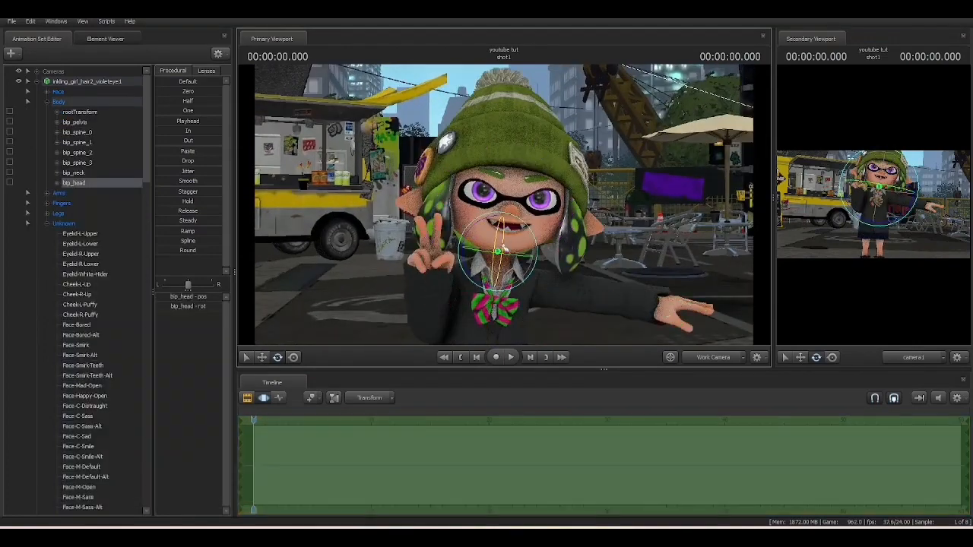
left_click_drag(501, 243, 498, 221)
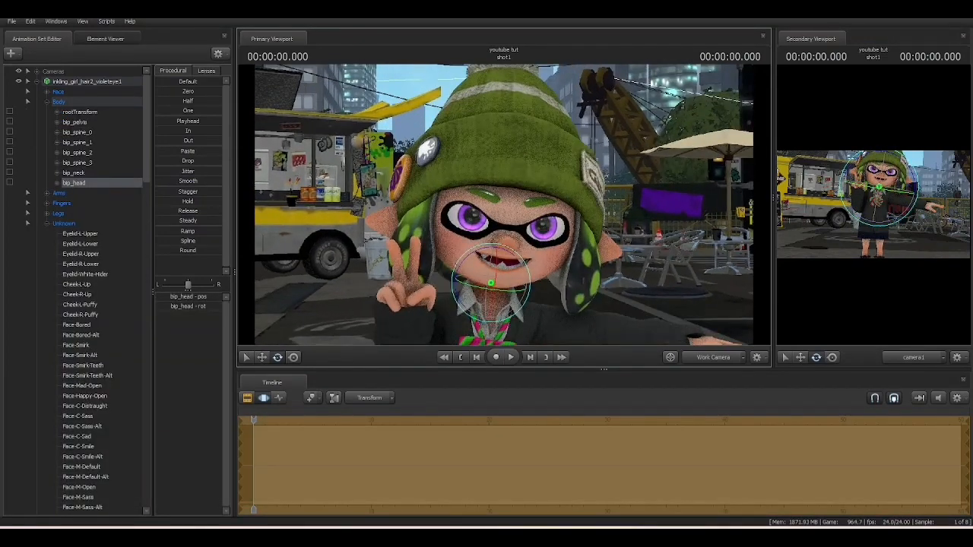
Select the Face controls, view the shot through camera1 and adjust the localViewTargetFactor slider.
left_click(57, 92)
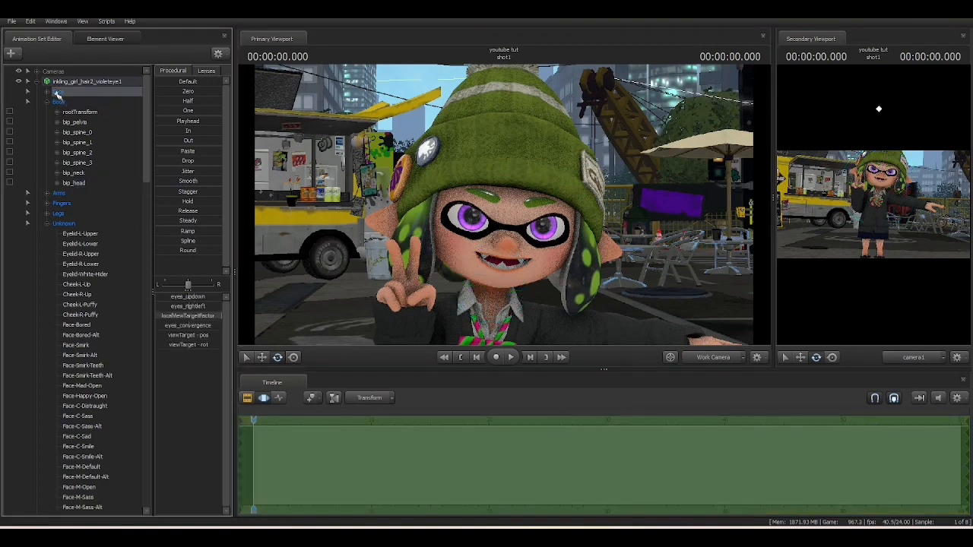
left_click(706, 360)
left_click(190, 315)
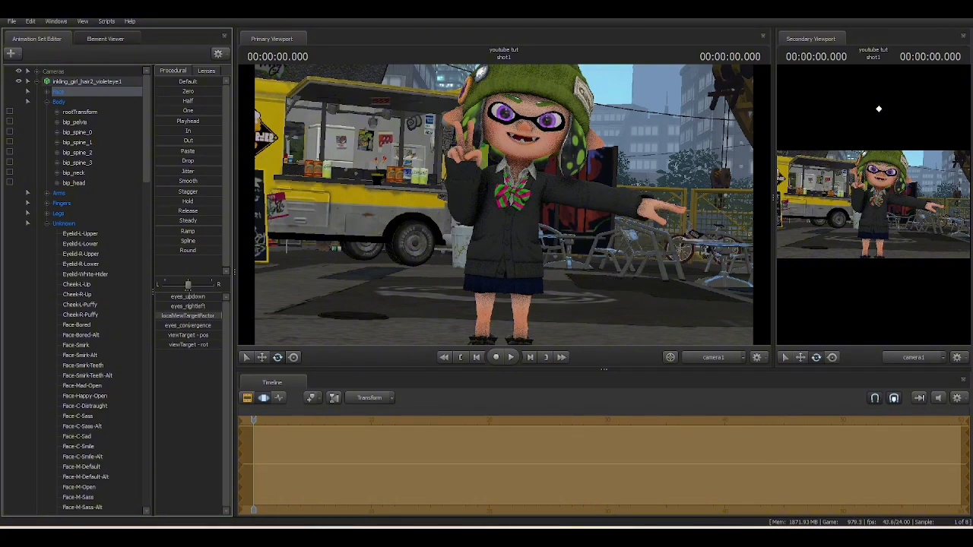
Return to the Work Camera and rotate bip_upperArm_L so the outstretched left arm hangs down beside the body.
left_click(731, 357)
left_click_drag(693, 326, 714, 320)
key("w")
key("s")
mouse_move(504, 205)
left_mouse_down()
mouse_move(490, 255)
mouse_move(504, 205)
left_mouse_up()
key("w")
left_click(501, 194, "ctrl")
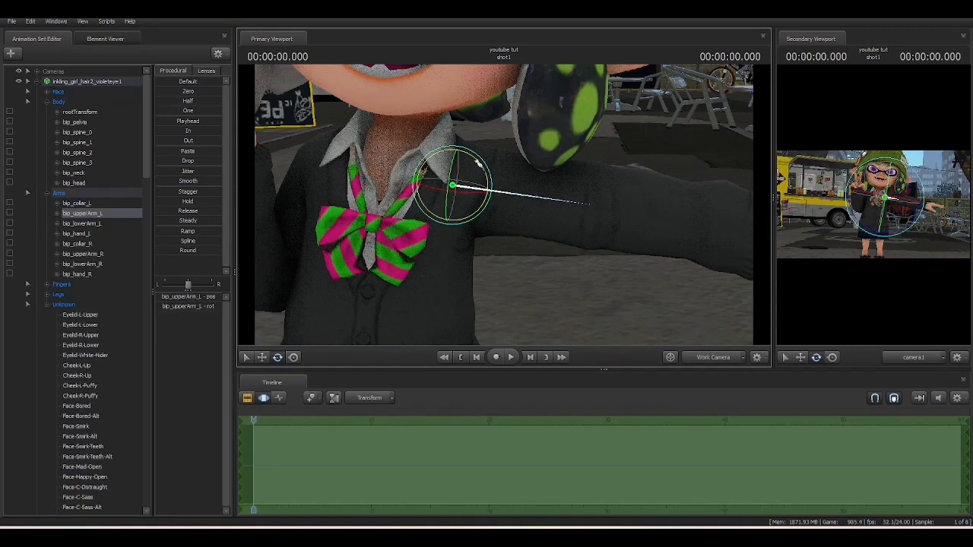
left_click_drag(482, 161, 490, 205)
left_click_drag(504, 205, 478, 247)
key("s")
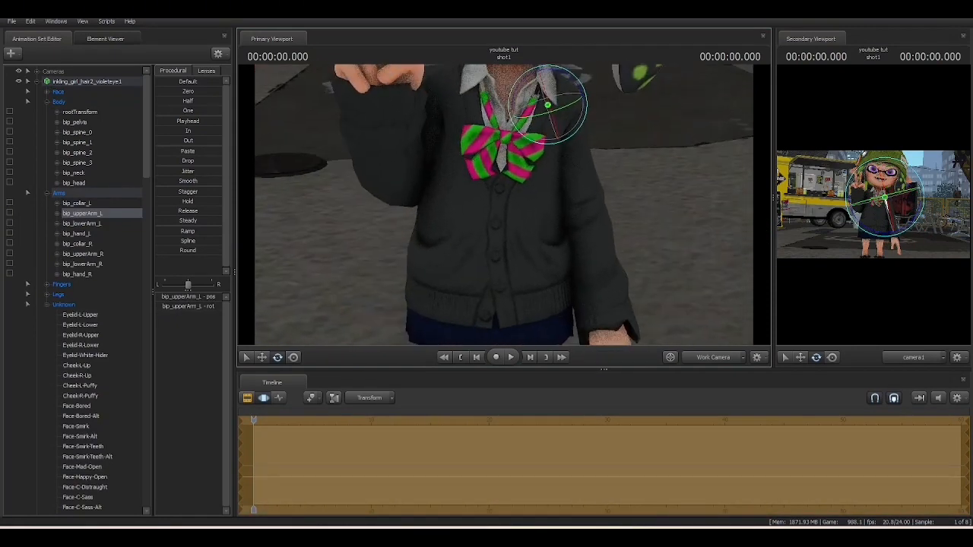
Bend the left forearm across the front of the body by rotating the lower arm, and select the left hand.
left_click(586, 246, "ctrl")
left_click_drag(582, 221, 520, 241)
left_click(524, 234, "ctrl")
Pose the left hand's fingers by rotating bip_thumb_0_L, bip_index_0_L and bip_middle_1_L.
left_click(498, 227, "ctrl")
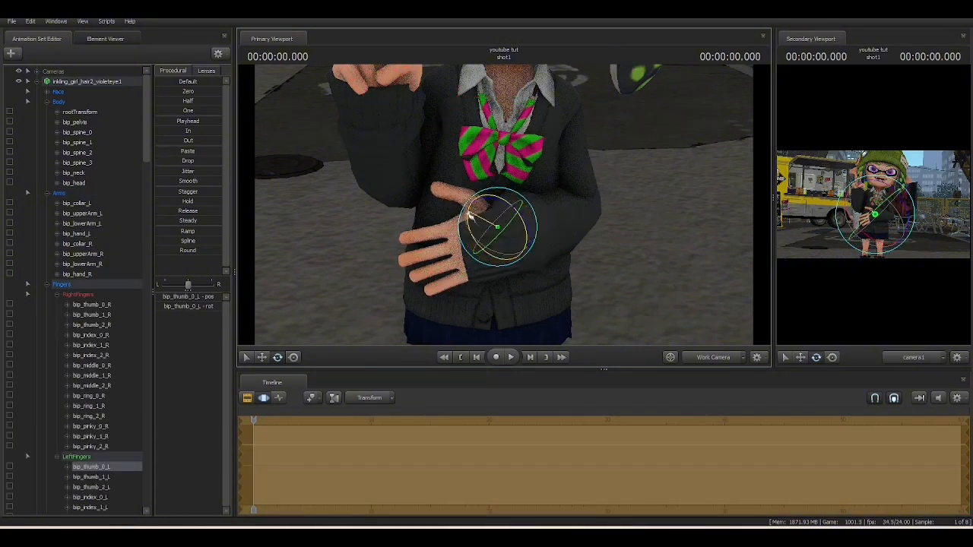
left_click_drag(470, 217, 500, 249)
key("w")
key("a")
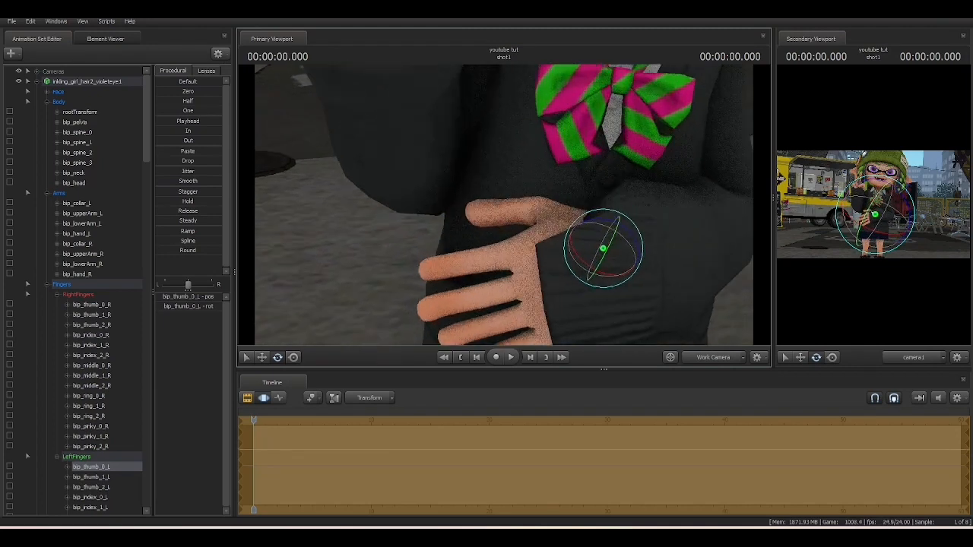
left_click(504, 218)
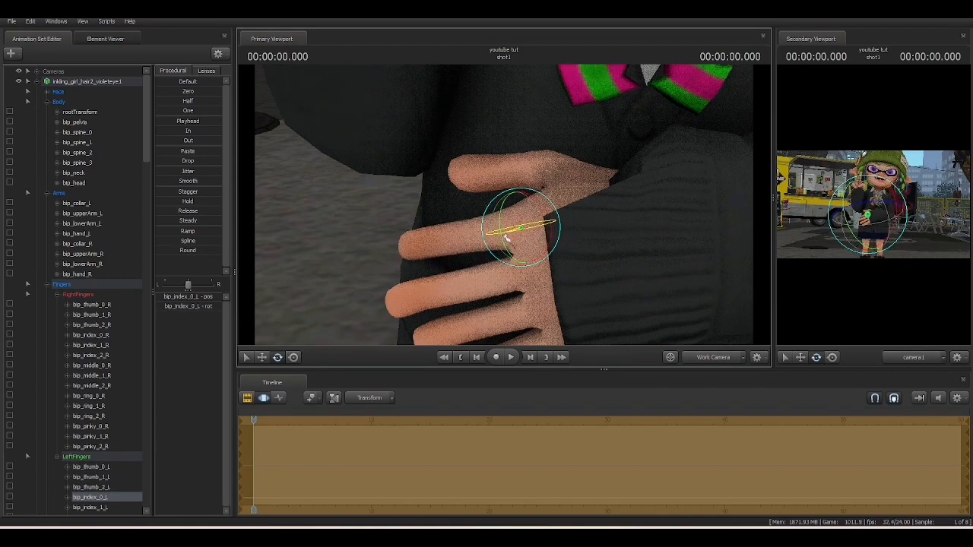
left_click(450, 298)
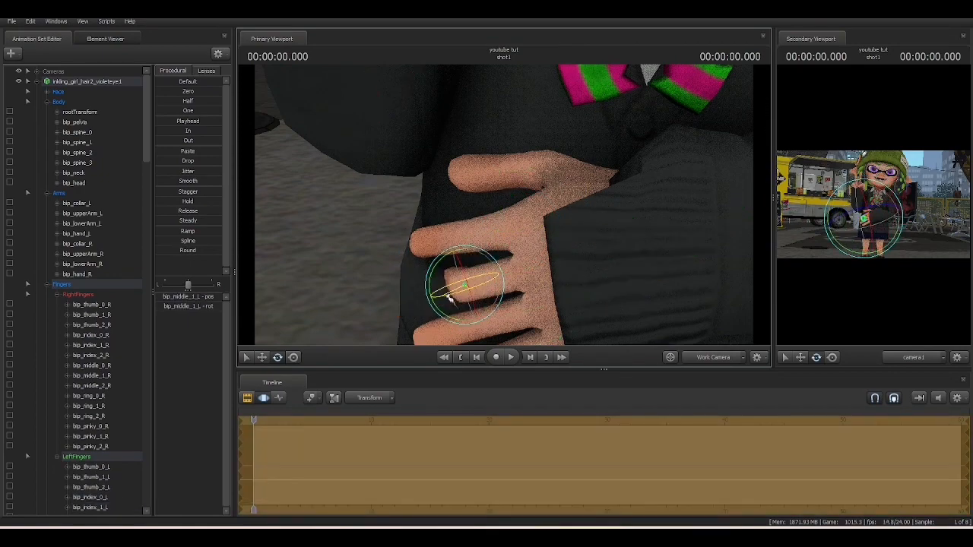
left_click_drag(450, 298, 459, 293)
Curl the left ring and little fingers by rotating bip_ring_1_L and bip_pinky_1_L.
key("a")
key("w")
left_click(509, 262, "ctrl")
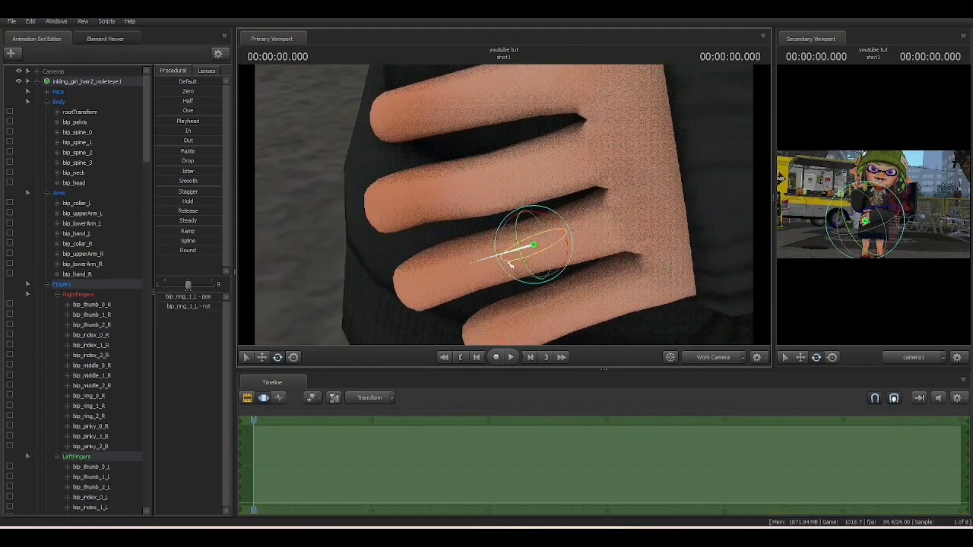
left_click_drag(510, 265, 519, 263)
left_click(561, 319, "ctrl")
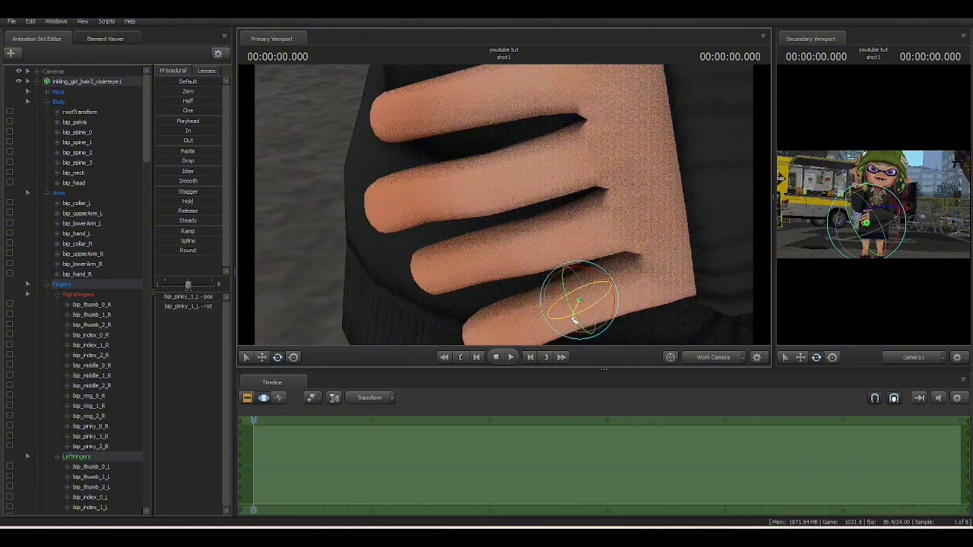
left_click_drag(575, 322, 631, 228)
Curve the left hair tentacle by rotating Hair3_L, Hair4_L and Hair5_L.
key("s")
key("s")
key("w")
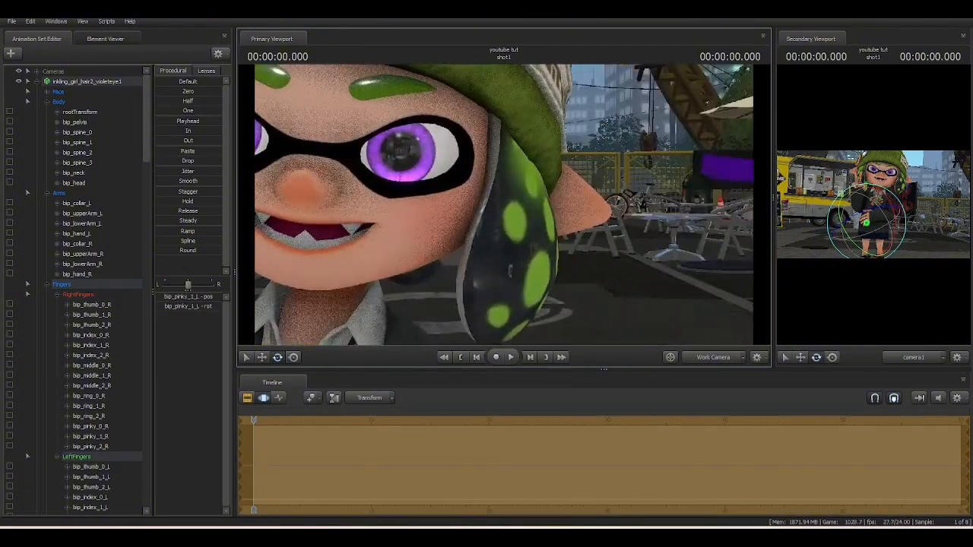
left_click(520, 184, "ctrl")
left_click(519, 185, "ctrl")
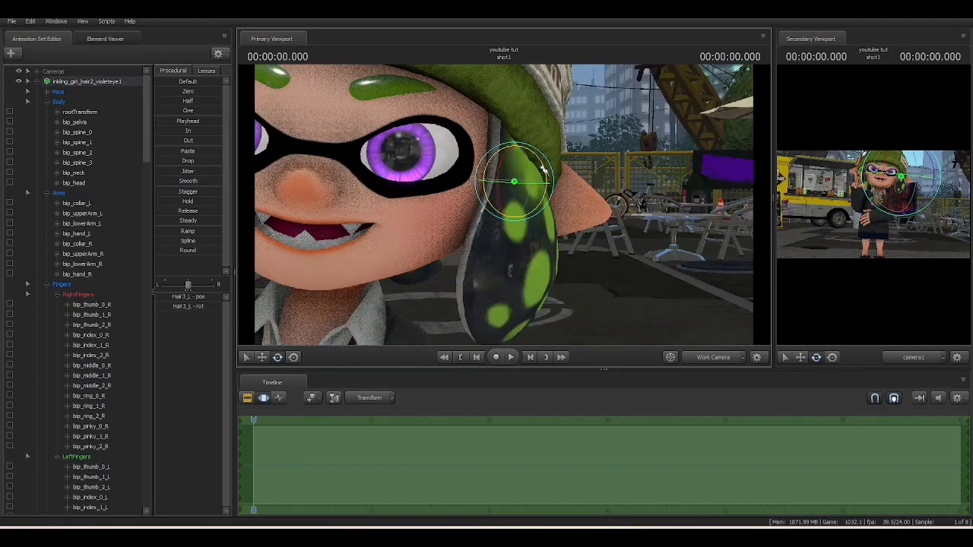
left_click_drag(543, 169, 537, 161)
left_click(518, 225, "ctrl")
left_click_drag(544, 212, 541, 207)
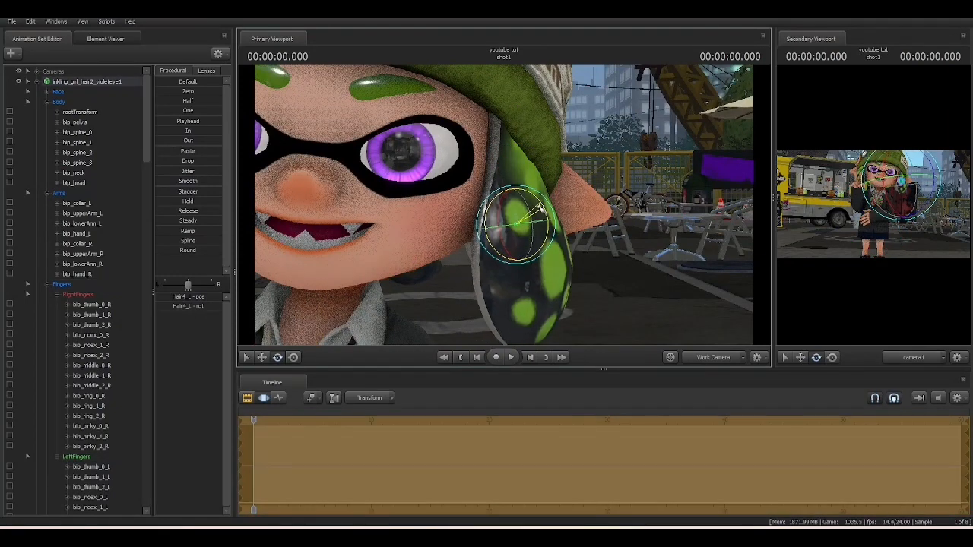
left_click(524, 266, "ctrl")
left_click_drag(545, 251, 505, 209)
Curve the right hair tentacle behind the peace sign by rotating Hair3_R, Hair4_R, Hair5_R and Hair6_R.
key("a")
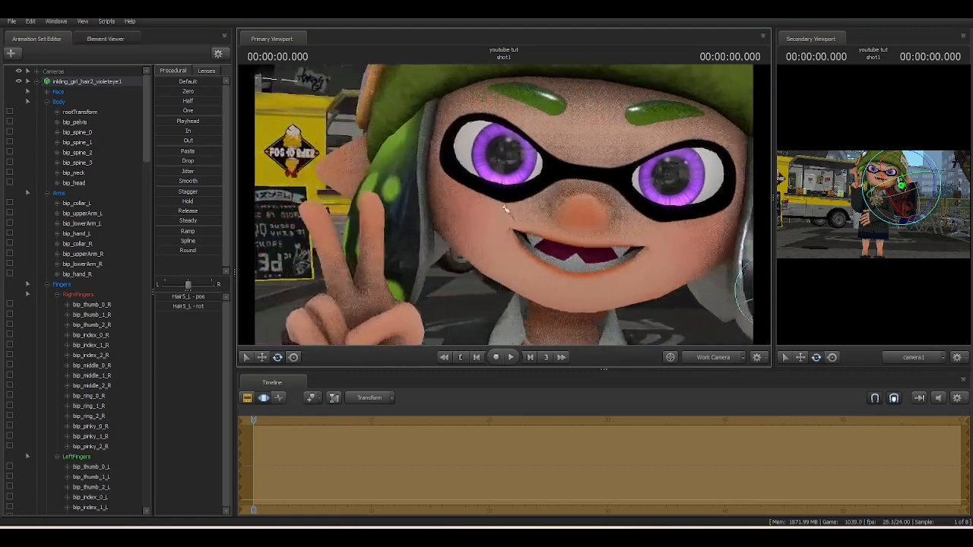
left_click(404, 159, "ctrl")
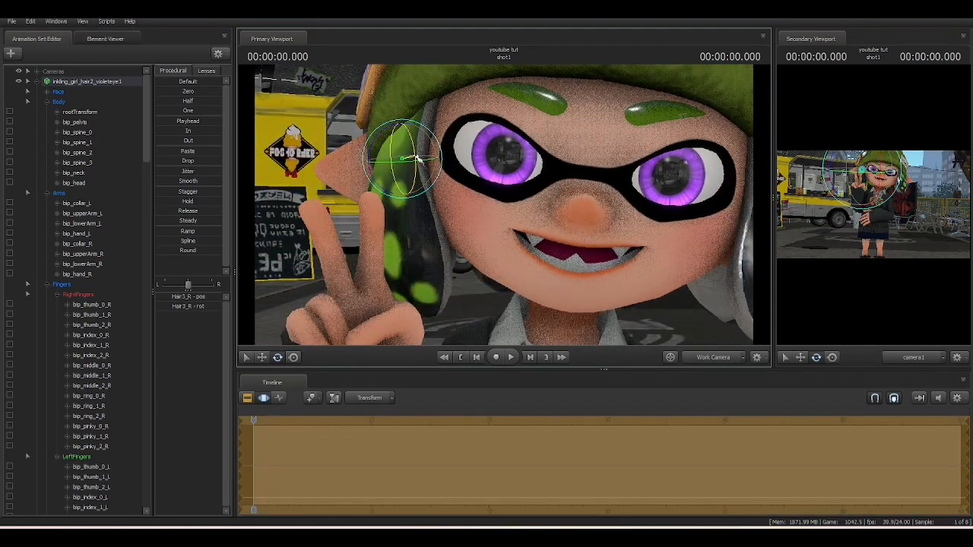
left_click_drag(417, 158, 415, 160)
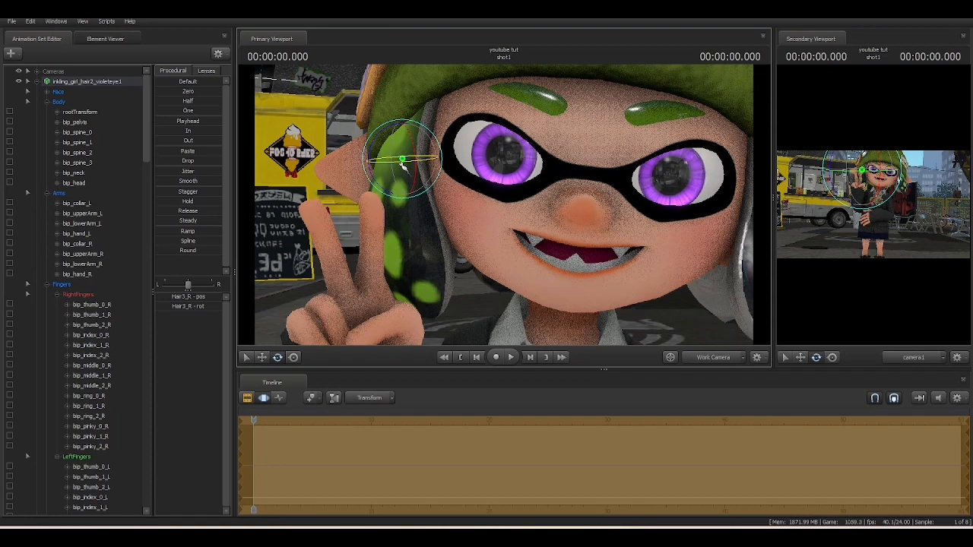
key("ctrl")
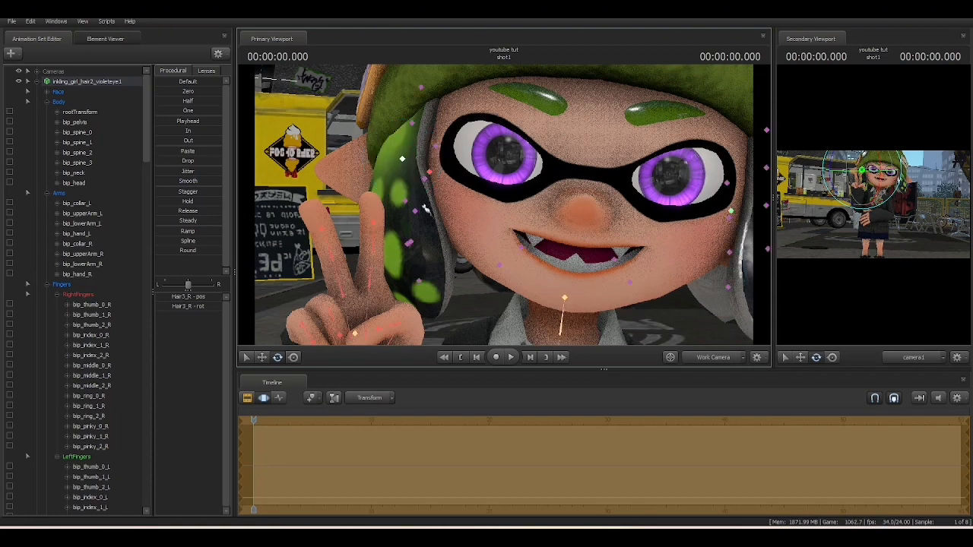
left_click(411, 211)
left_click_drag(380, 174, 407, 241)
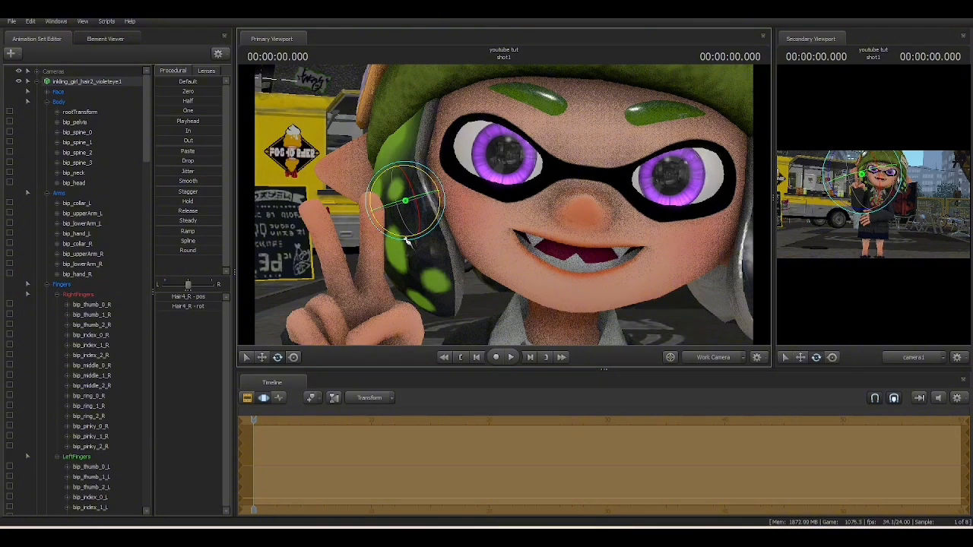
left_click(420, 242)
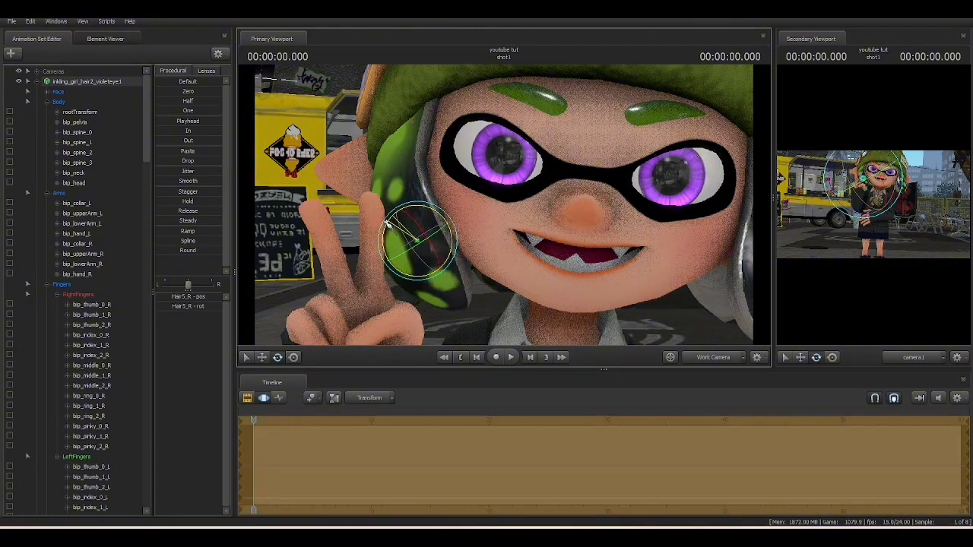
left_click(447, 275)
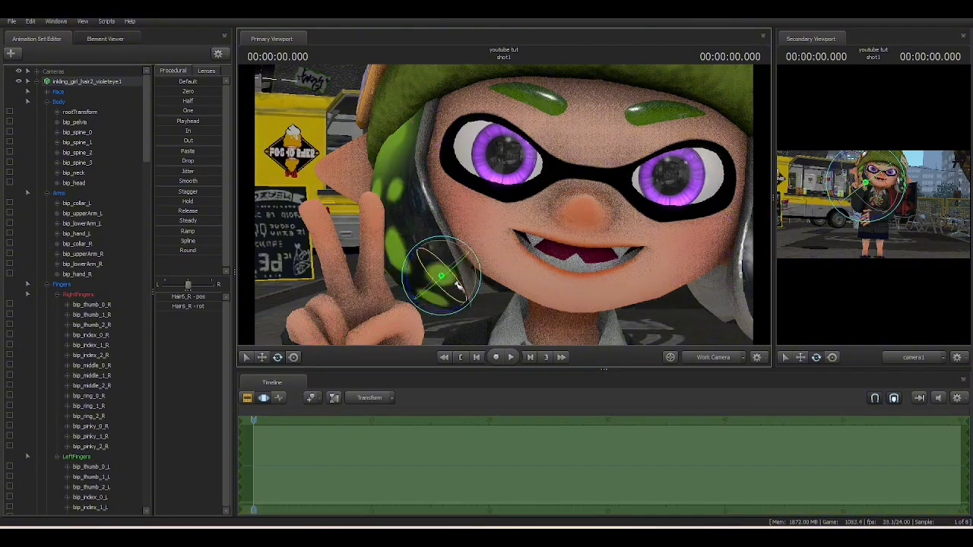
scroll(447, 275, "down", 5)
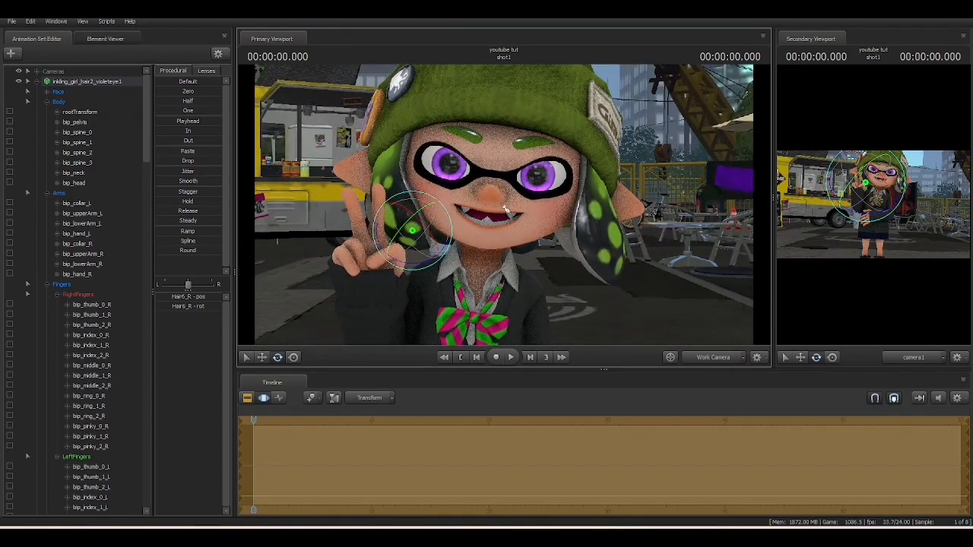
Pose the right leg by rotating bip_hip_R and bending the knee with bip_knee_R.
left_click_drag(505, 209, 525, 184)
left_click(506, 208, "ctrl")
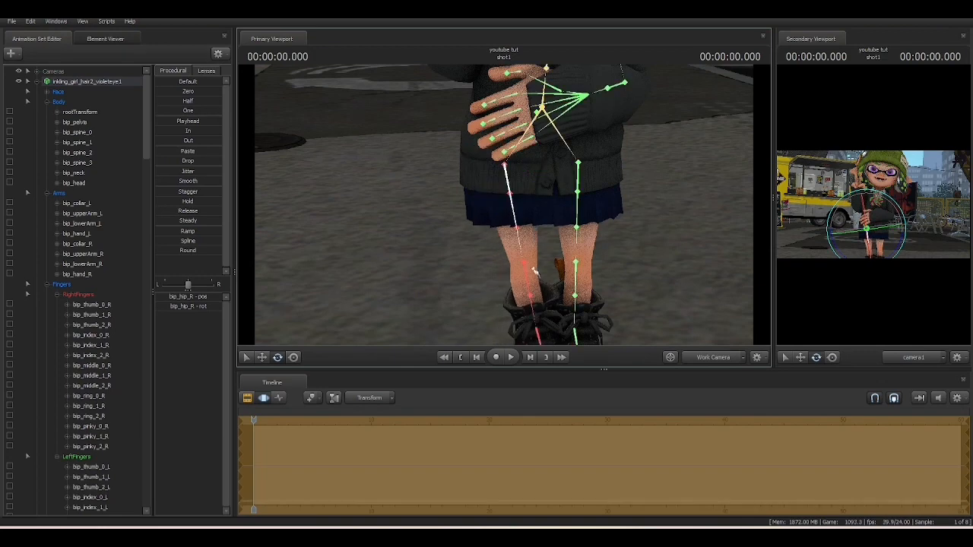
left_click(532, 280, "ctrl")
left_click_drag(511, 259, 495, 195)
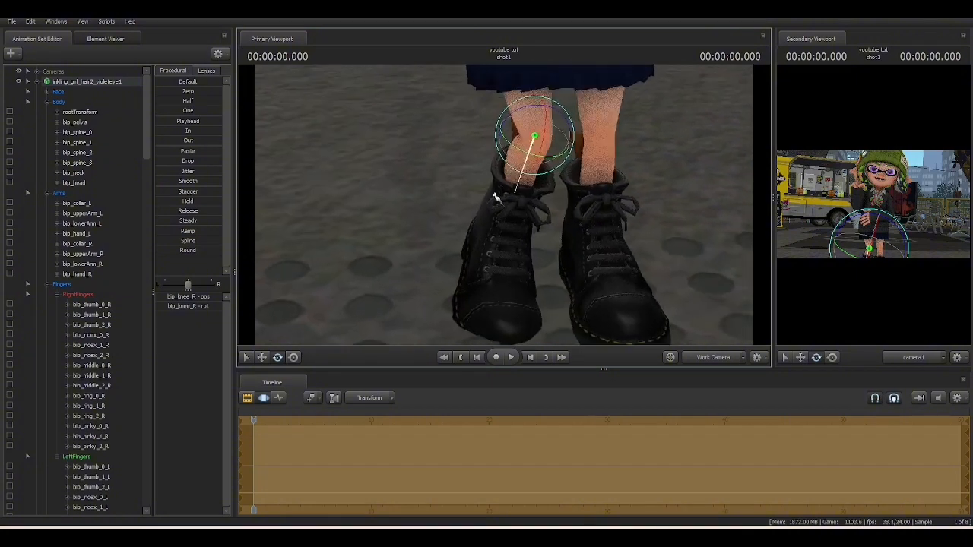
left_click_drag(512, 114, 504, 130)
Level the right boot on the ground by rotating bip_foot_R and bip_toe_R.
left_click(523, 214, "ctrl")
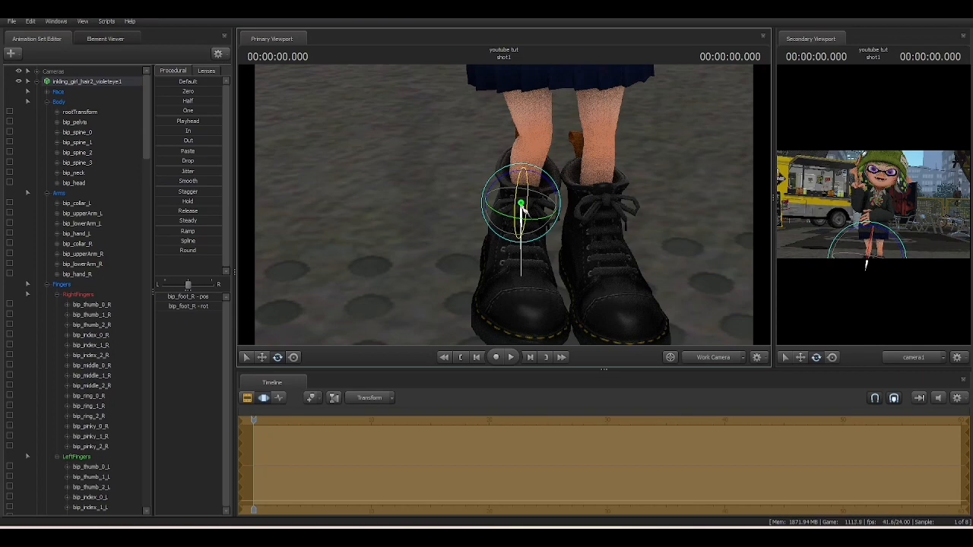
left_click_drag(561, 266, 564, 228)
left_click(617, 257, "ctrl")
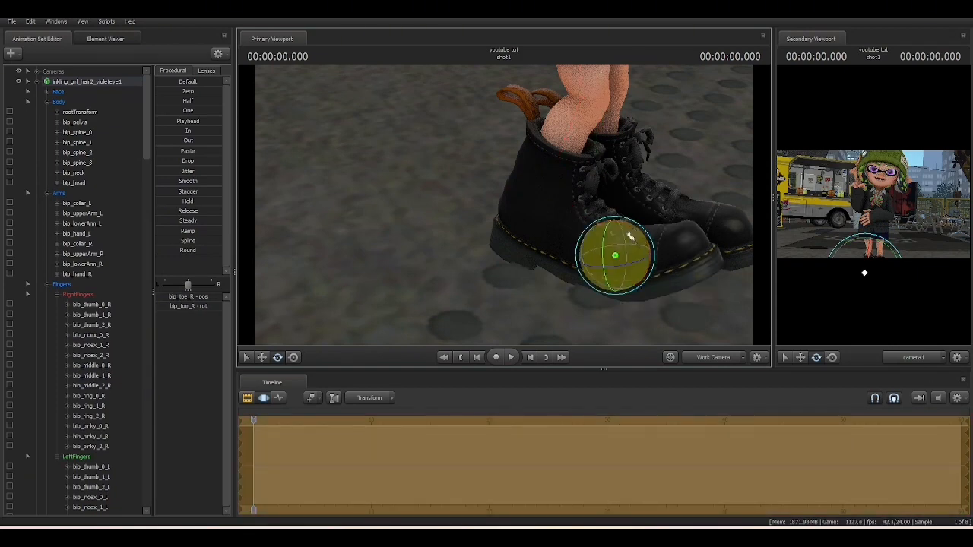
left_click_drag(645, 200, 530, 191)
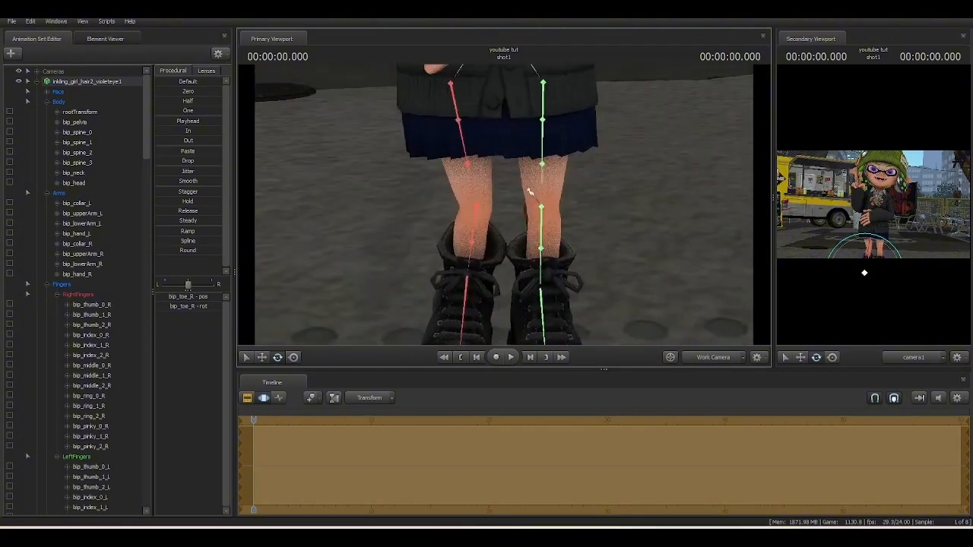
Pose the left leg by rotating bip_hip_L and tilt the left boot by rotating bip_foot_L.
left_click(545, 145, "ctrl")
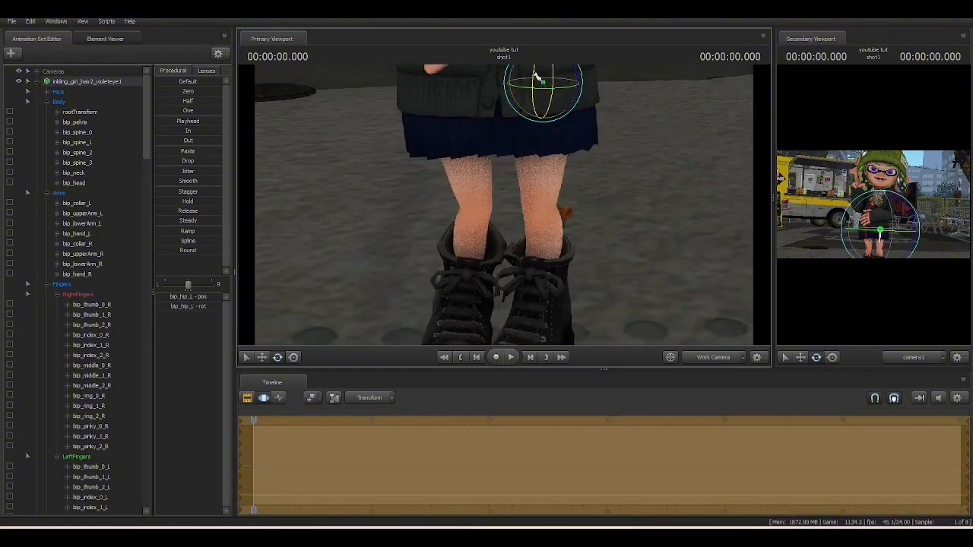
left_click_drag(536, 76, 546, 83)
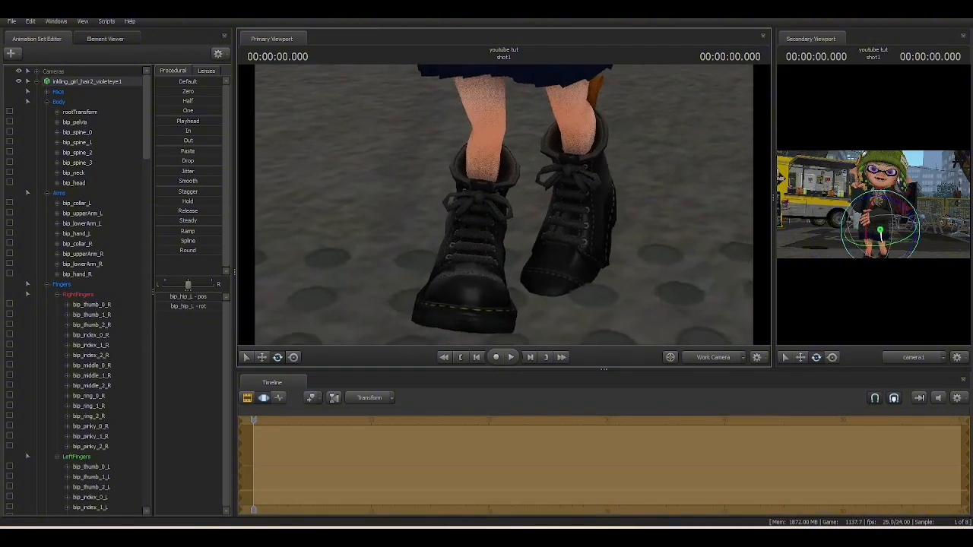
left_click_drag(504, 205, 460, 207)
left_click(476, 212, "ctrl")
left_click(463, 233, "ctrl")
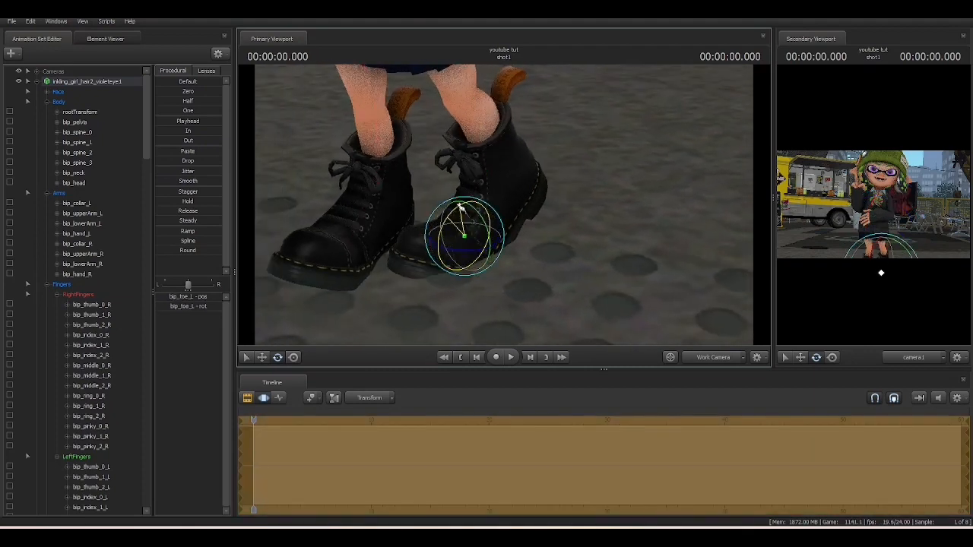
left_click(489, 161, "ctrl")
left_click_drag(487, 158, 473, 149)
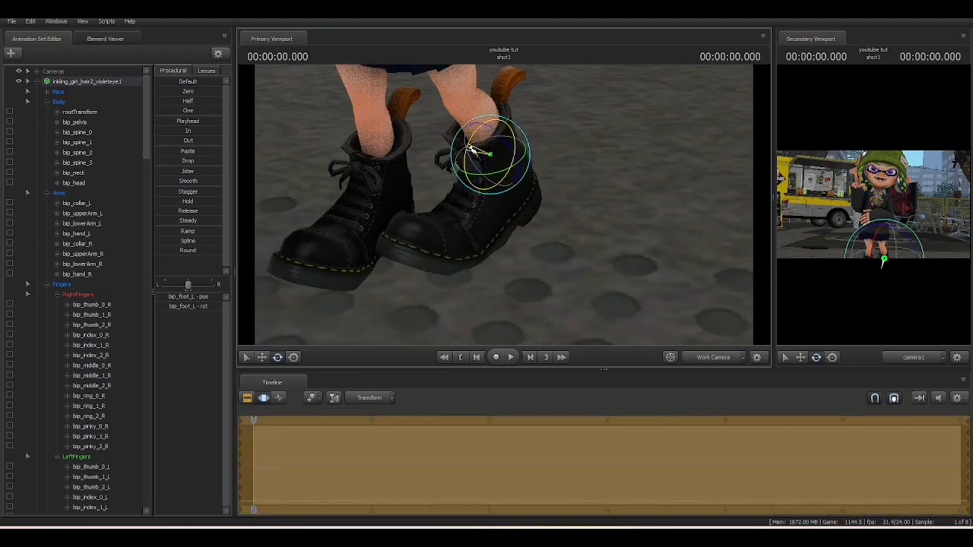
Bend the left boot's toe with bip_toe_L to sit on the ground, and check the pose through camera1.
left_click(458, 234, "ctrl")
left_click_drag(444, 223, 435, 218)
left_click_drag(476, 247, 469, 247)
left_click_drag(440, 219, 435, 223)
key("s")
left_click_drag(506, 209, 505, 209)
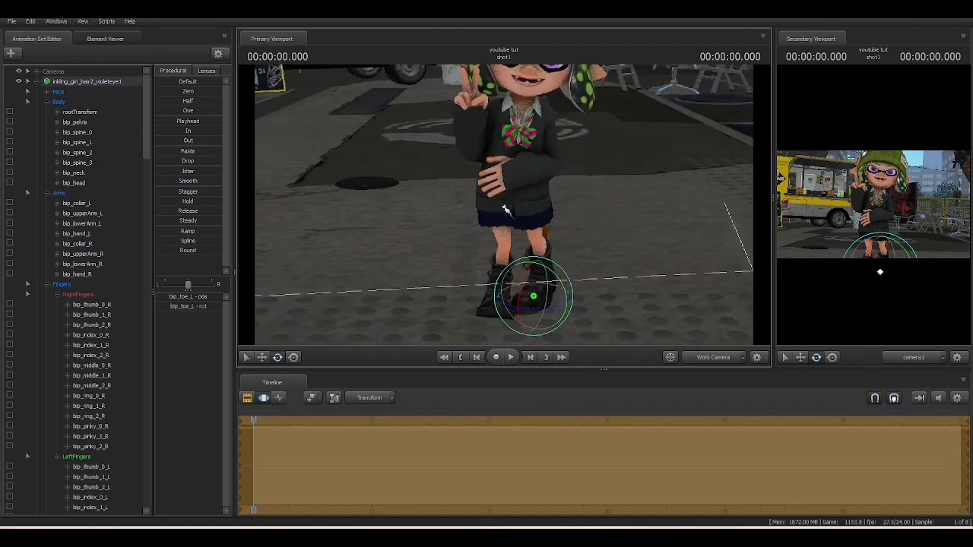
left_click(734, 358)
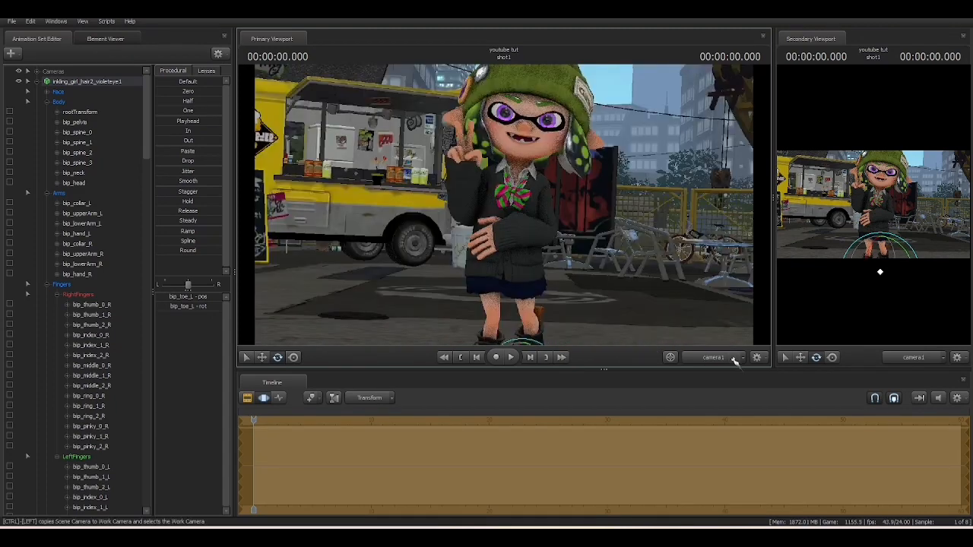
Group the inkling_girl_hair2_violeteye1, school_cardigan_female1, punks1 and bobble_hats1 animation sets together.
left_click(38, 81)
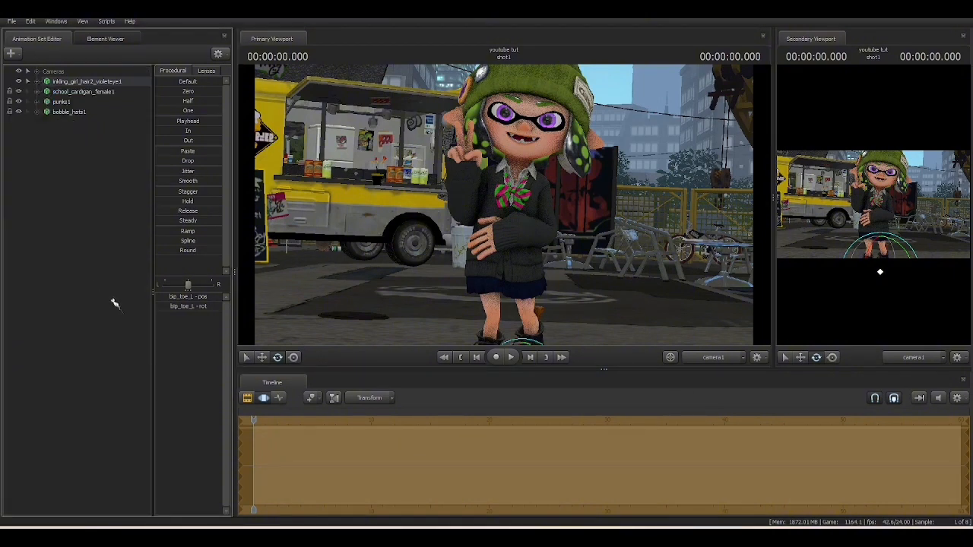
left_click(65, 83)
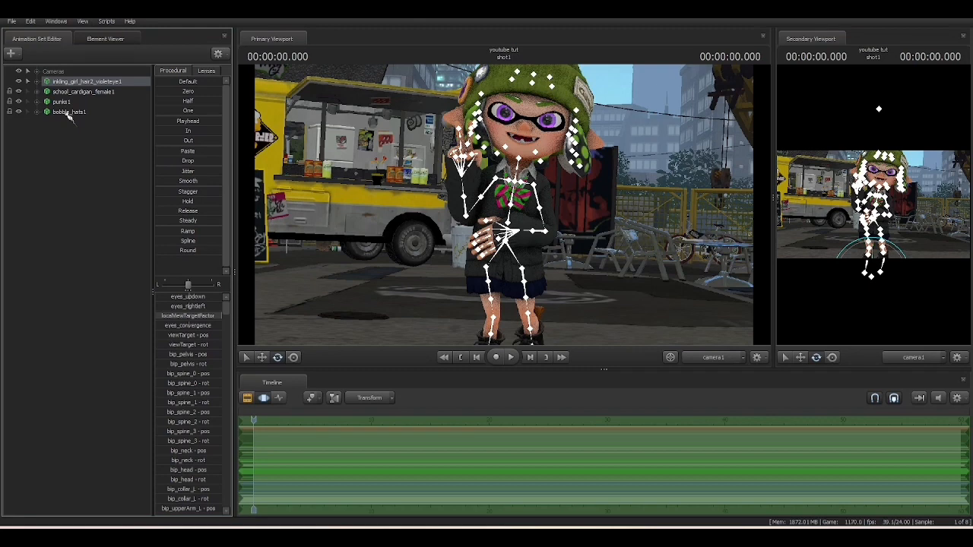
left_click(68, 112, "shift")
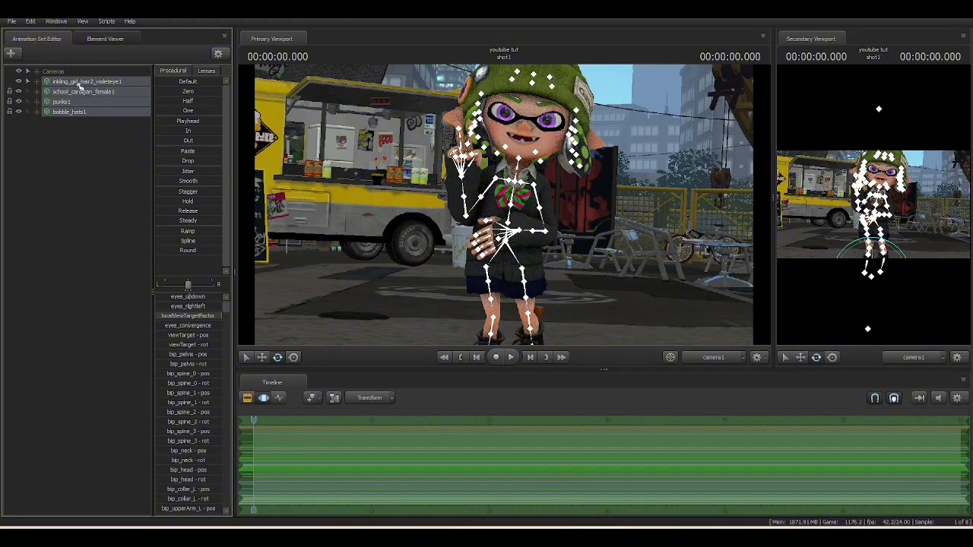
left_click(75, 82)
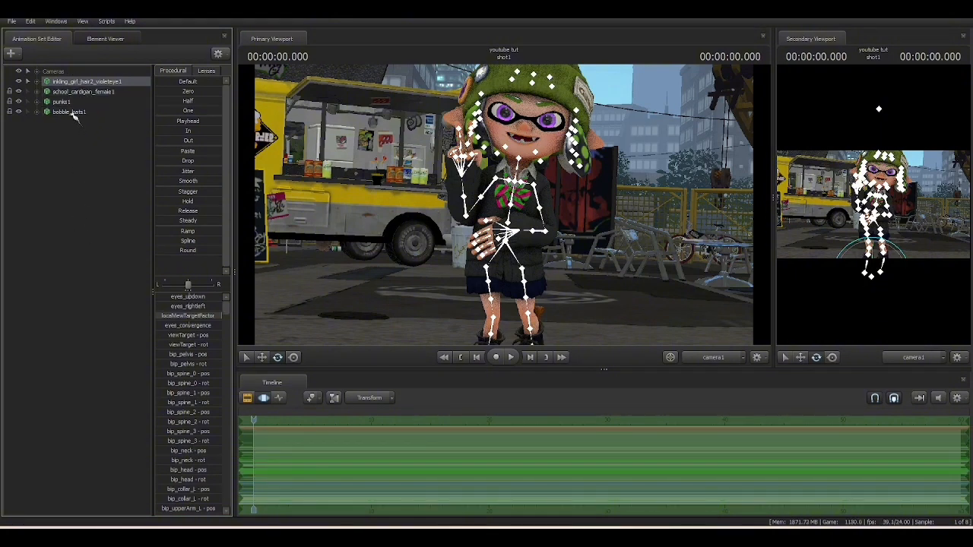
left_click(75, 113, "shift")
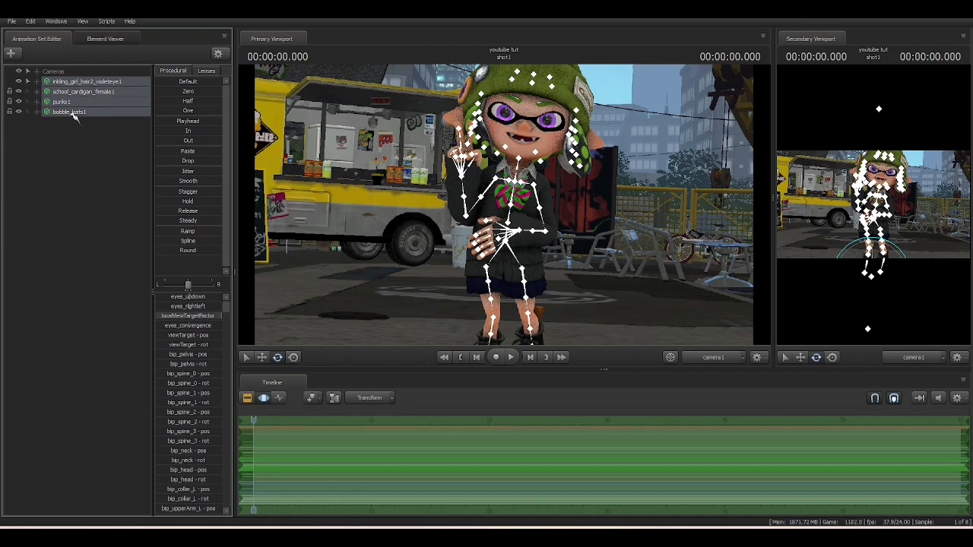
right_click(93, 102)
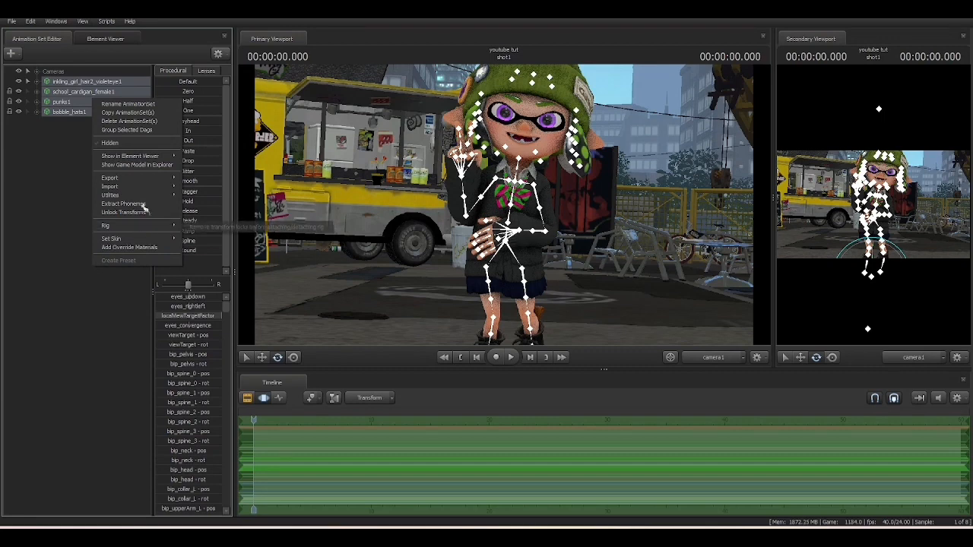
left_click(155, 132)
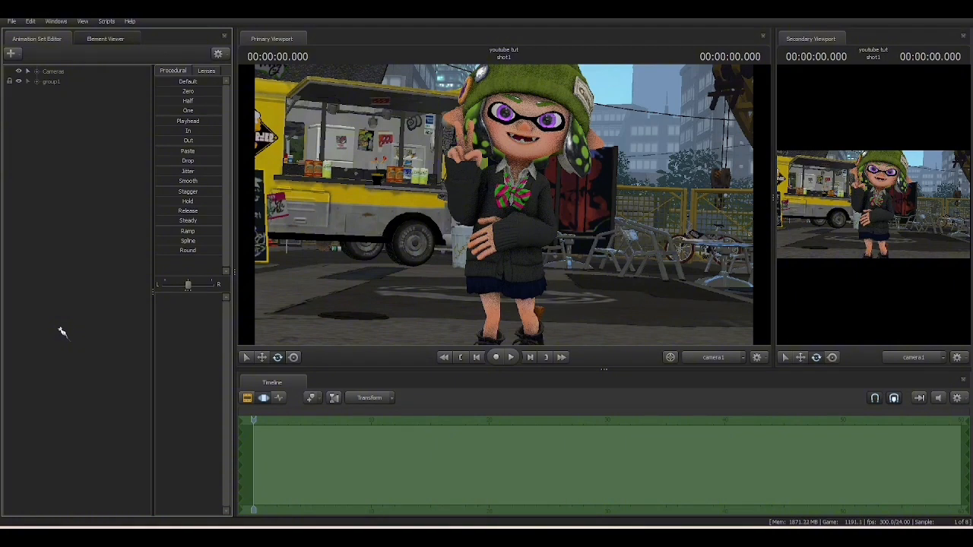
Expand group1 and select the inkling girl model inside it.
left_click(36, 82)
left_click(36, 82)
left_click(37, 83)
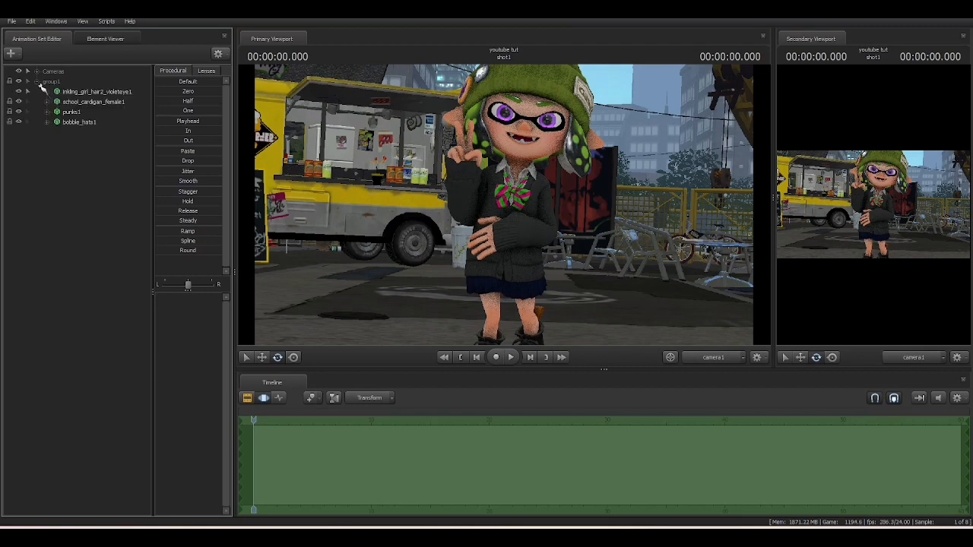
left_click(100, 90)
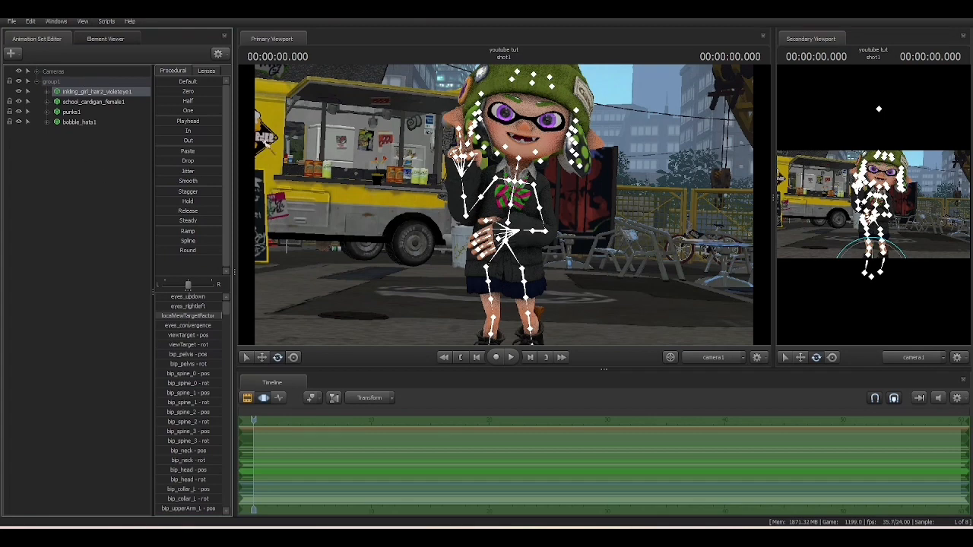
In the work camera, rotate the side2_L bone of the hair tentacle at the back of the head.
left_click(711, 354)
left_click_drag(524, 216, 527, 243)
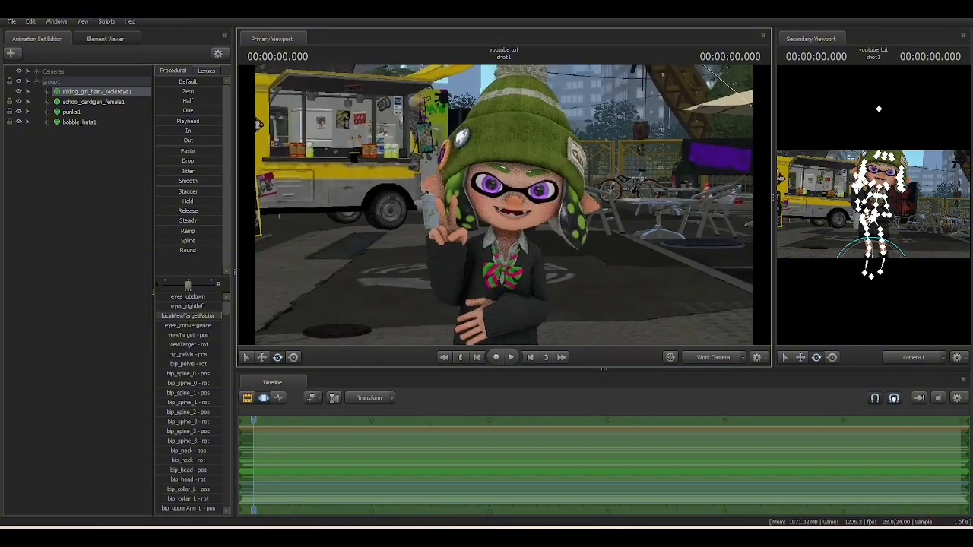
left_click_drag(623, 126, 533, 215)
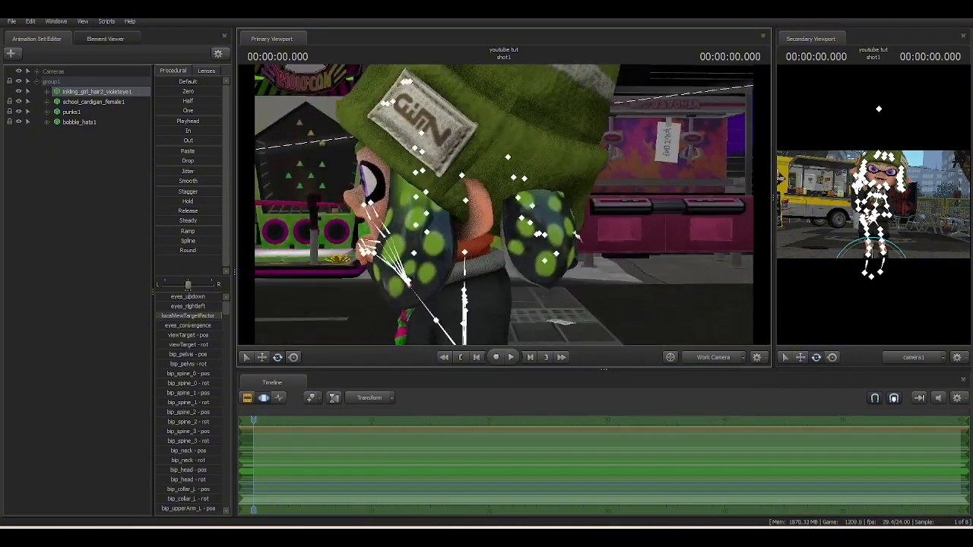
left_click(533, 215)
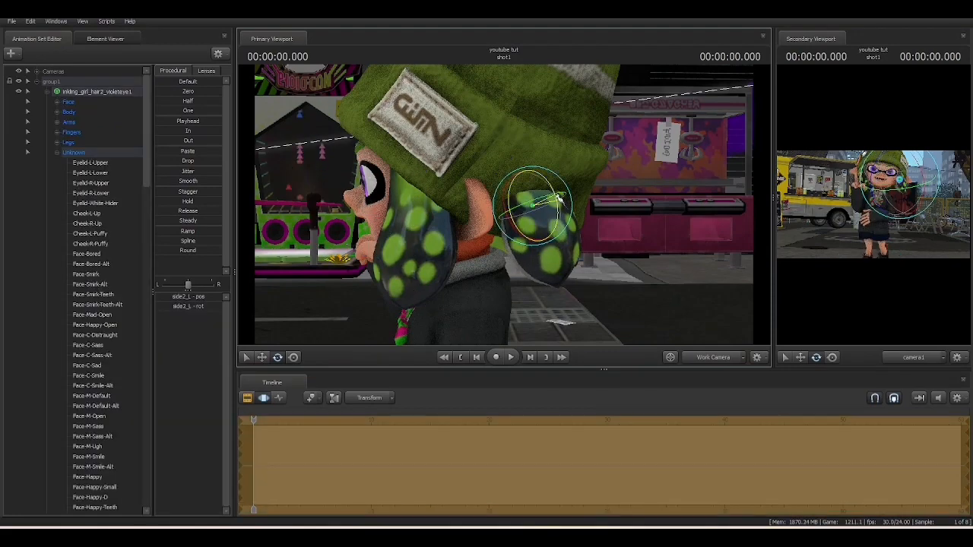
left_click_drag(576, 216, 346, 261)
left_click(96, 256)
Create a new light and select light1 in the Lights group, viewing the scene through camera1.
right_click(96, 255)
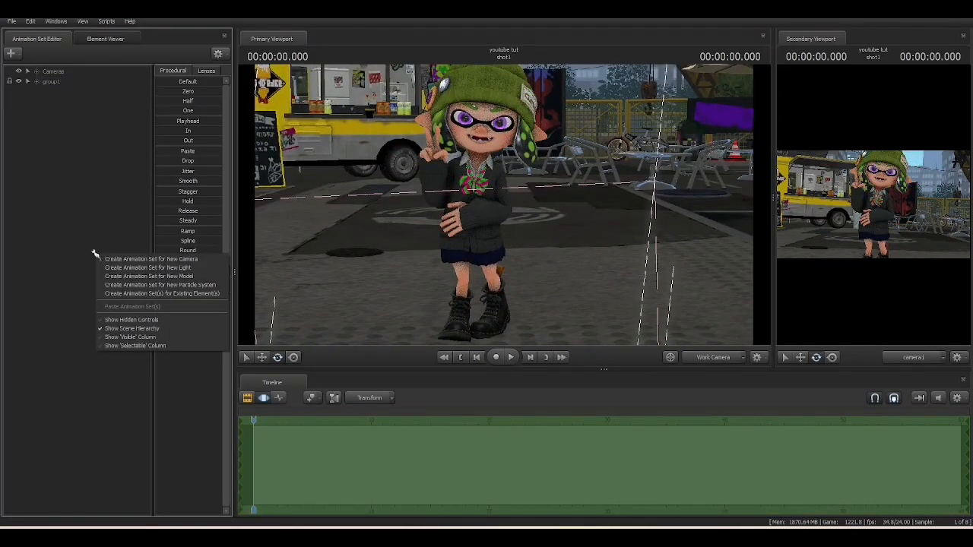
left_click(111, 268)
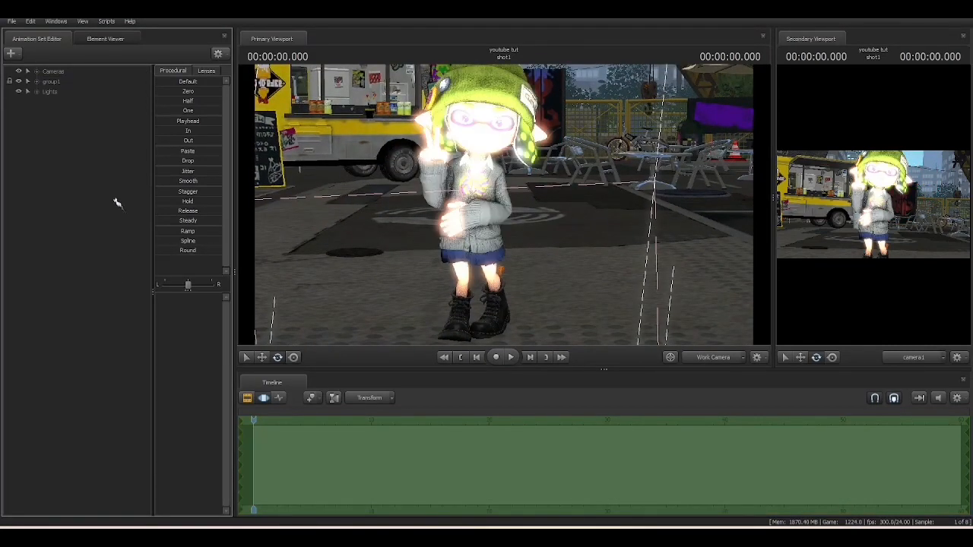
left_click(37, 92)
left_click(67, 104)
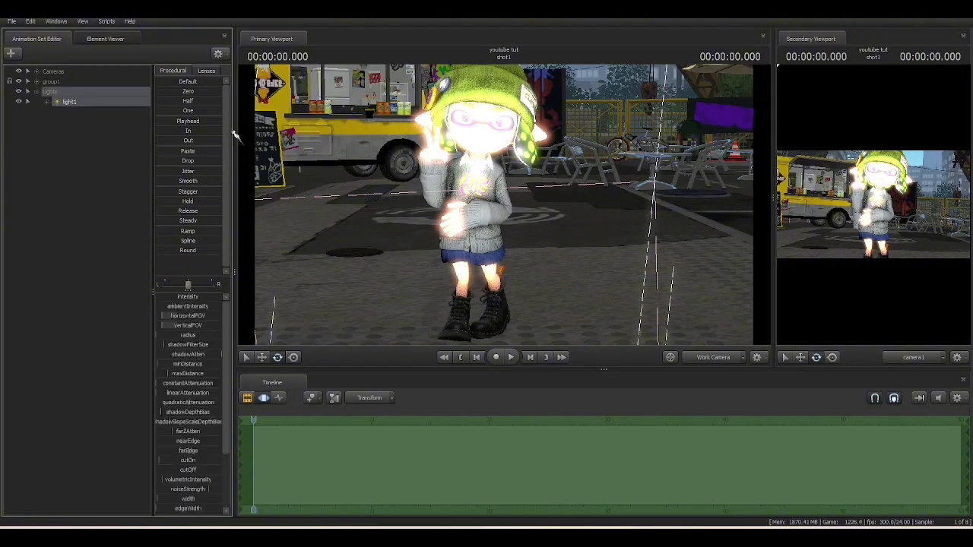
left_click(697, 358)
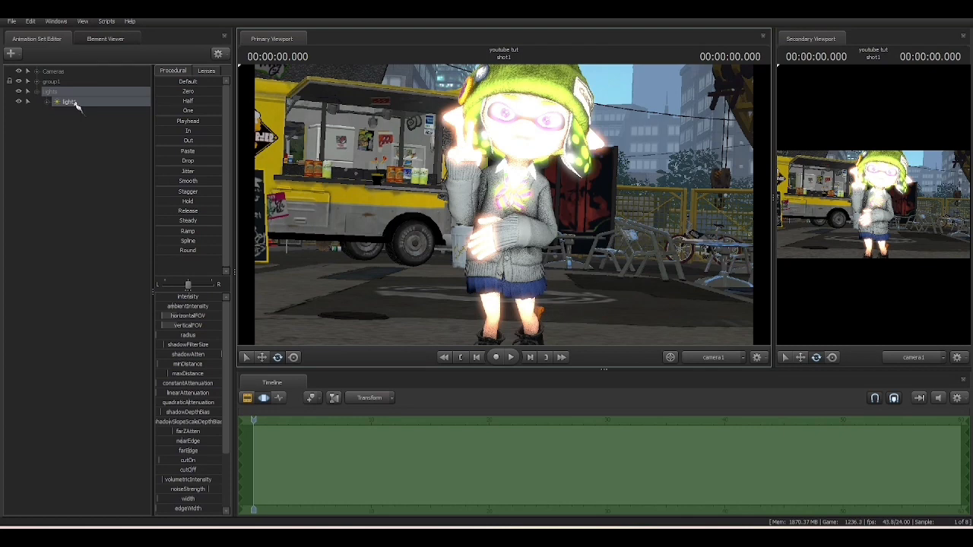
Look through light1 and position it on the inkling's right side, aimed at her upper body.
mouse_move(65, 102)
left_mouse_down()
mouse_move(91, 104)
mouse_move(73, 99)
left_mouse_up()
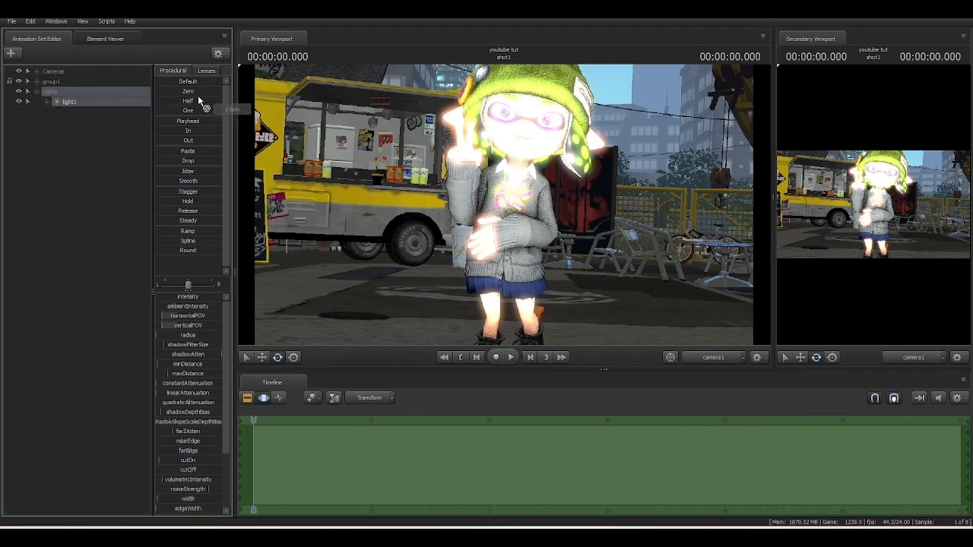
left_click_drag(413, 97, 406, 104)
left_click_drag(617, 249, 835, 252)
key("a")
key("a")
scroll(504, 205, "down", 2)
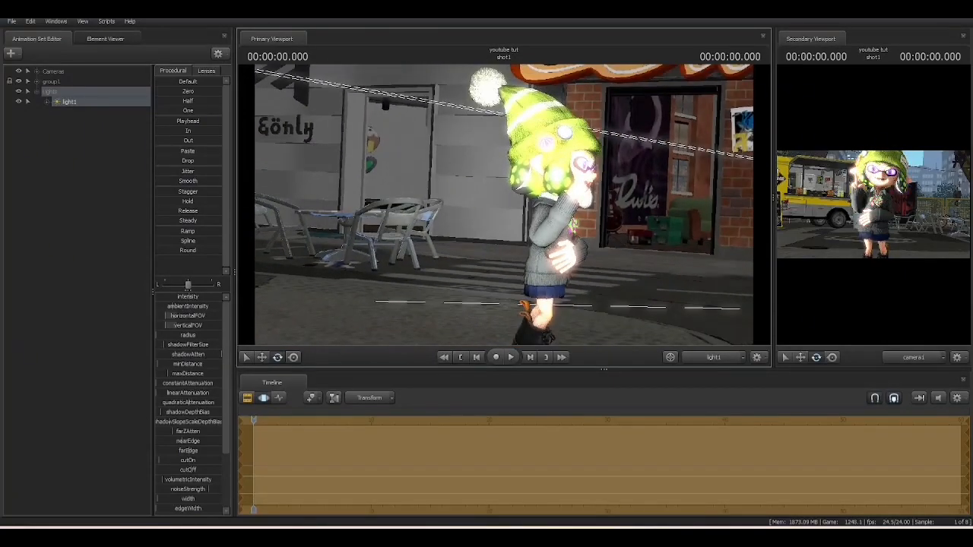
Viewing through camera1, lower light1's intensity and reduce its color_green and color_blue for a warmer tint.
left_click(743, 357)
left_click(714, 336)
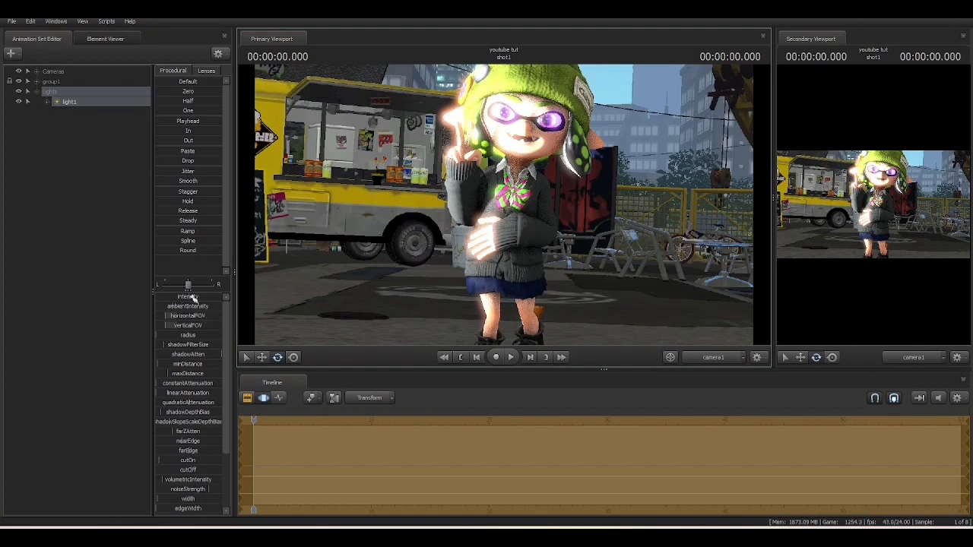
left_click_drag(194, 298, 185, 298)
scroll(185, 345, "down", 3)
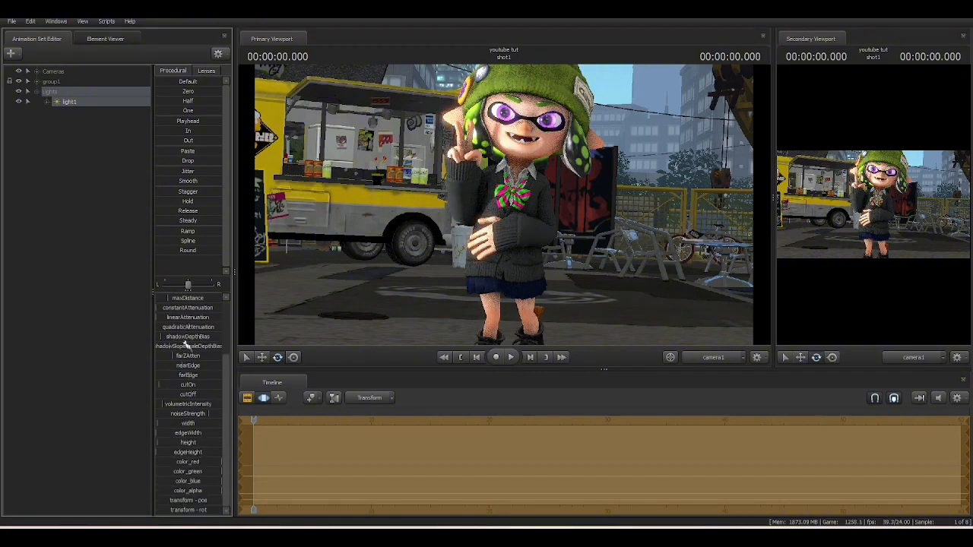
mouse_move(206, 472)
left_mouse_down()
mouse_move(168, 471)
mouse_move(191, 471)
left_mouse_up()
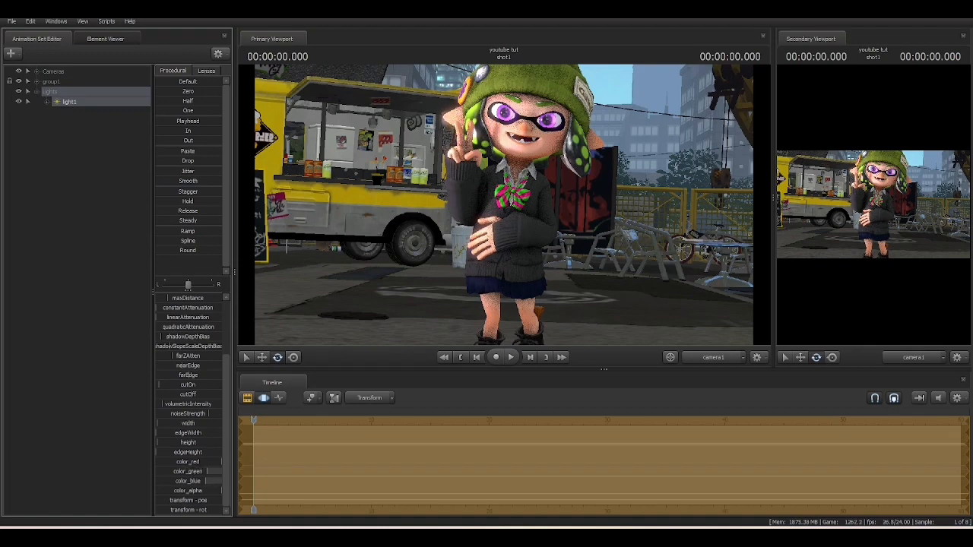
Raise light1's intensity slightly and lower its quadraticAttenuation.
scroll(213, 428, "up", 3)
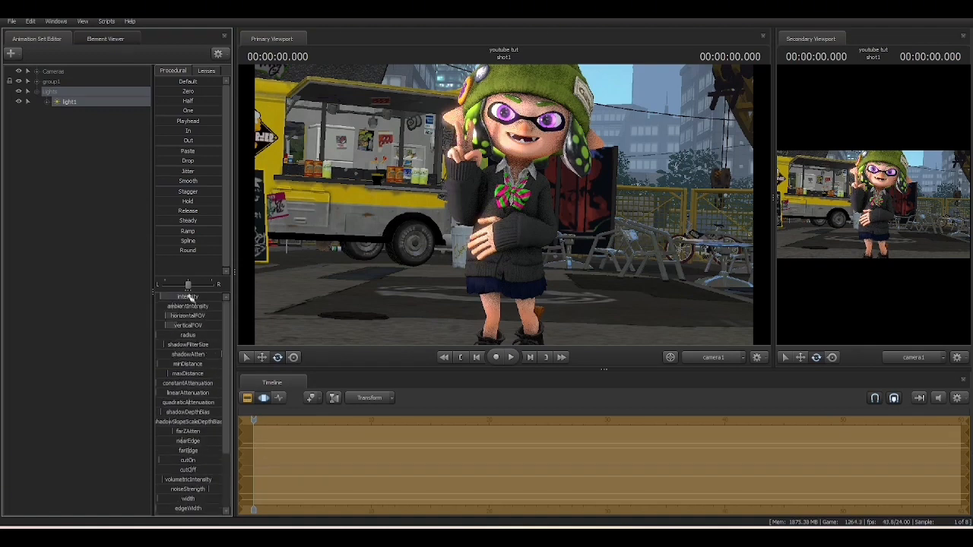
left_click_drag(190, 297, 179, 299)
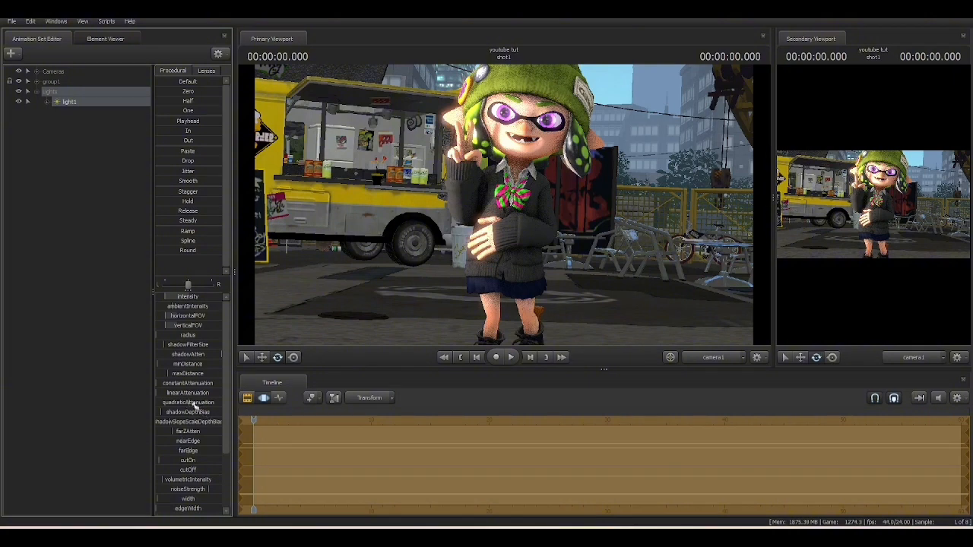
mouse_move(189, 403)
left_mouse_down()
mouse_move(163, 402)
mouse_move(176, 402)
left_mouse_up()
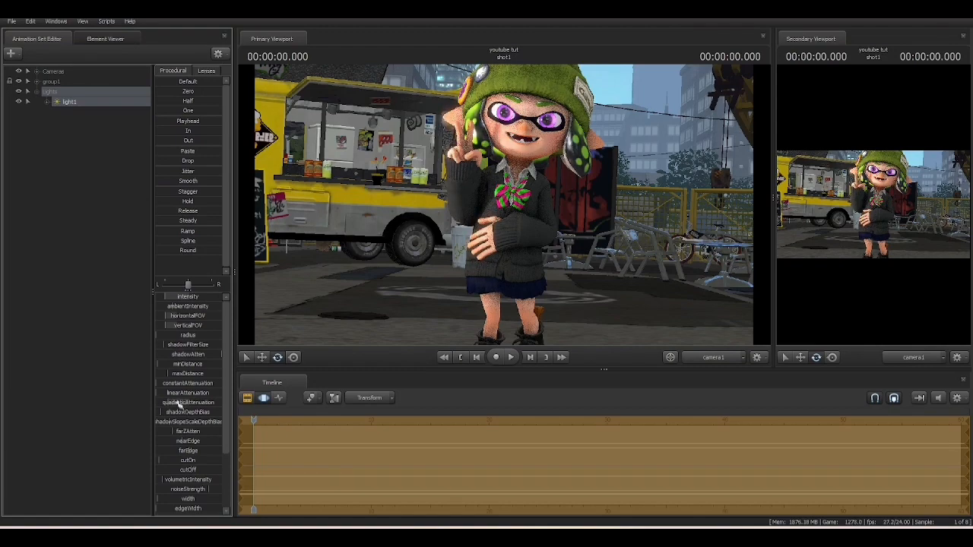
left_click(64, 370)
Create a second light, light2, and position it on the inkling's left side, aimed at her.
left_click(722, 362)
left_click_drag(616, 274, 586, 219)
key("w")
key("s")
right_click(46, 161)
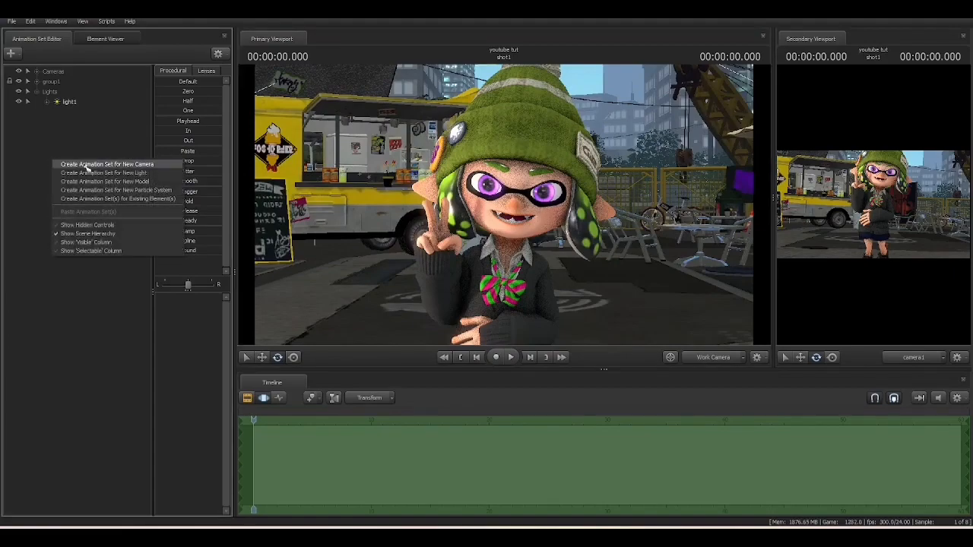
left_click(91, 170)
left_click(69, 111)
key("d")
left_click_drag(503, 205, 354, 203)
key("d")
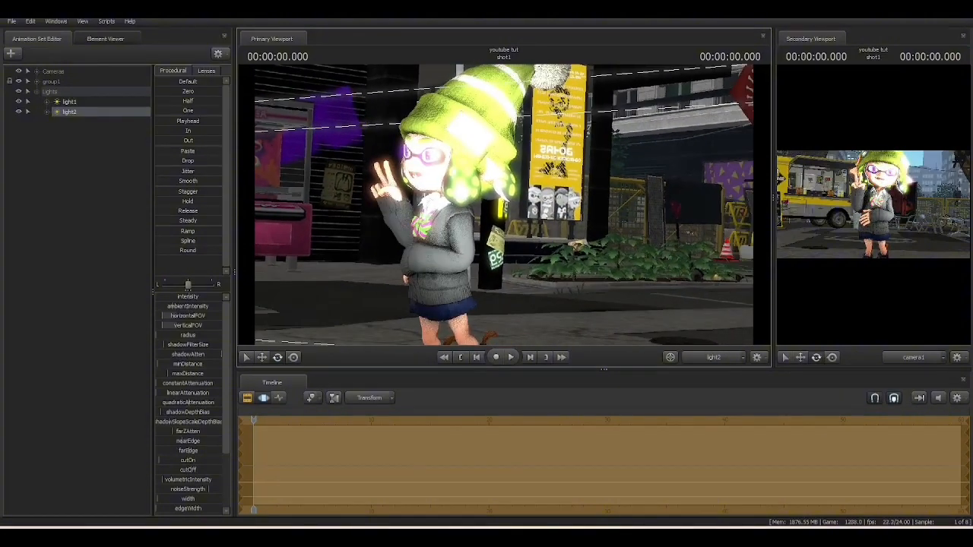
Viewing through camera1, lower light2's intensity to remove the overexposed glow.
left_click(713, 357)
left_click(704, 394)
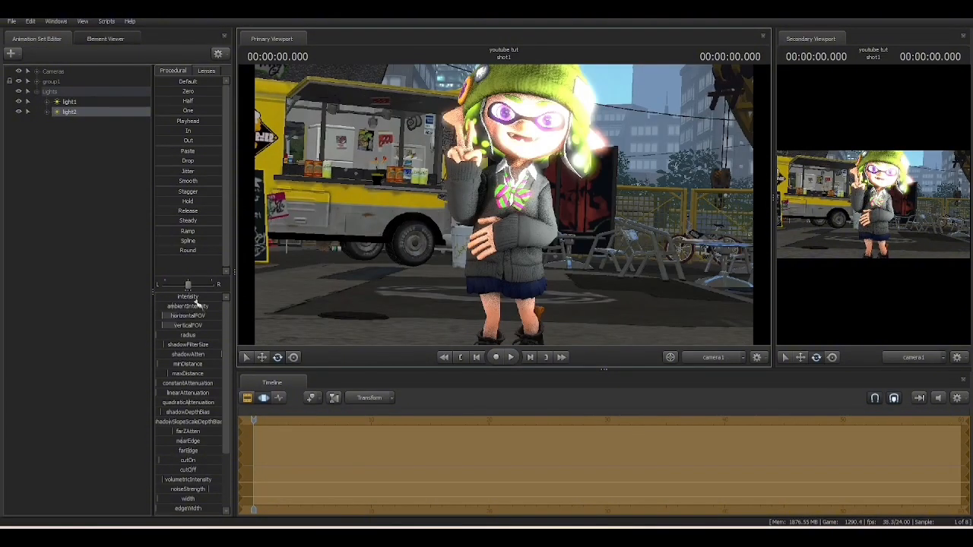
left_click_drag(194, 298, 161, 298)
Create a third light, light3, and place it low in front of the inkling, angled upward at her.
right_click(82, 274)
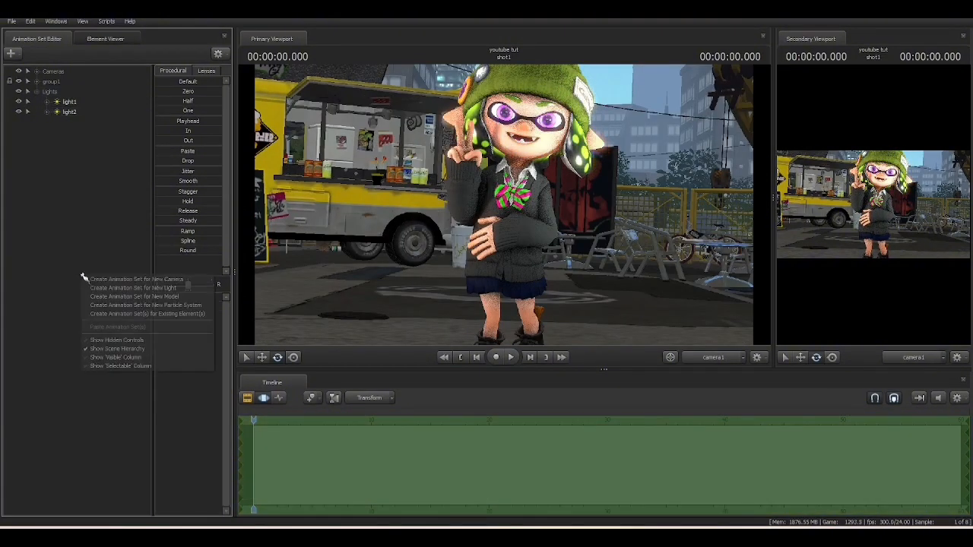
left_click(86, 284)
left_click_drag(503, 220, 500, 190)
scroll(502, 137, "down", 5)
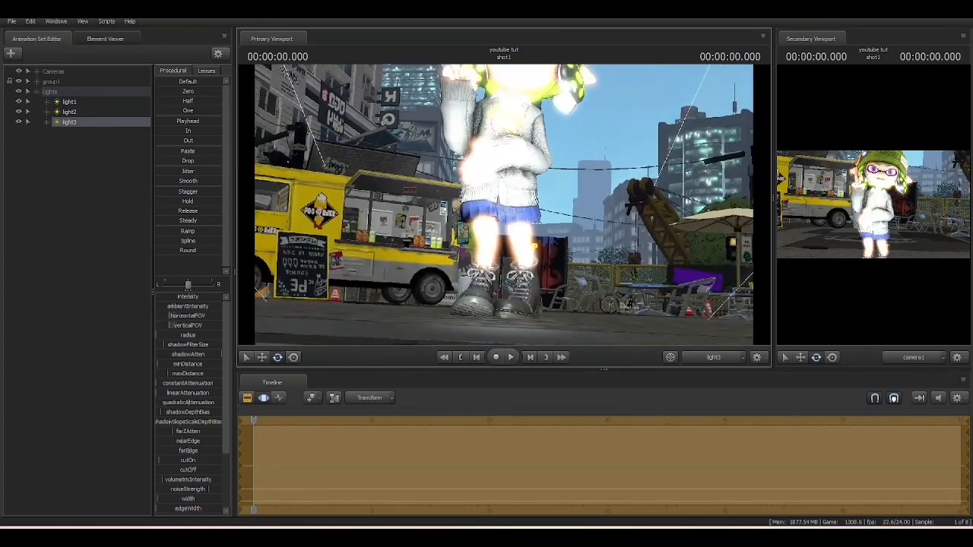
Viewing through camera1, lower light3's color_green and intensity for a soft pinkish fill on the inkling.
left_click(713, 356)
scroll(212, 474, "down", 3)
left_click_drag(212, 474, 179, 474)
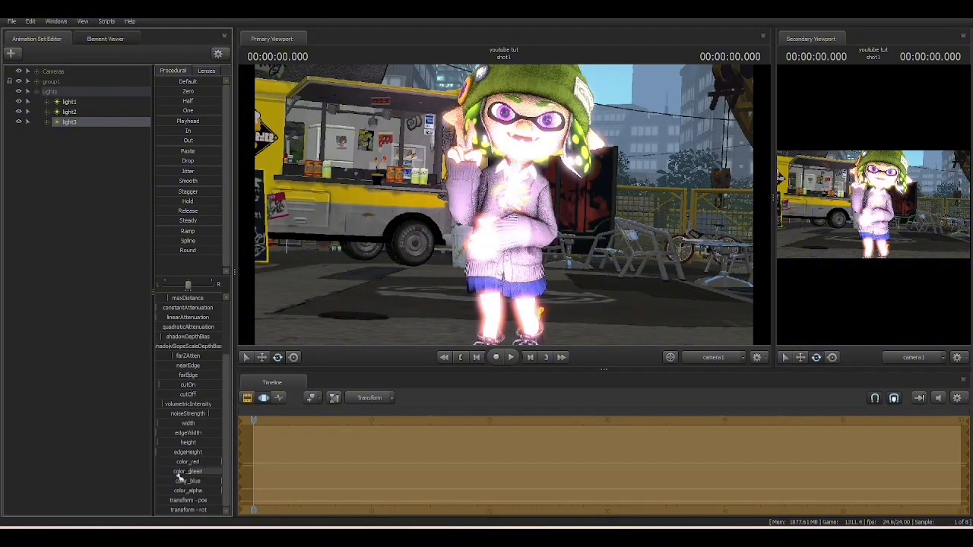
scroll(200, 448, "up", 3)
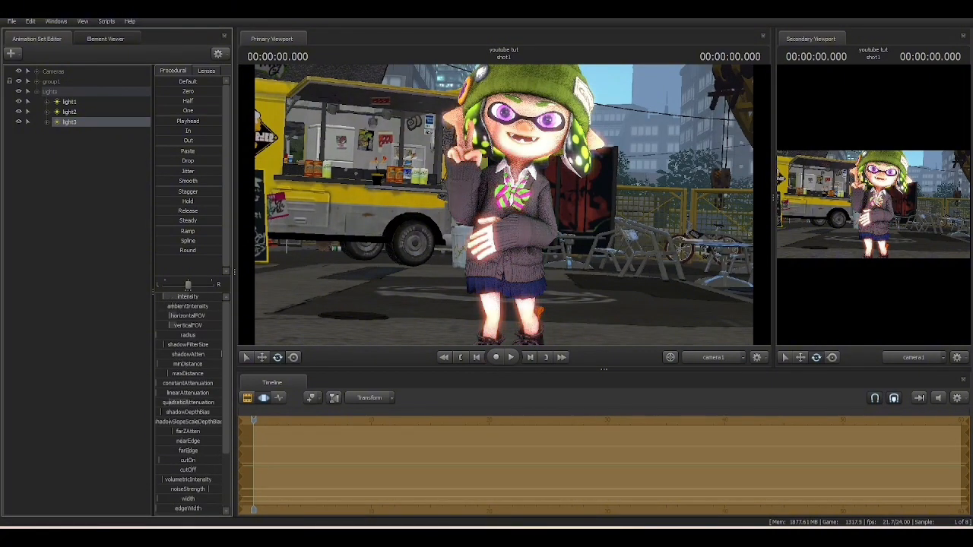
left_click(54, 370)
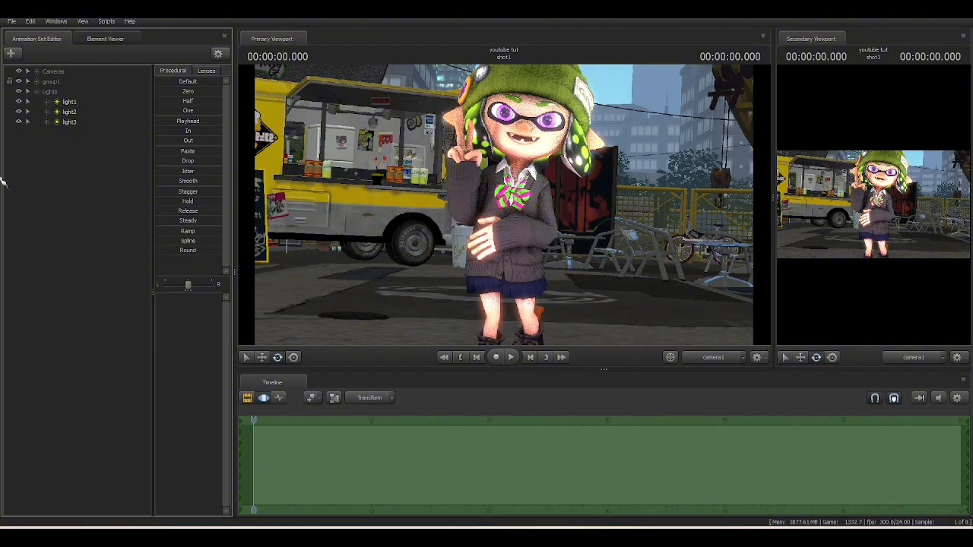
Expand the Cameras group, select camera1 and lower its bloomScale to remove the glow around the inkling.
left_click(36, 71)
left_click(68, 82)
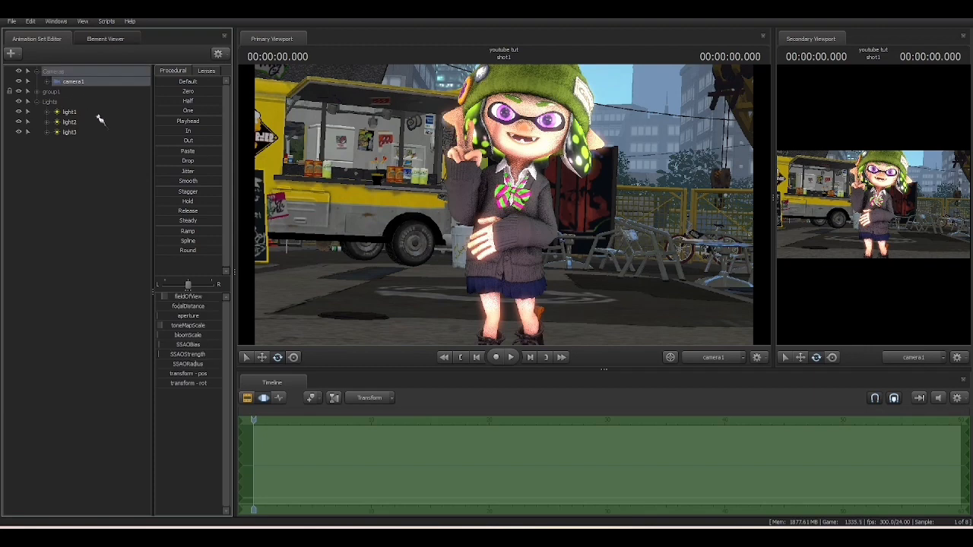
left_click(183, 336)
key("Return")
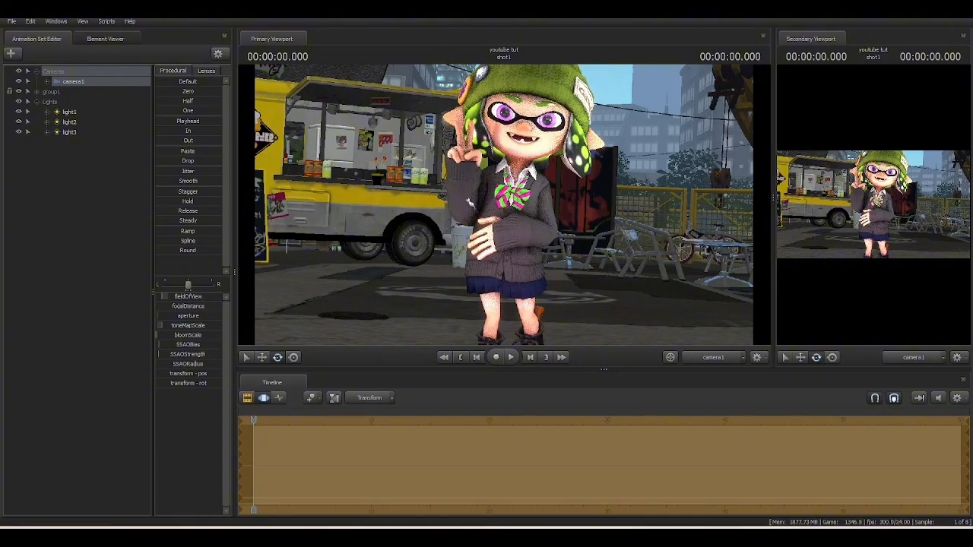
Inspect the inkling's face up close through the work camera and return to the camera1 view.
left_click(715, 358)
key("w")
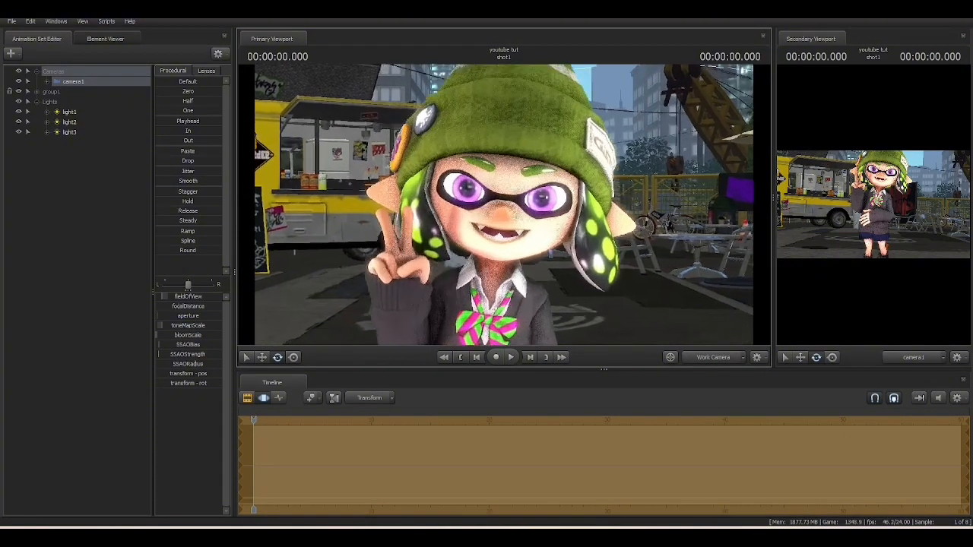
key("w")
key("s")
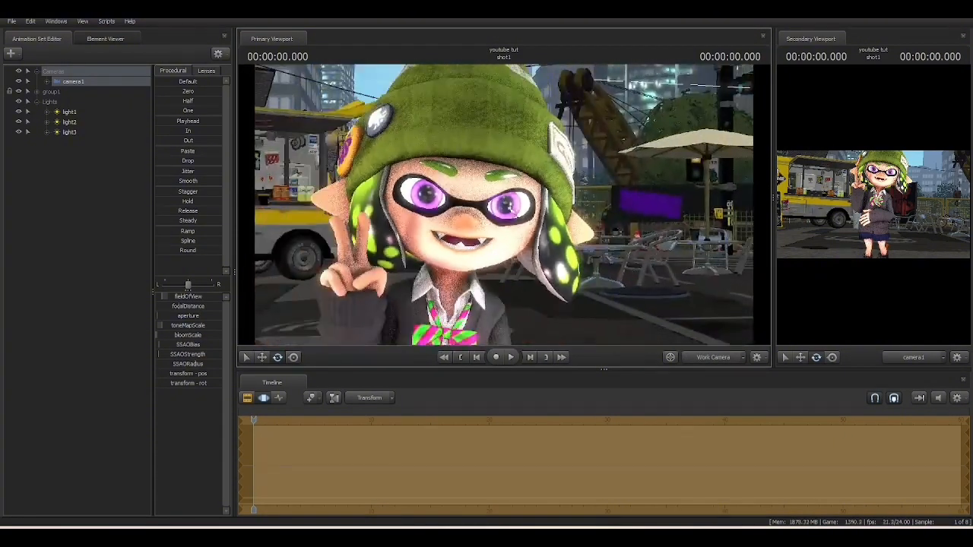
left_click(723, 358)
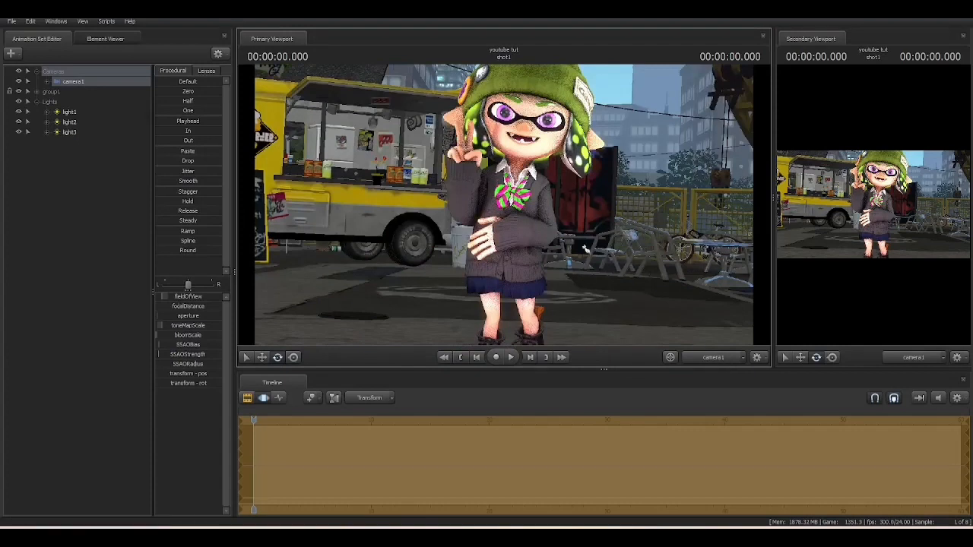
Collapse the Cameras group, create a fourth light, light4, and select it for placement.
left_click(714, 358)
left_click(37, 72)
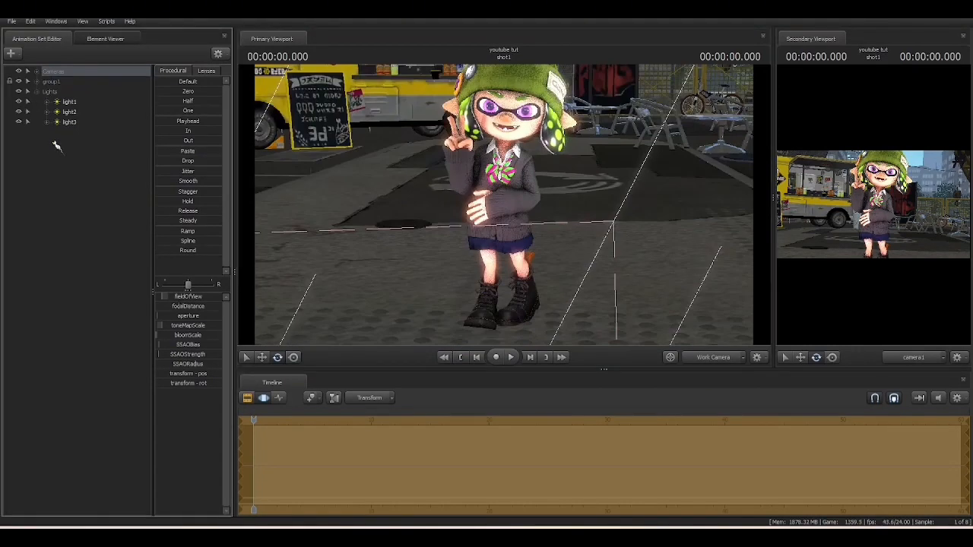
right_click(59, 150)
left_click(89, 163)
left_click(69, 132)
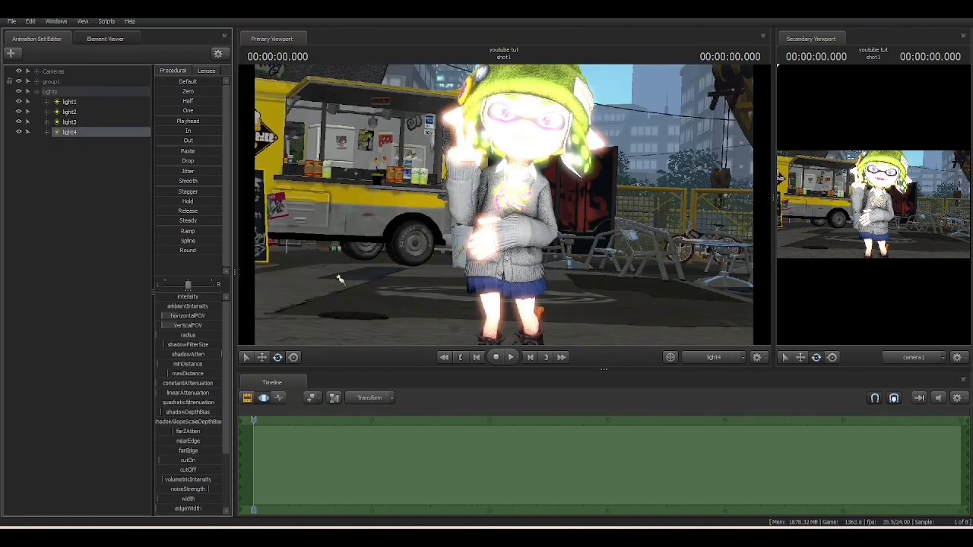
Position light4 behind the inkling, aimed at her back, and check the result through camera1.
left_click_drag(504, 205, 589, 201)
key("w")
key("s")
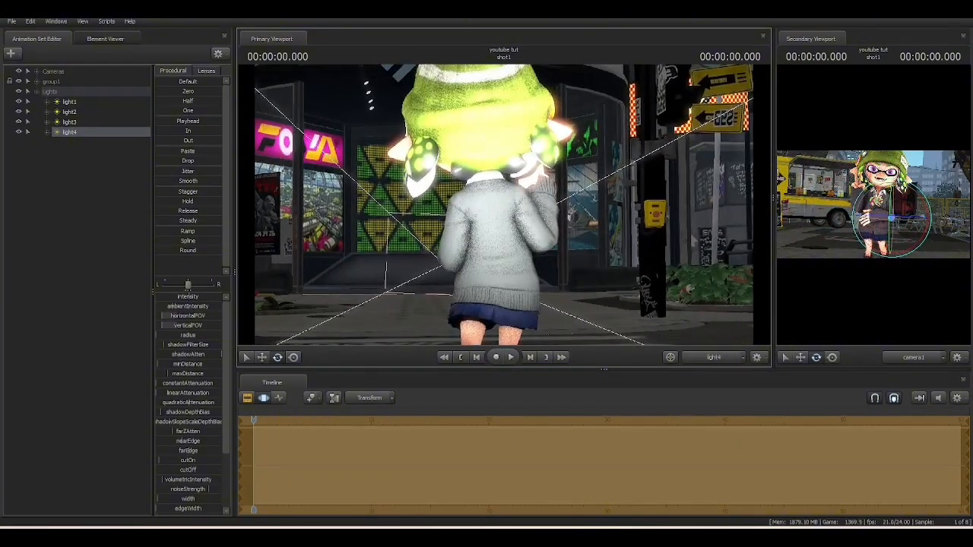
key("s")
scroll(504, 205, "down", 5)
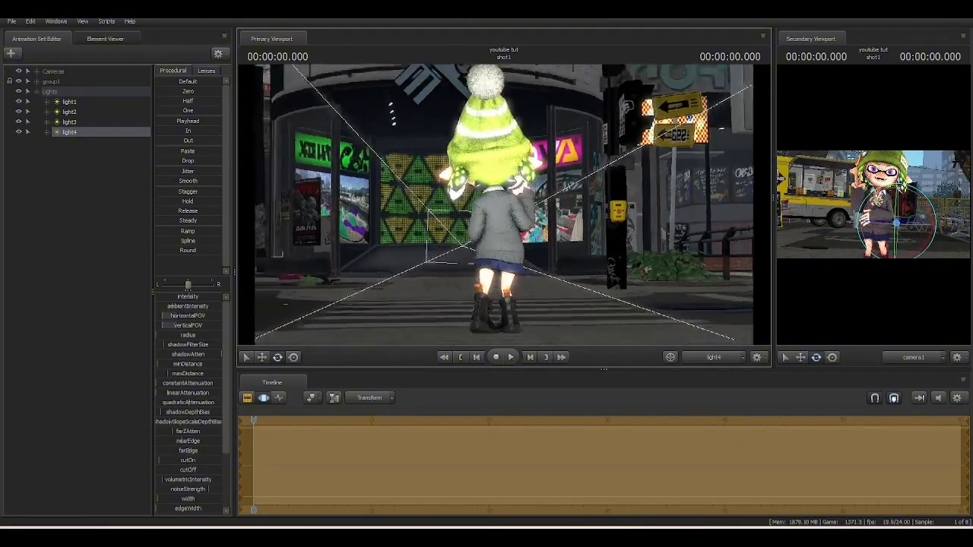
scroll(504, 205, "down", 3)
key("w")
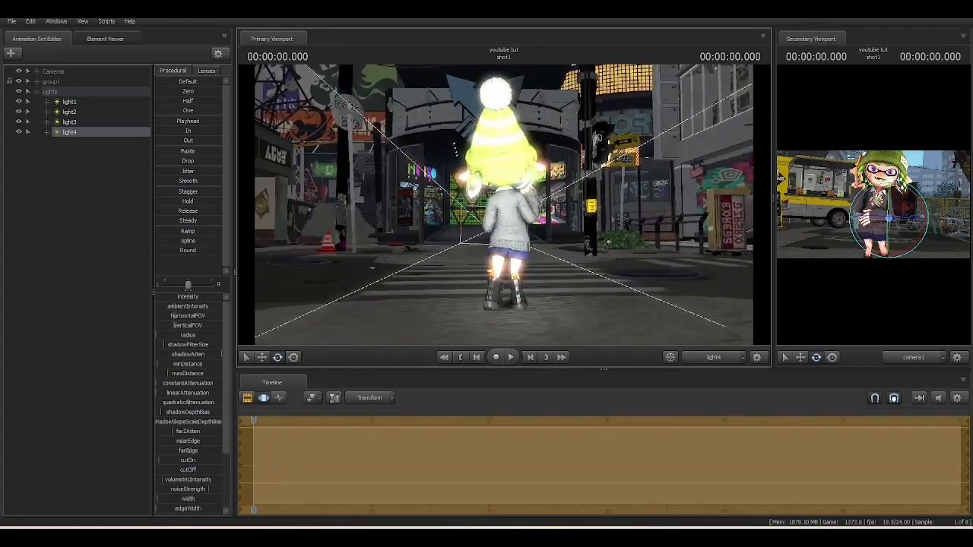
key("w")
key("s")
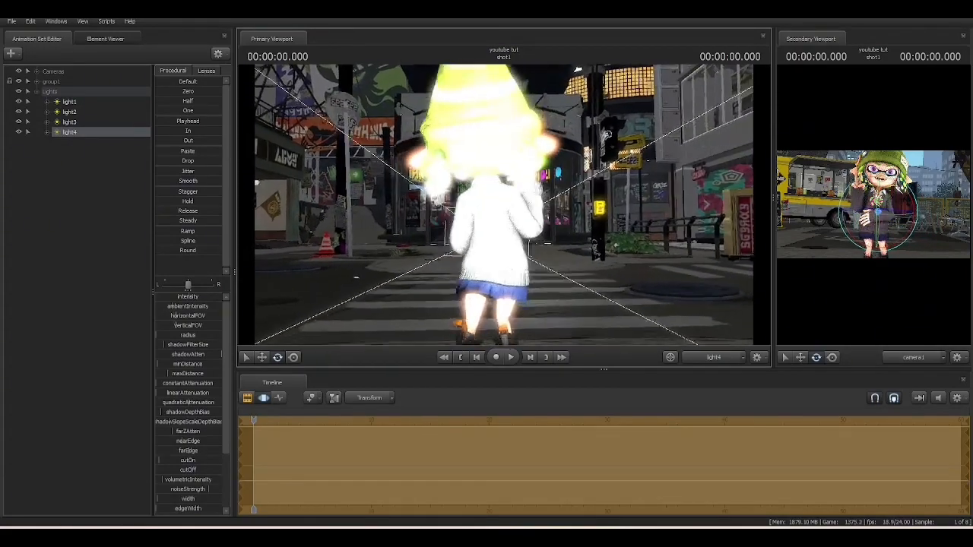
key("w")
left_click(722, 357)
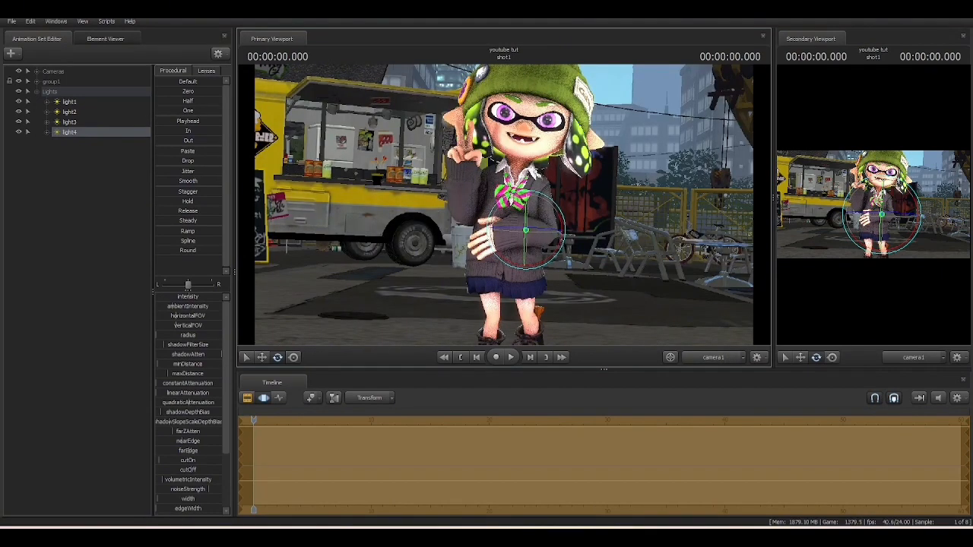
Select light4 and rotate it slightly behind the inkling while viewing through camera1.
left_click(122, 264)
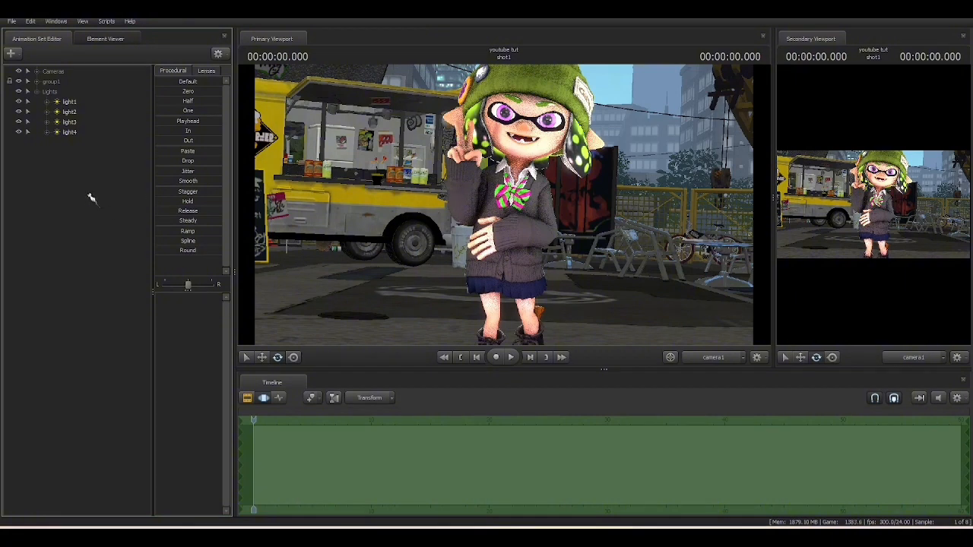
left_click(89, 134)
mouse_move(535, 230)
left_mouse_down()
mouse_move(556, 231)
mouse_move(541, 231)
left_mouse_up()
left_click(57, 262)
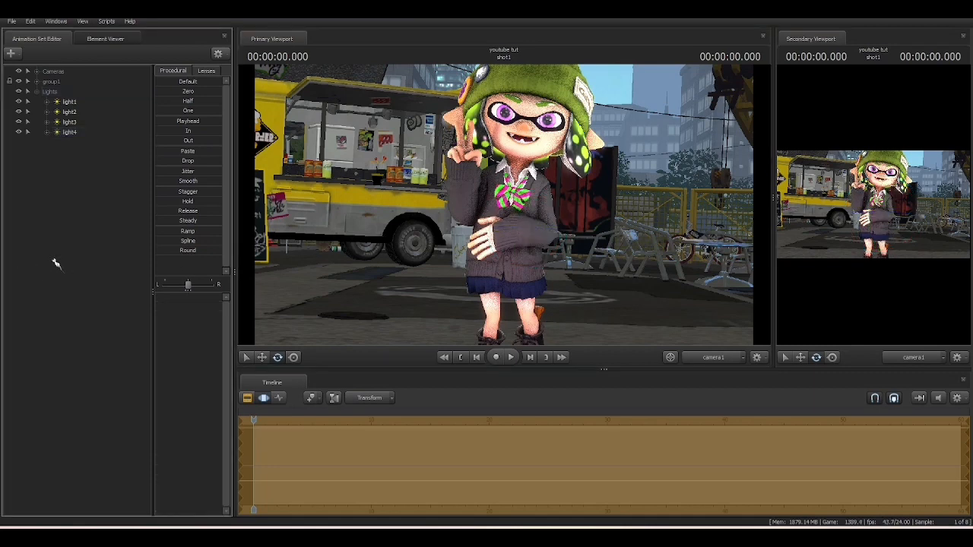
Shift light4 sideways behind the inkling and re-aim it to rim-light her left edge, checking through camera1.
left_click_drag(74, 131, 451, 155)
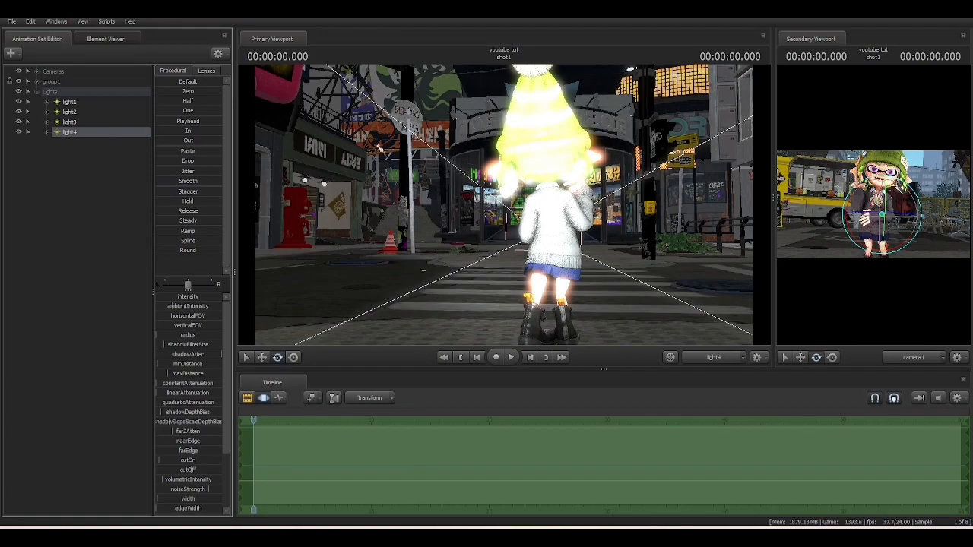
left_click_drag(377, 148, 403, 141)
scroll(503, 205, "down", 2)
key("w")
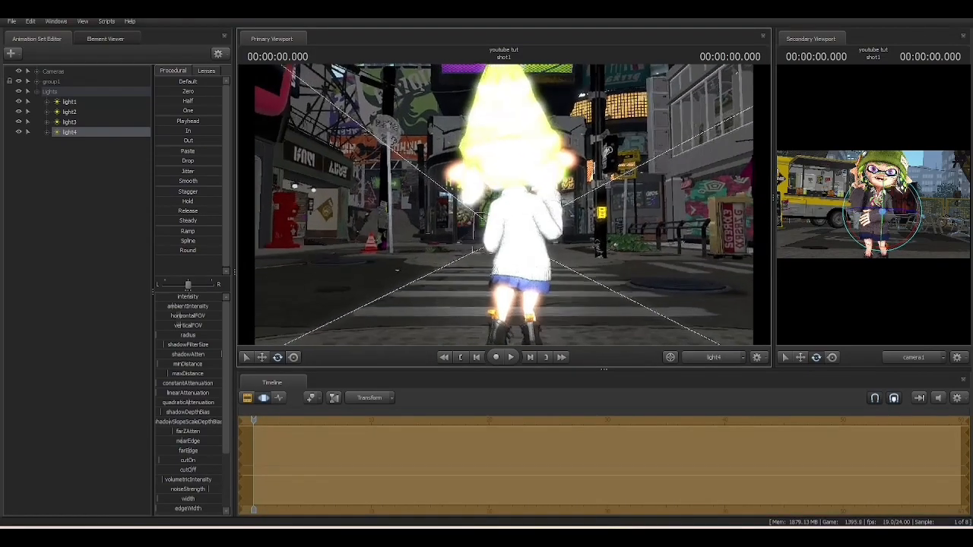
key("a")
left_click_drag(503, 206, 482, 208)
key("d")
left_click(711, 359)
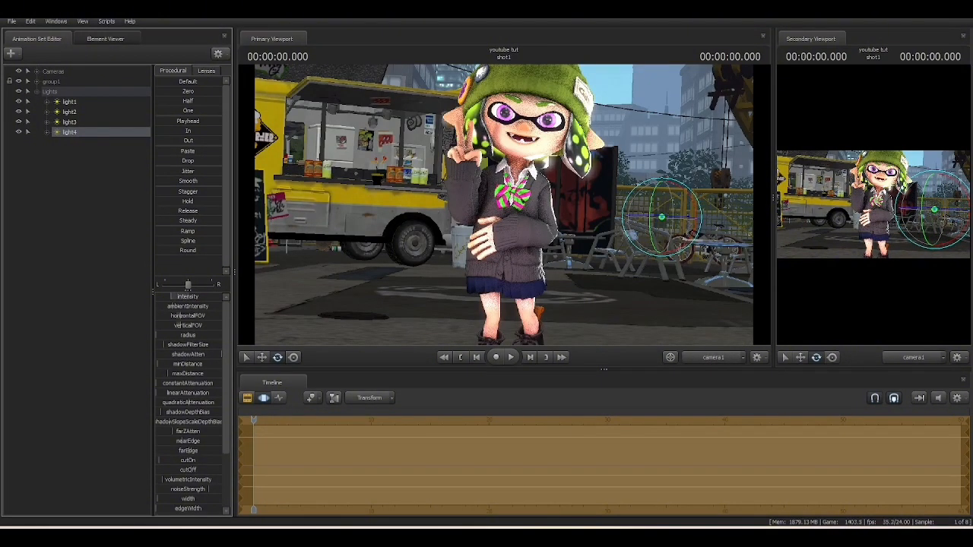
left_click(105, 291)
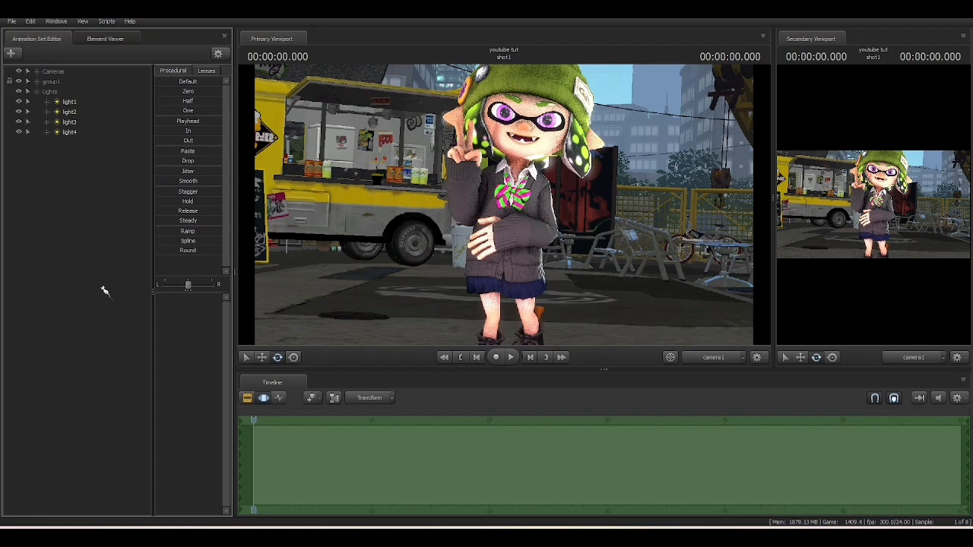
In the viewport's render settings, override the Depth Of Field samples to 256 and the Motion Blur samples to 32.
left_click(251, 403)
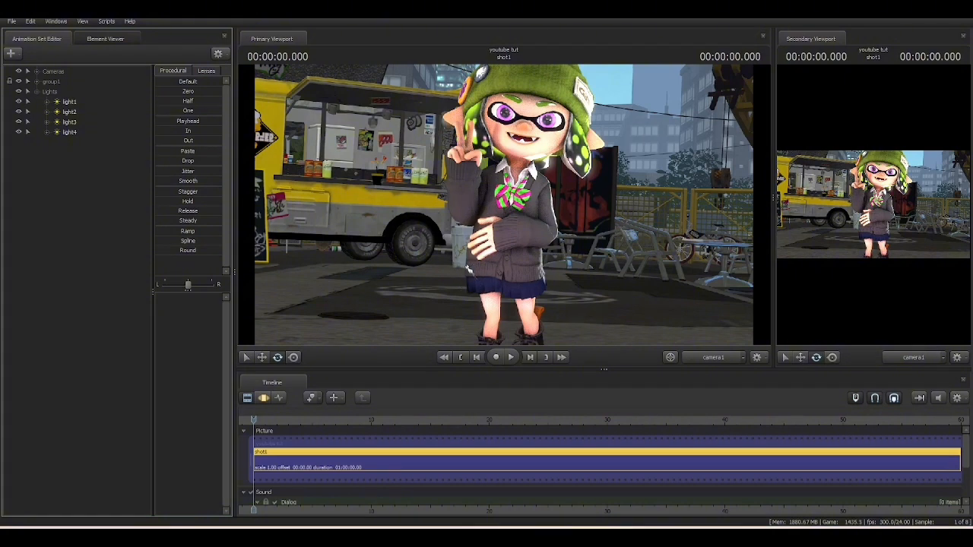
right_click(467, 267)
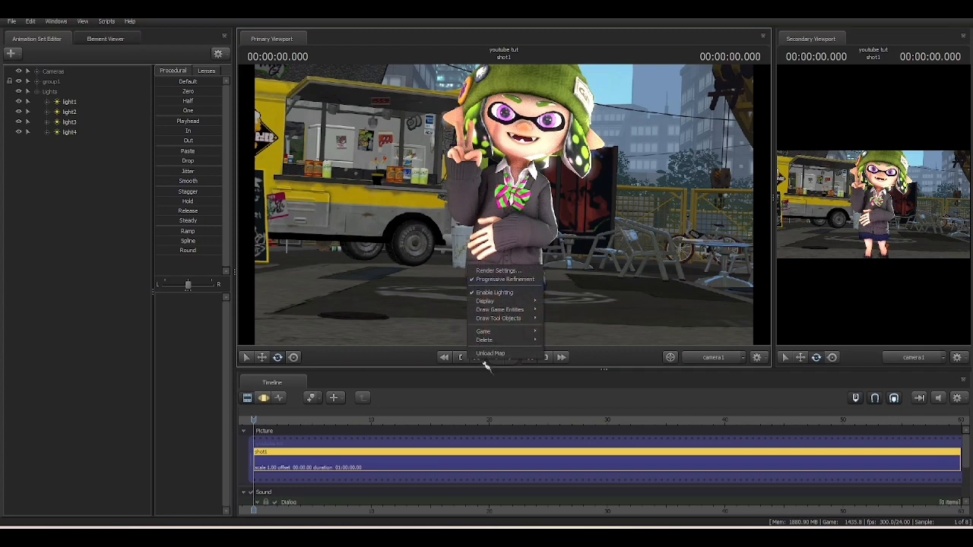
left_click(486, 272)
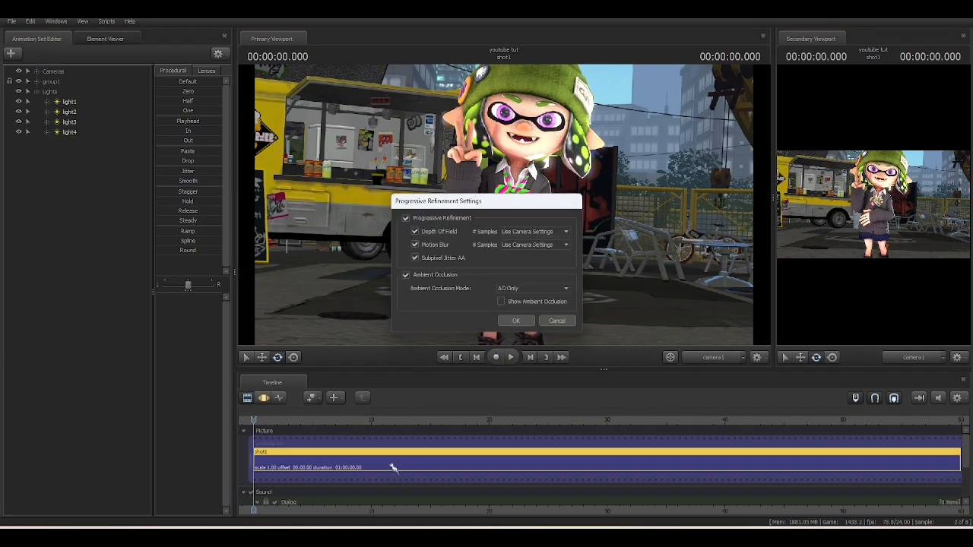
left_click(532, 232)
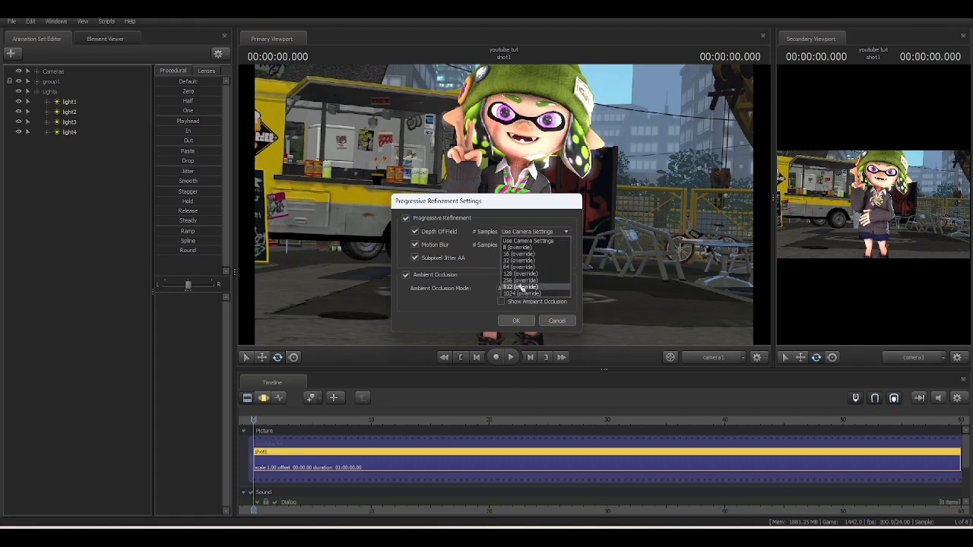
left_click(524, 275)
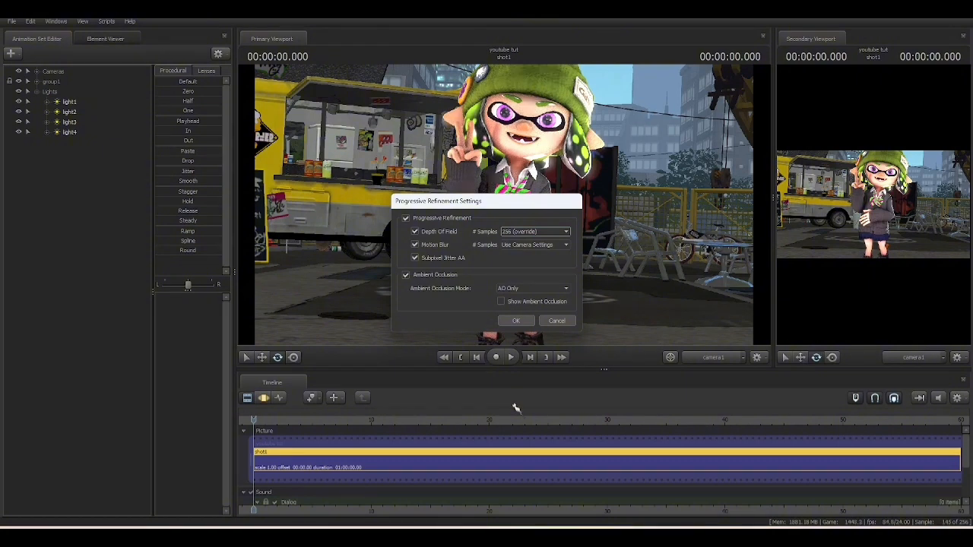
left_click(532, 245)
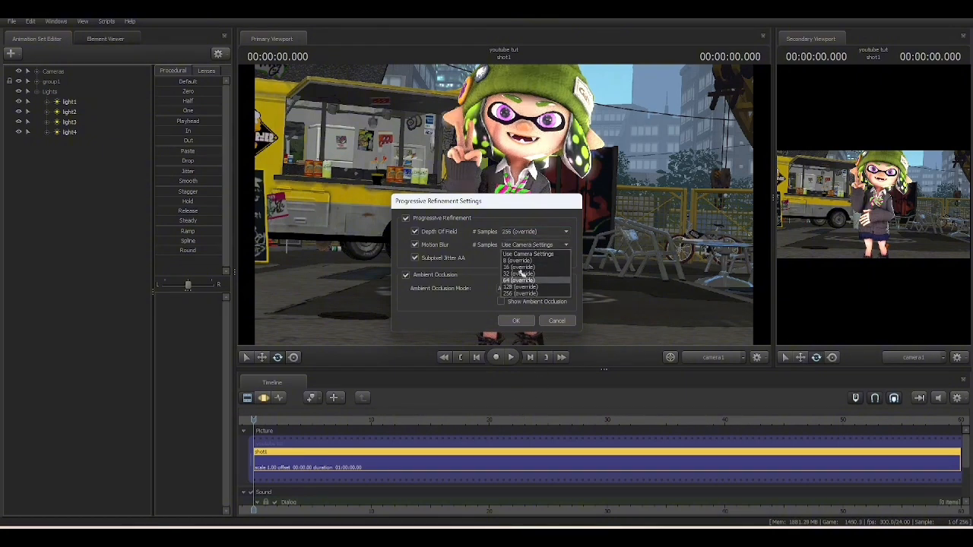
left_click(520, 273)
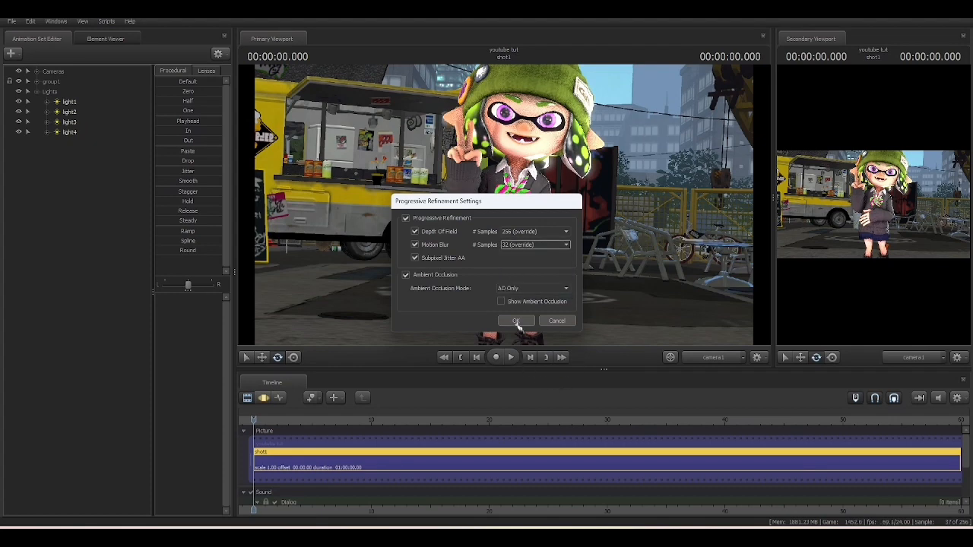
left_click(516, 320)
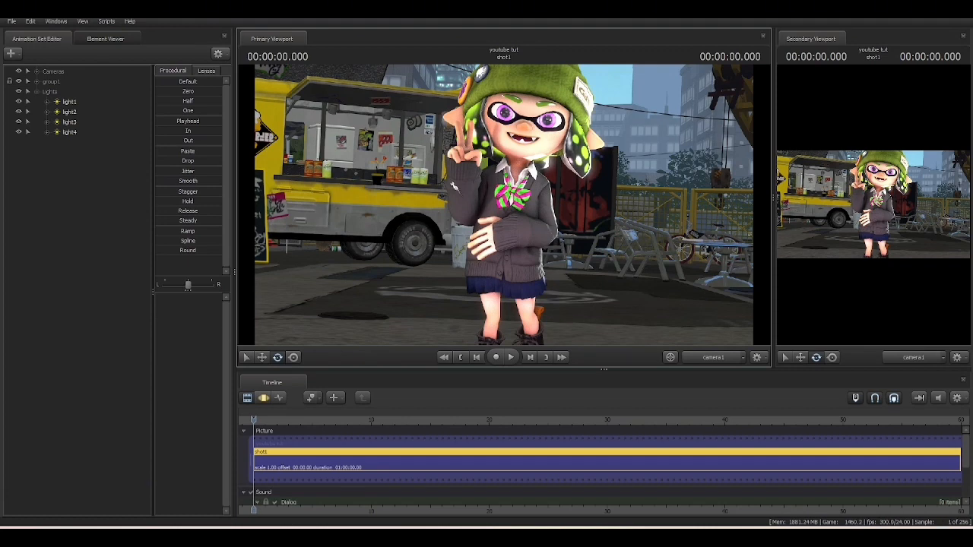
Increase the camera's focal distance and aperture over the whole shot so the inkling is in focus and the background blurs.
left_click(54, 72)
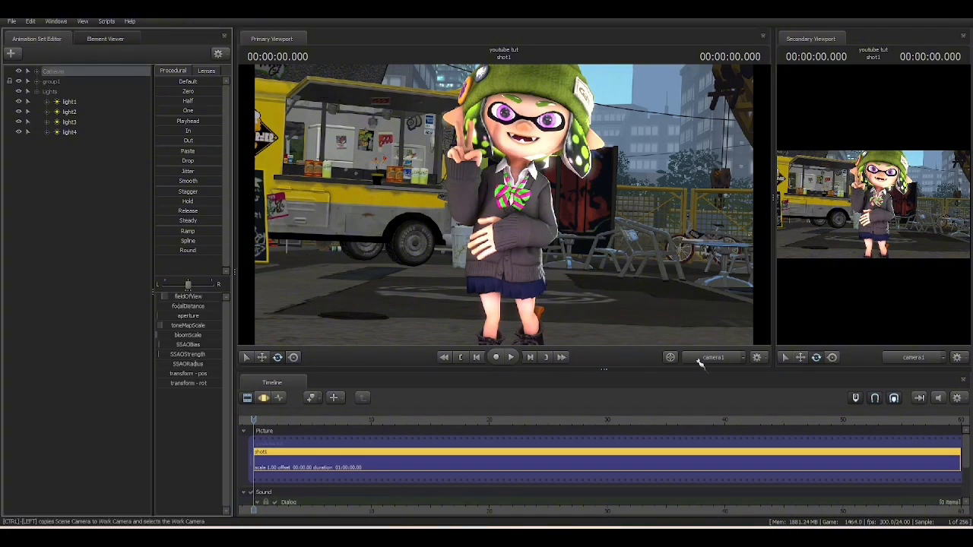
left_click(264, 398)
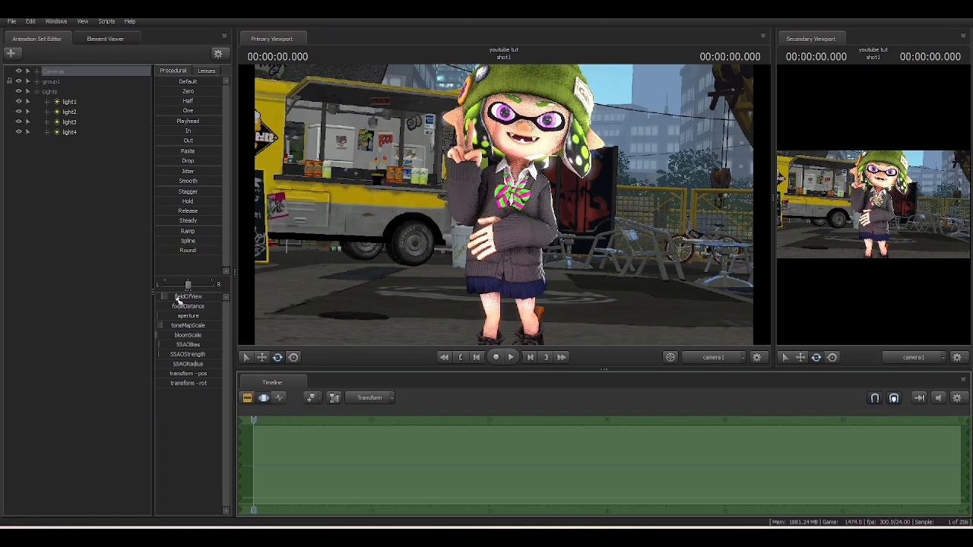
left_click_drag(187, 307, 220, 301)
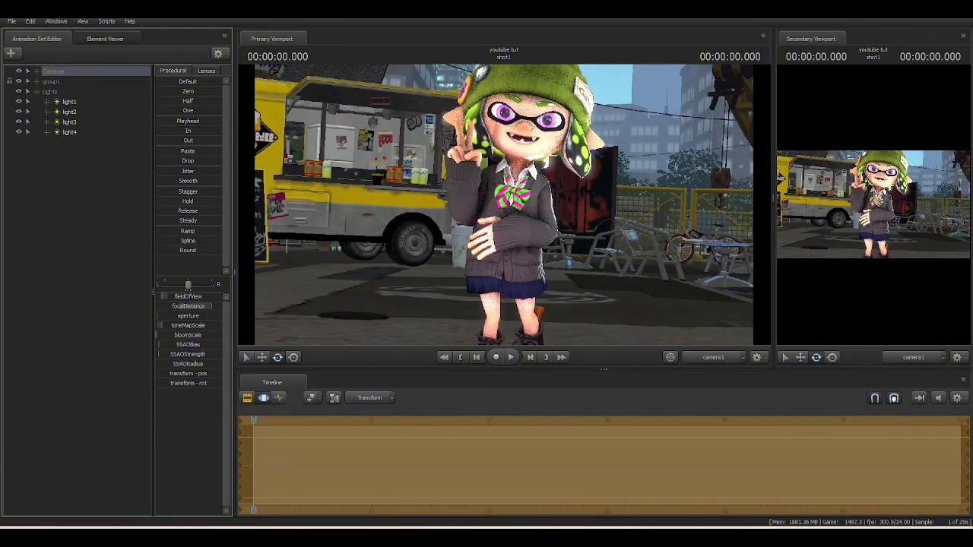
left_click_drag(203, 305, 209, 306)
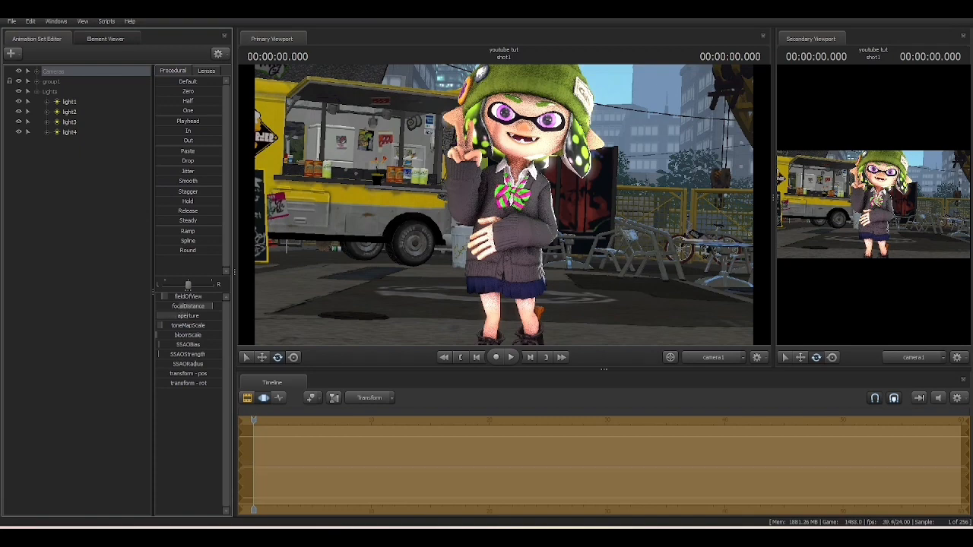
left_click(248, 398)
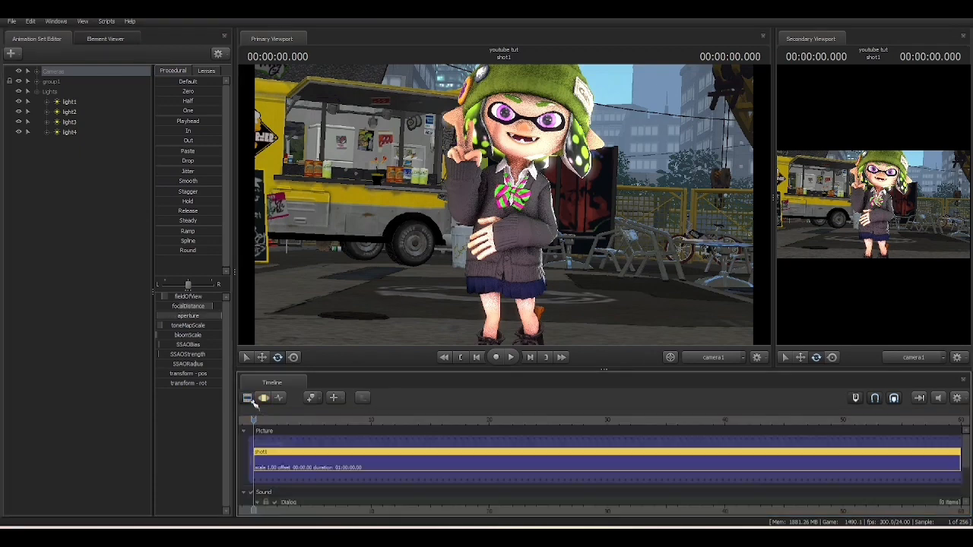
left_click(62, 364)
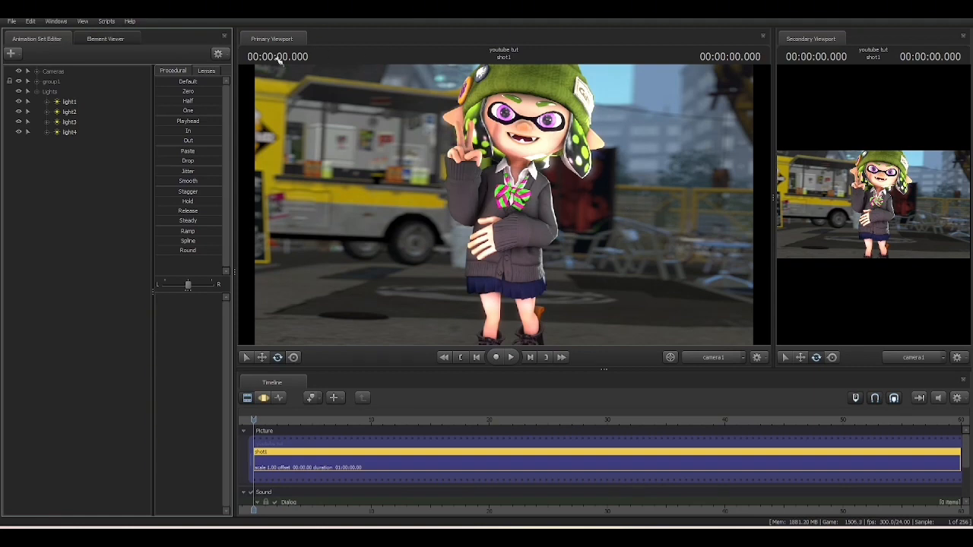
Open a poster export of the current frame and choose its image format.
left_click(14, 23)
mouse_move(23, 132)
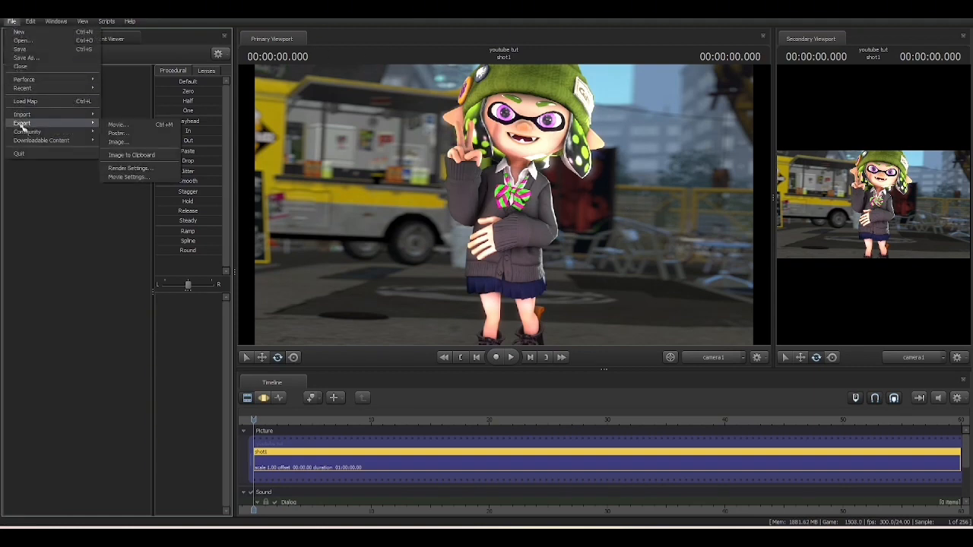
left_click(122, 134)
left_click(429, 279)
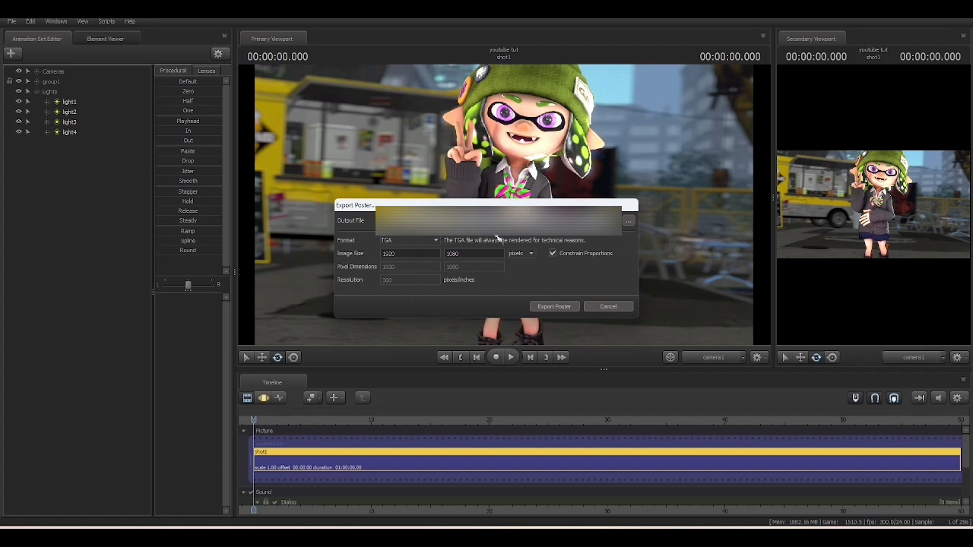
left_click(414, 241)
left_click(399, 257)
Choose the poster's output location and name the file youtubetut.png.
left_click(627, 223)
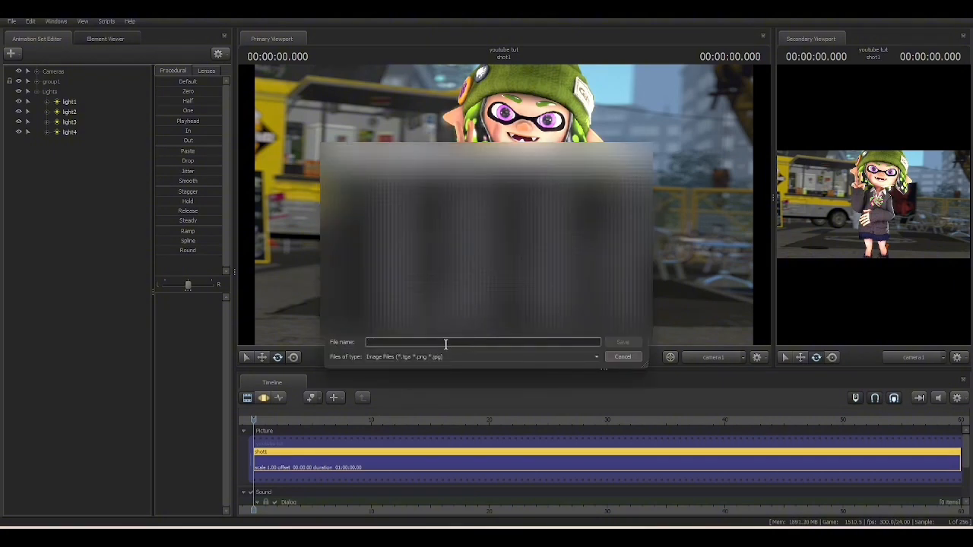
type("youtub")
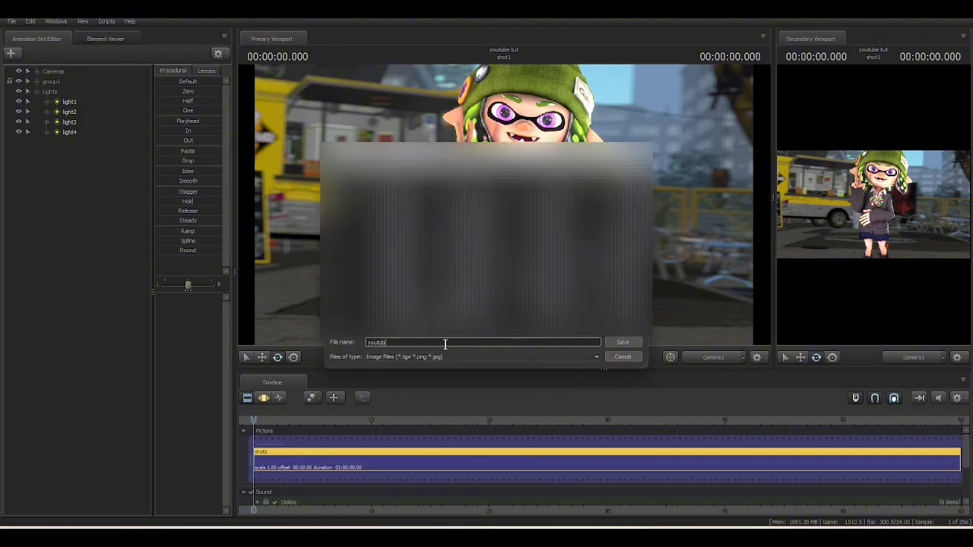
type("etut.png")
key("Return")
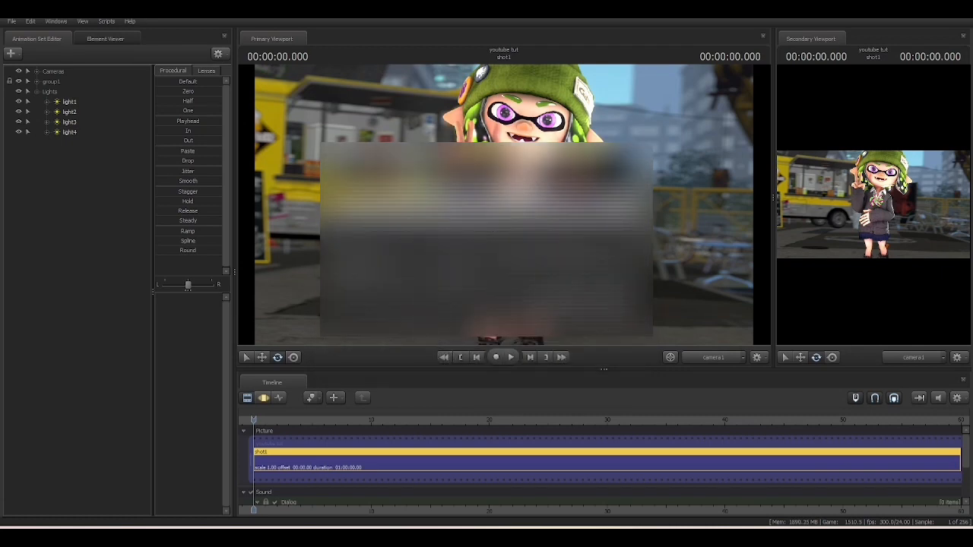